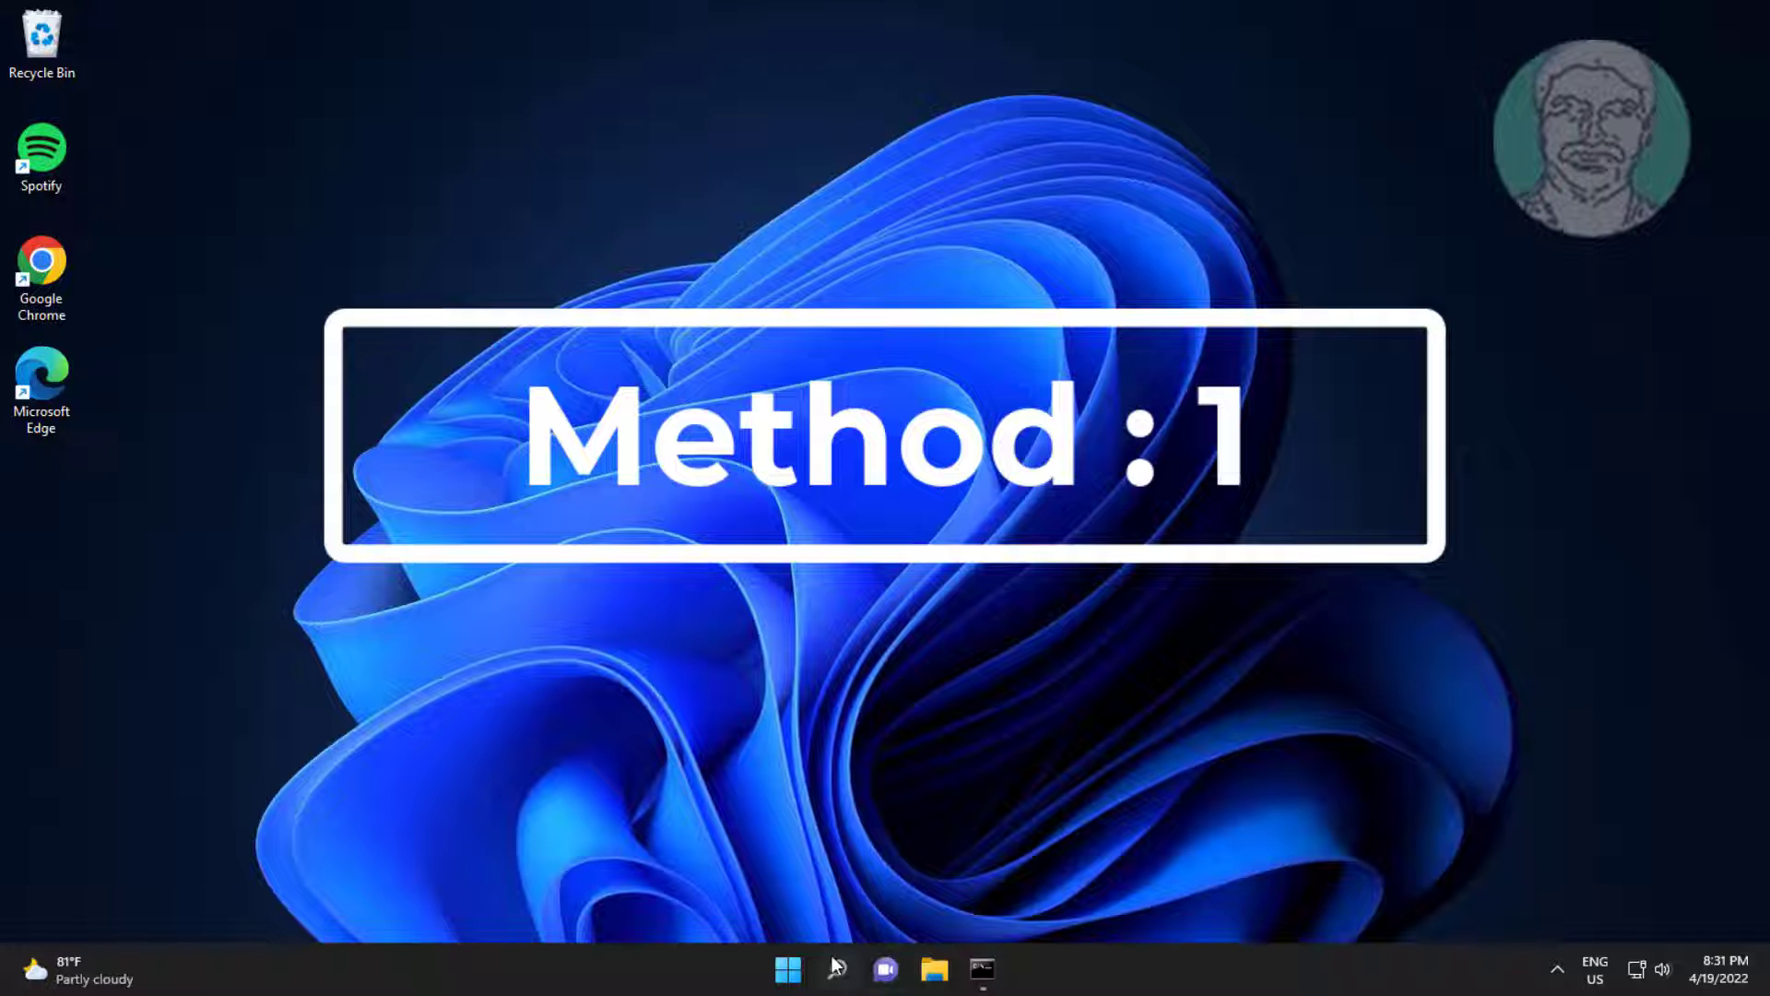
Step: Search Windows for 'services'
type("serv")
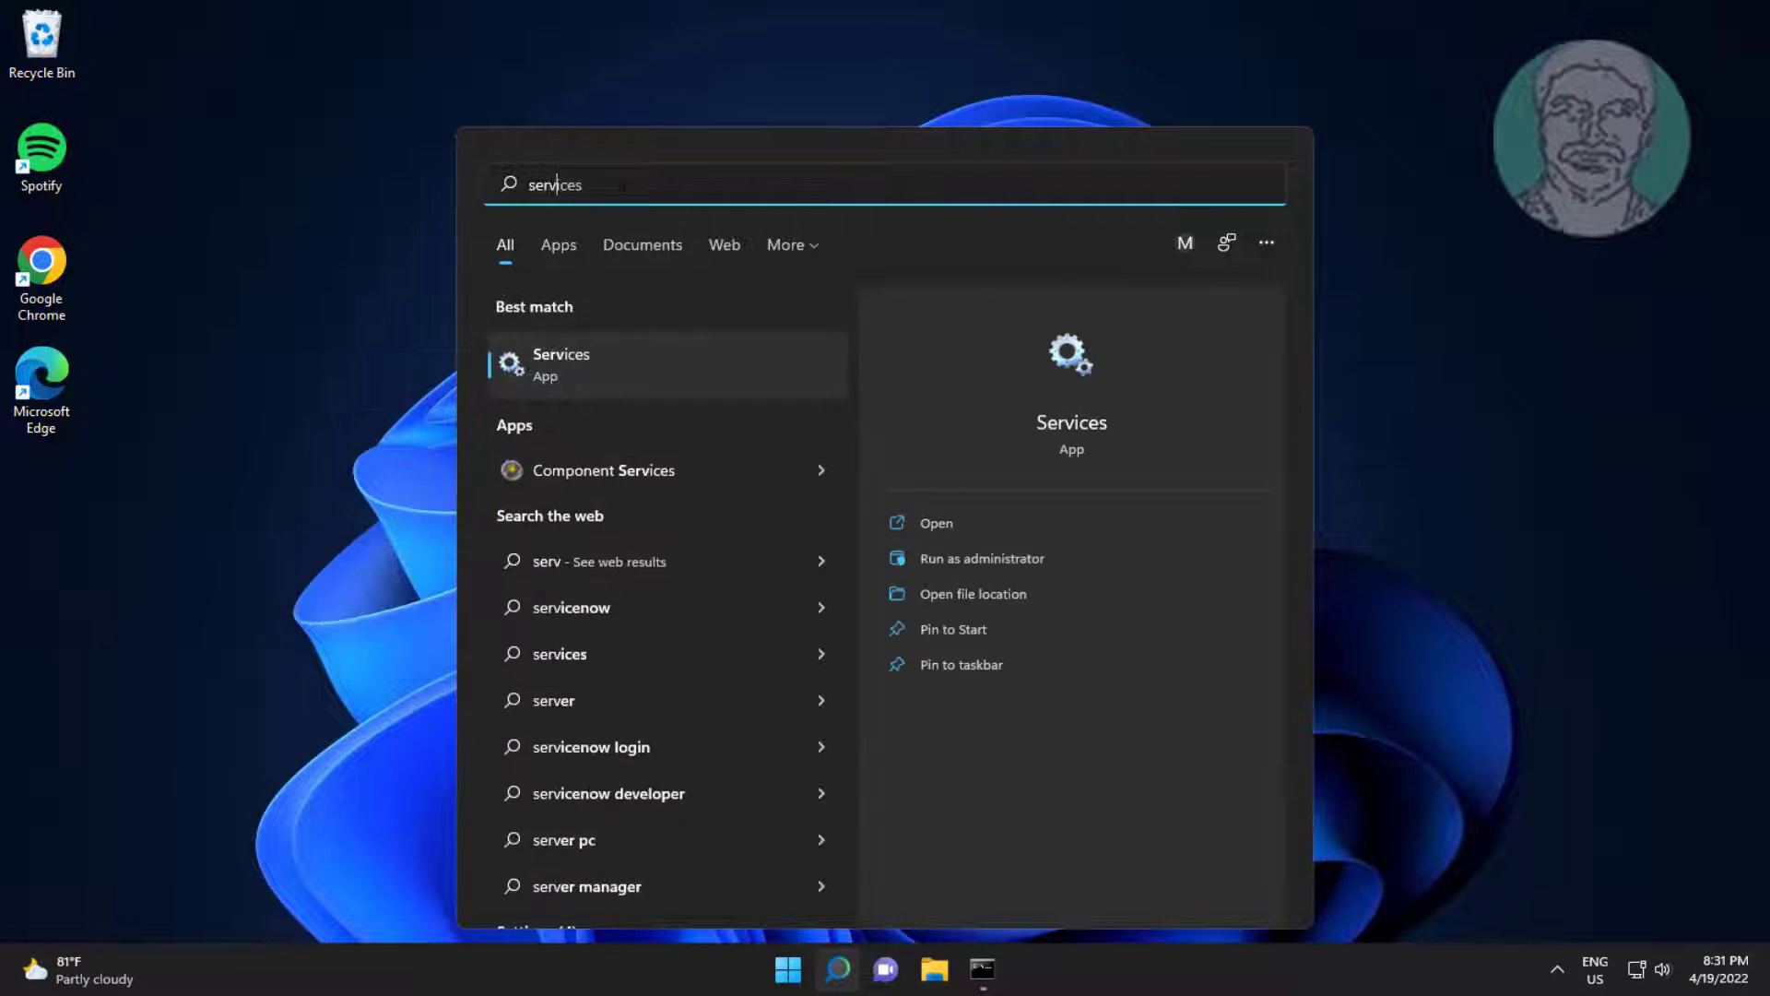
type("ices")
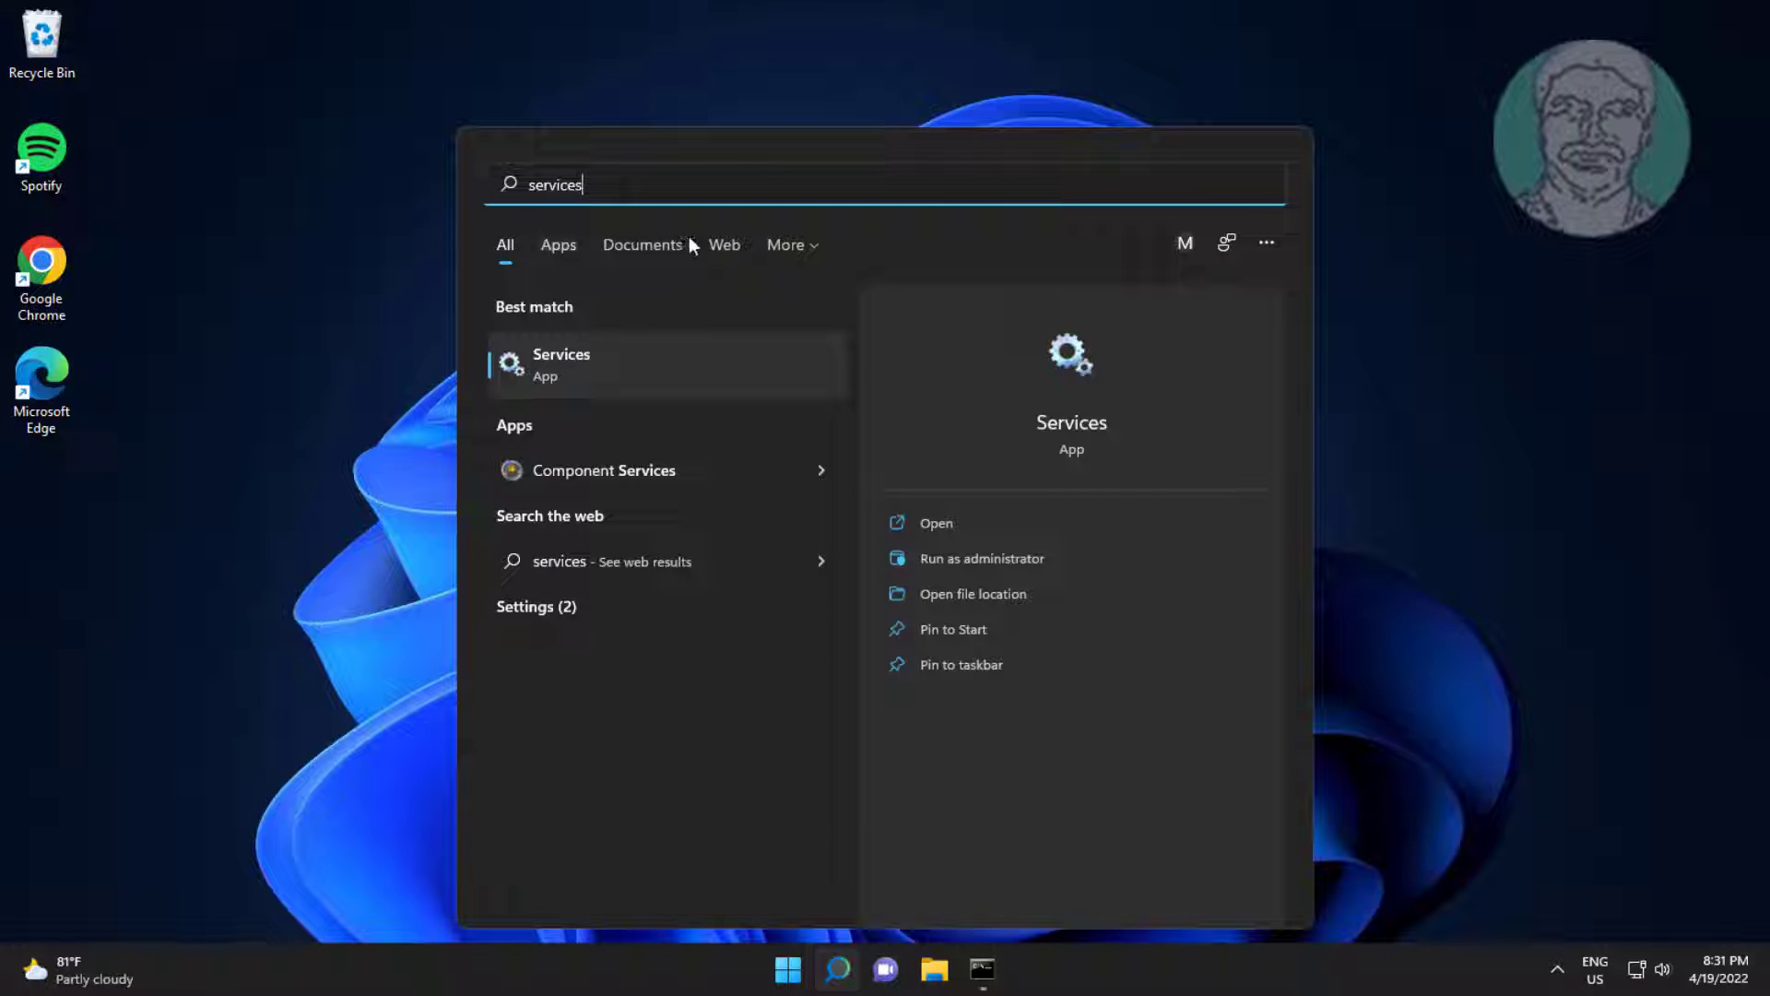
Step: Open Services and set the Windows Audio startup type to Automatic
left_click(580, 369)
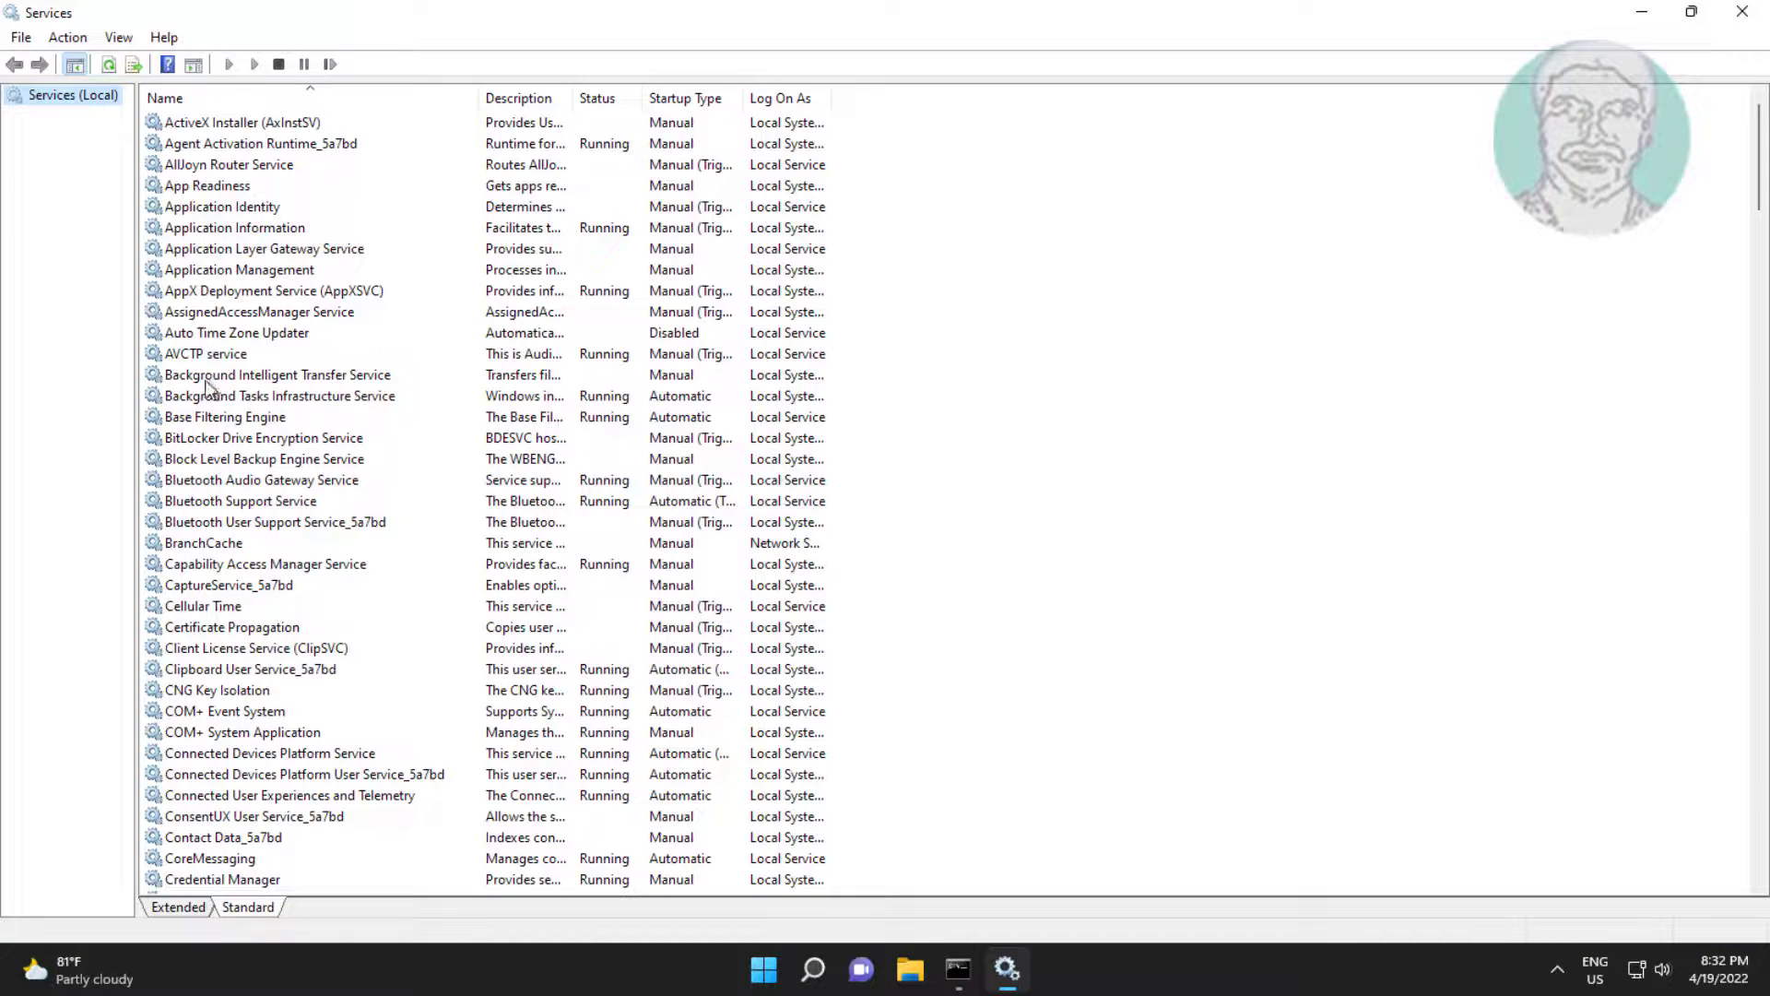
key("w")
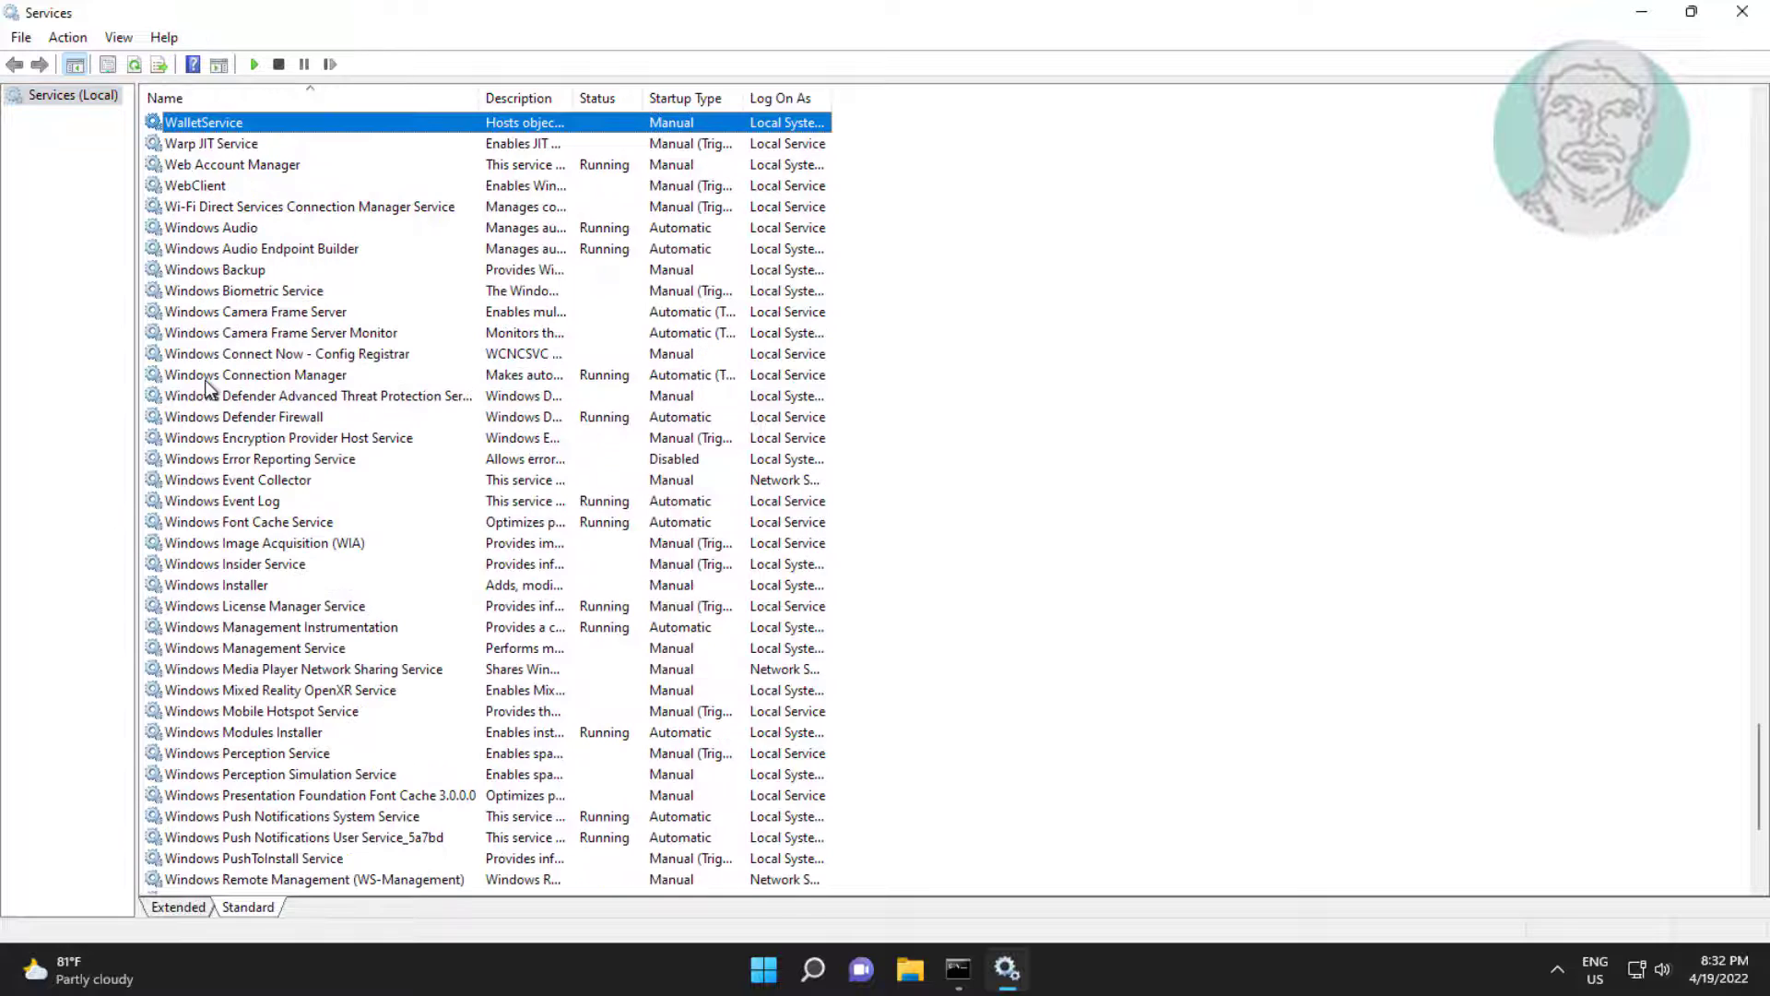
left_click(221, 227)
double_click(282, 232)
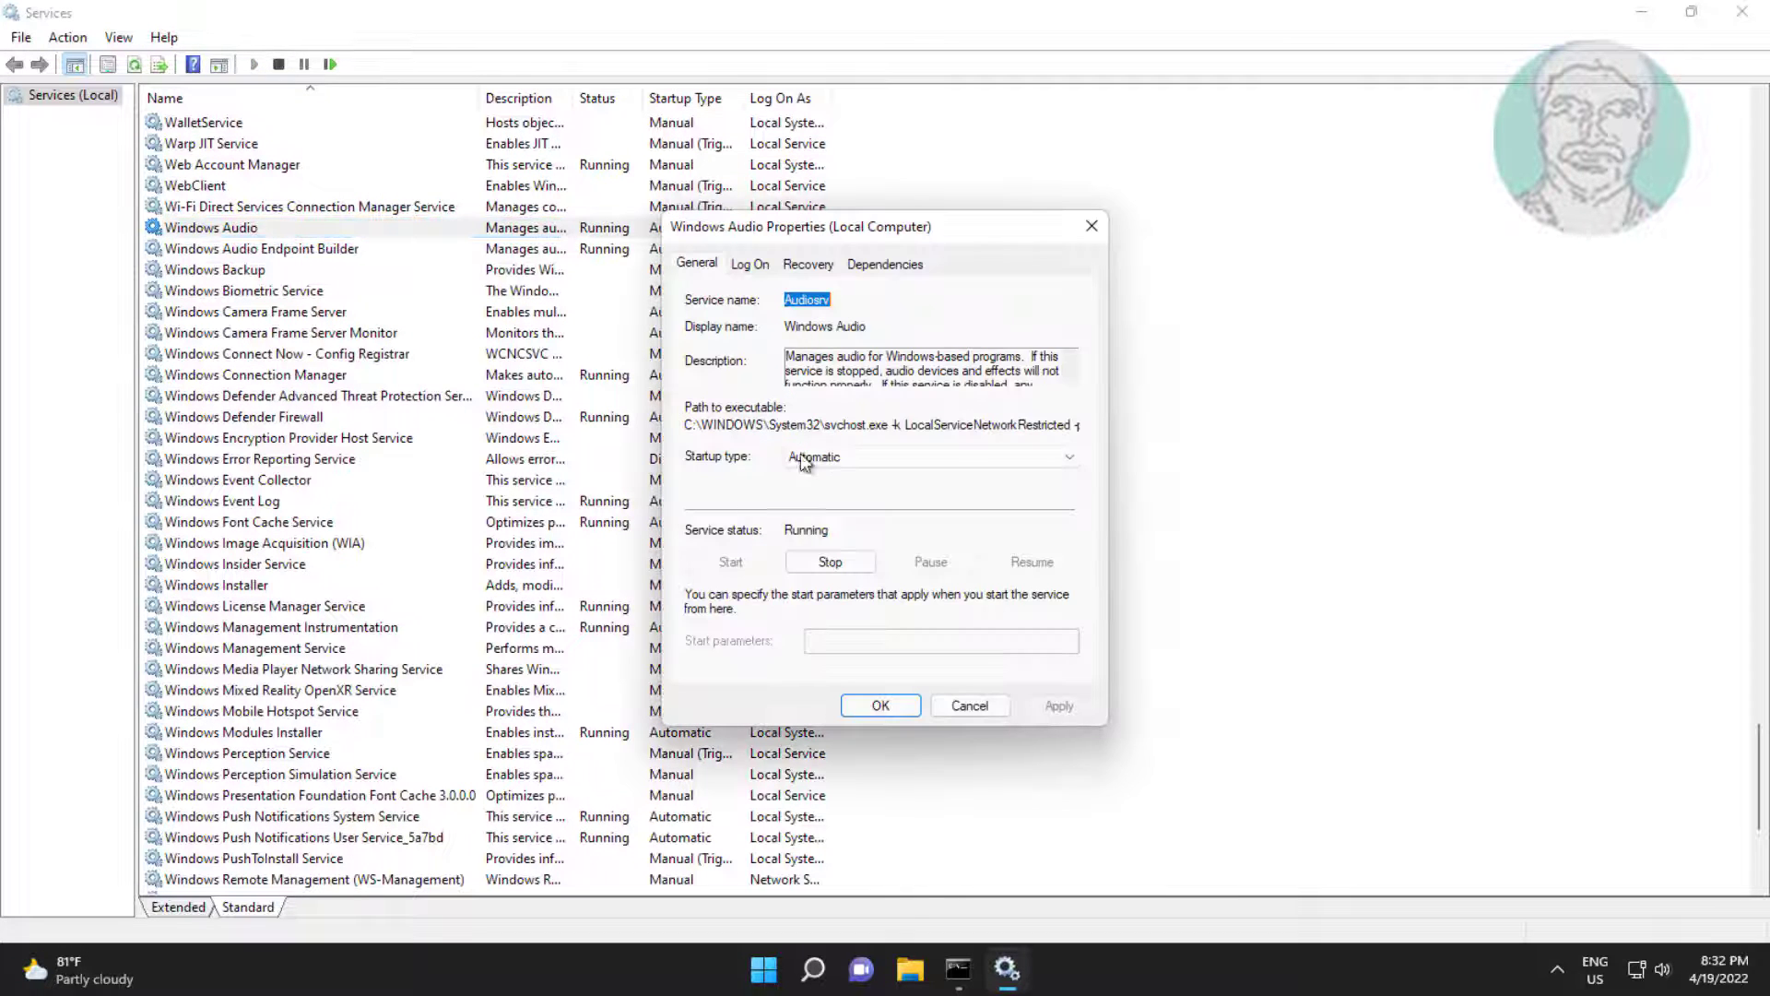
left_click(893, 458)
left_click(844, 496)
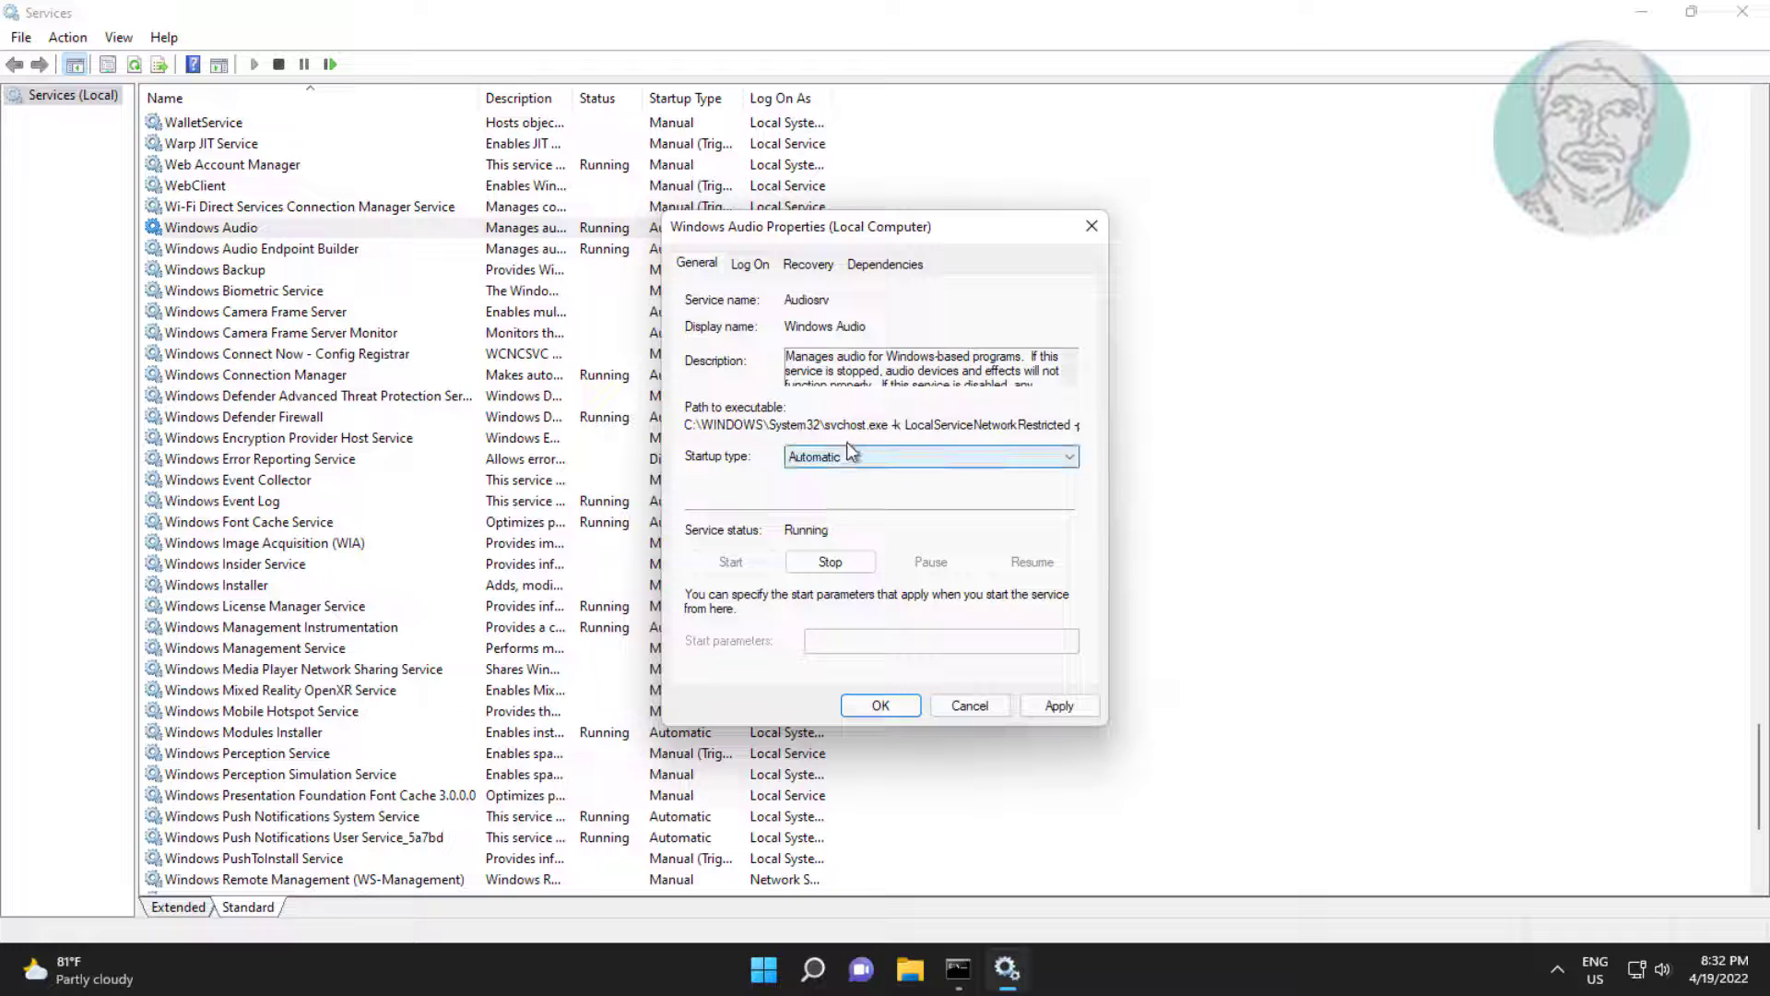
left_click(1058, 706)
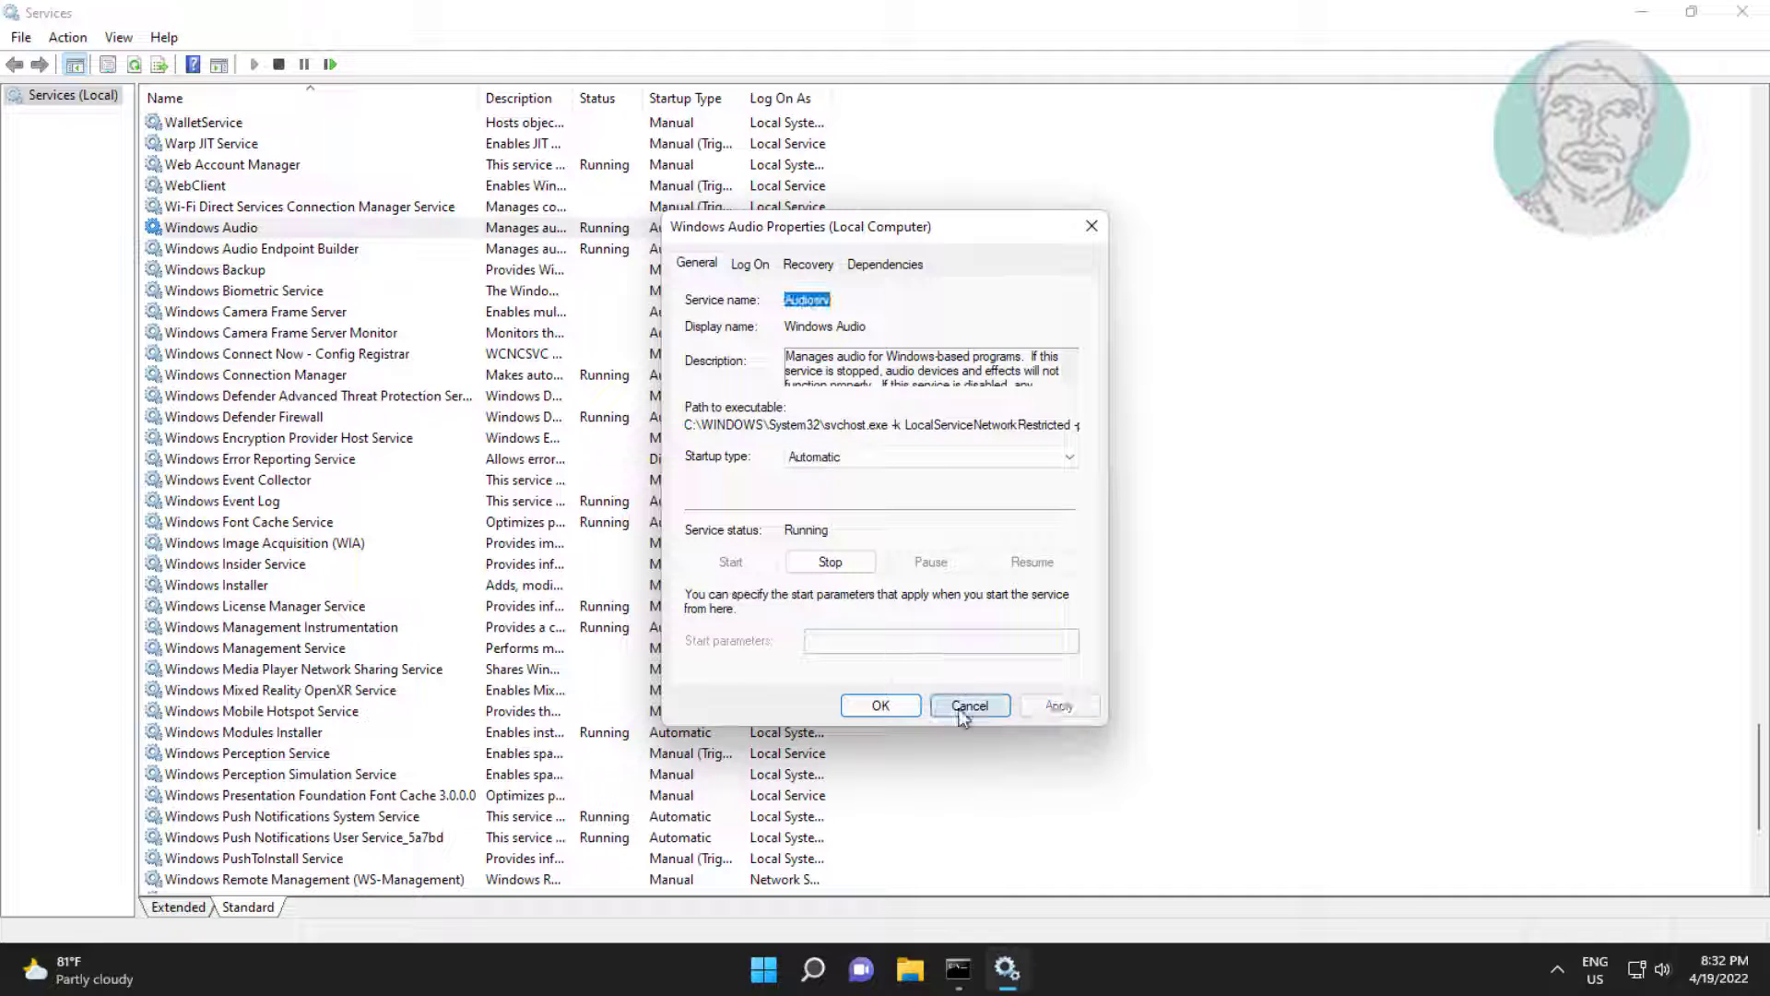
left_click(883, 707)
Step: Restart Windows Audio along with its dependent Agent Activation Runtime service
left_click(329, 67)
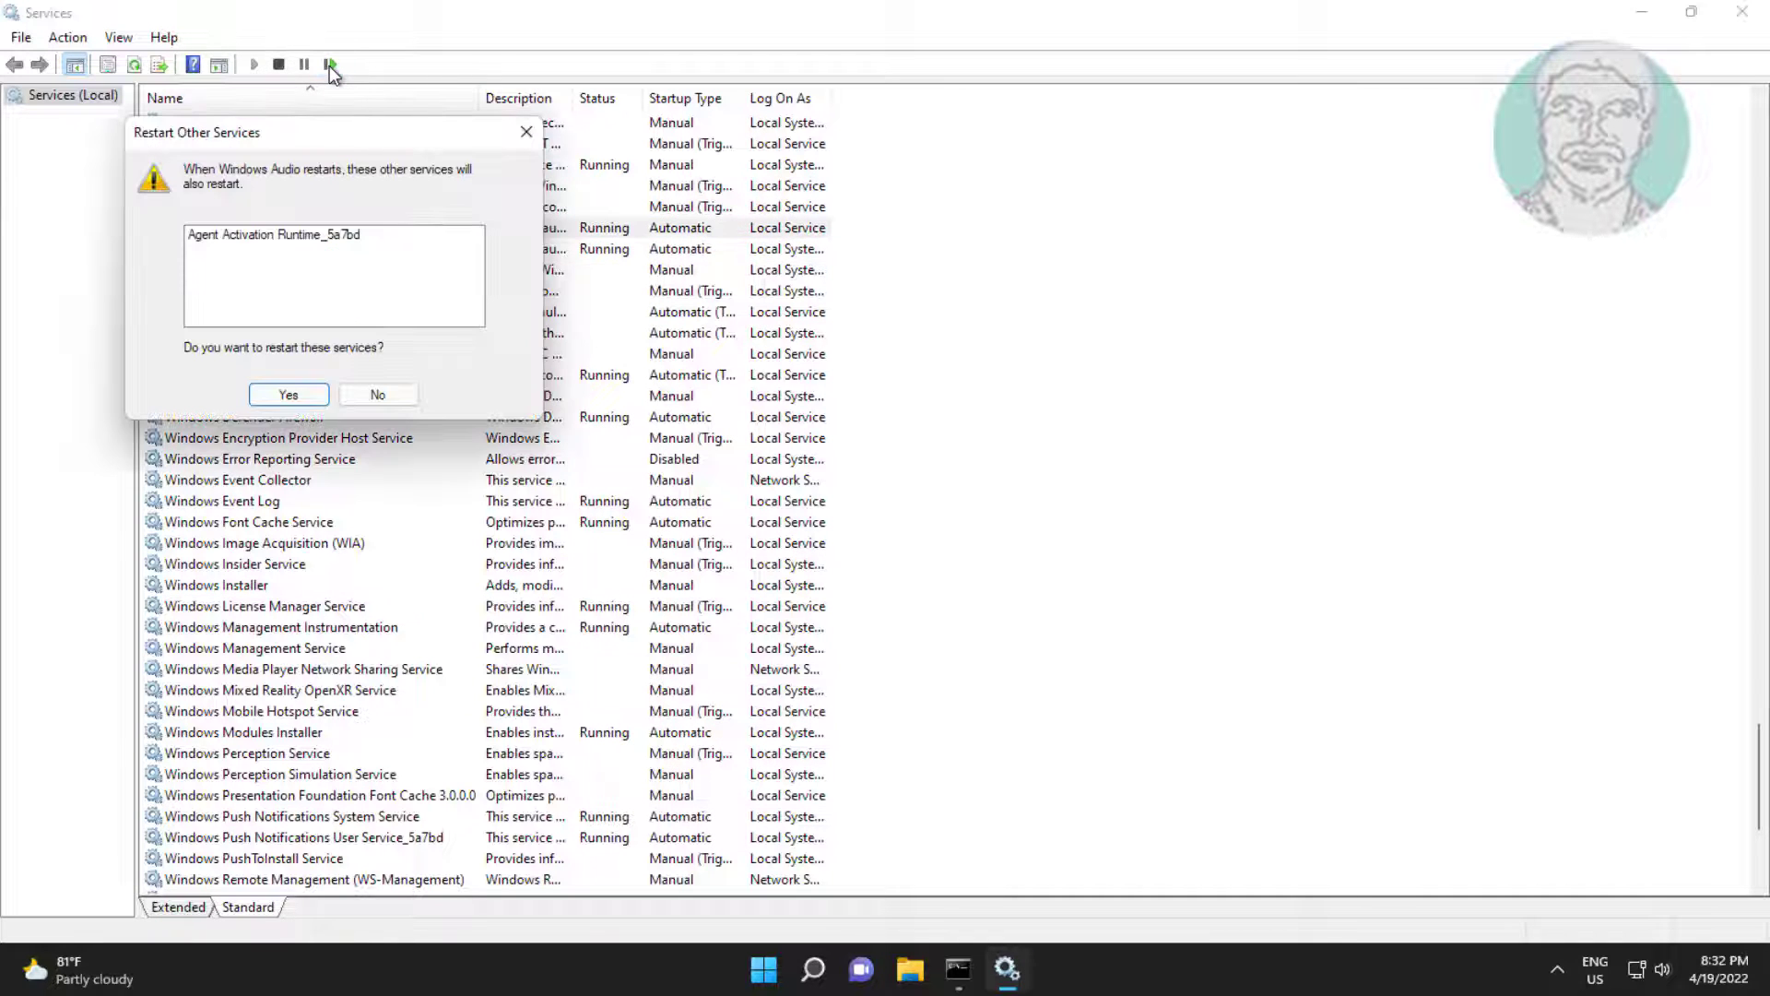
left_click(291, 395)
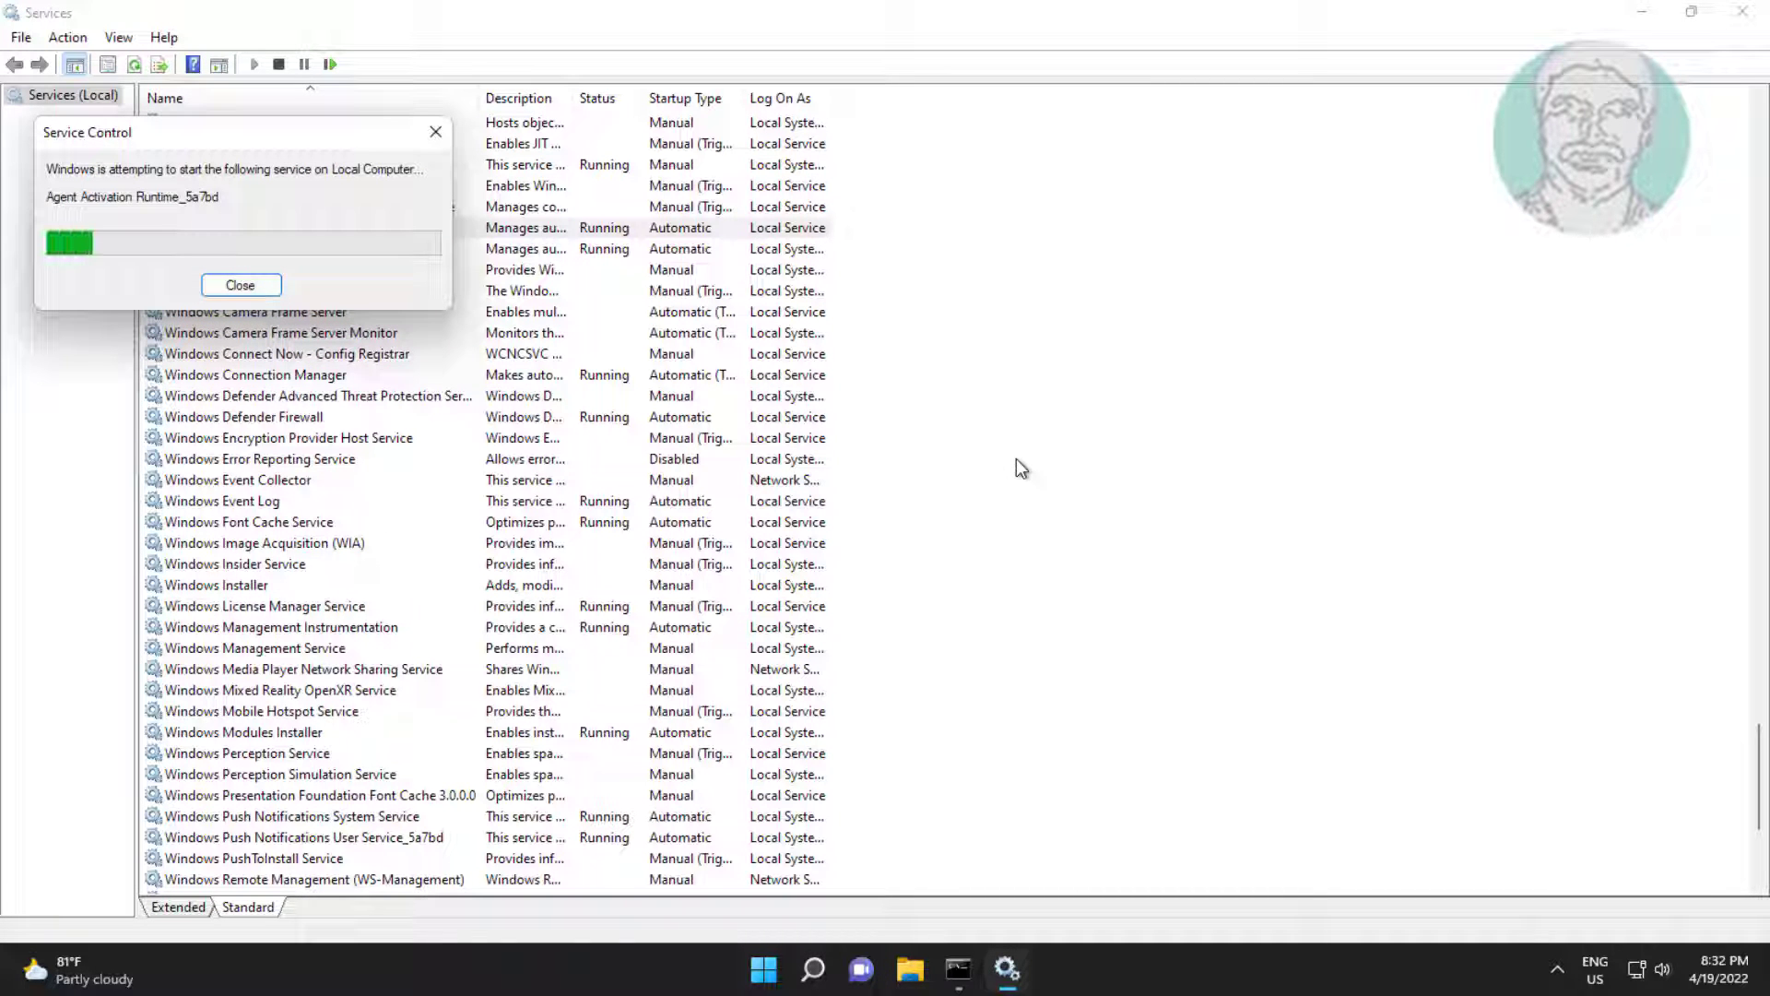
left_click(311, 253)
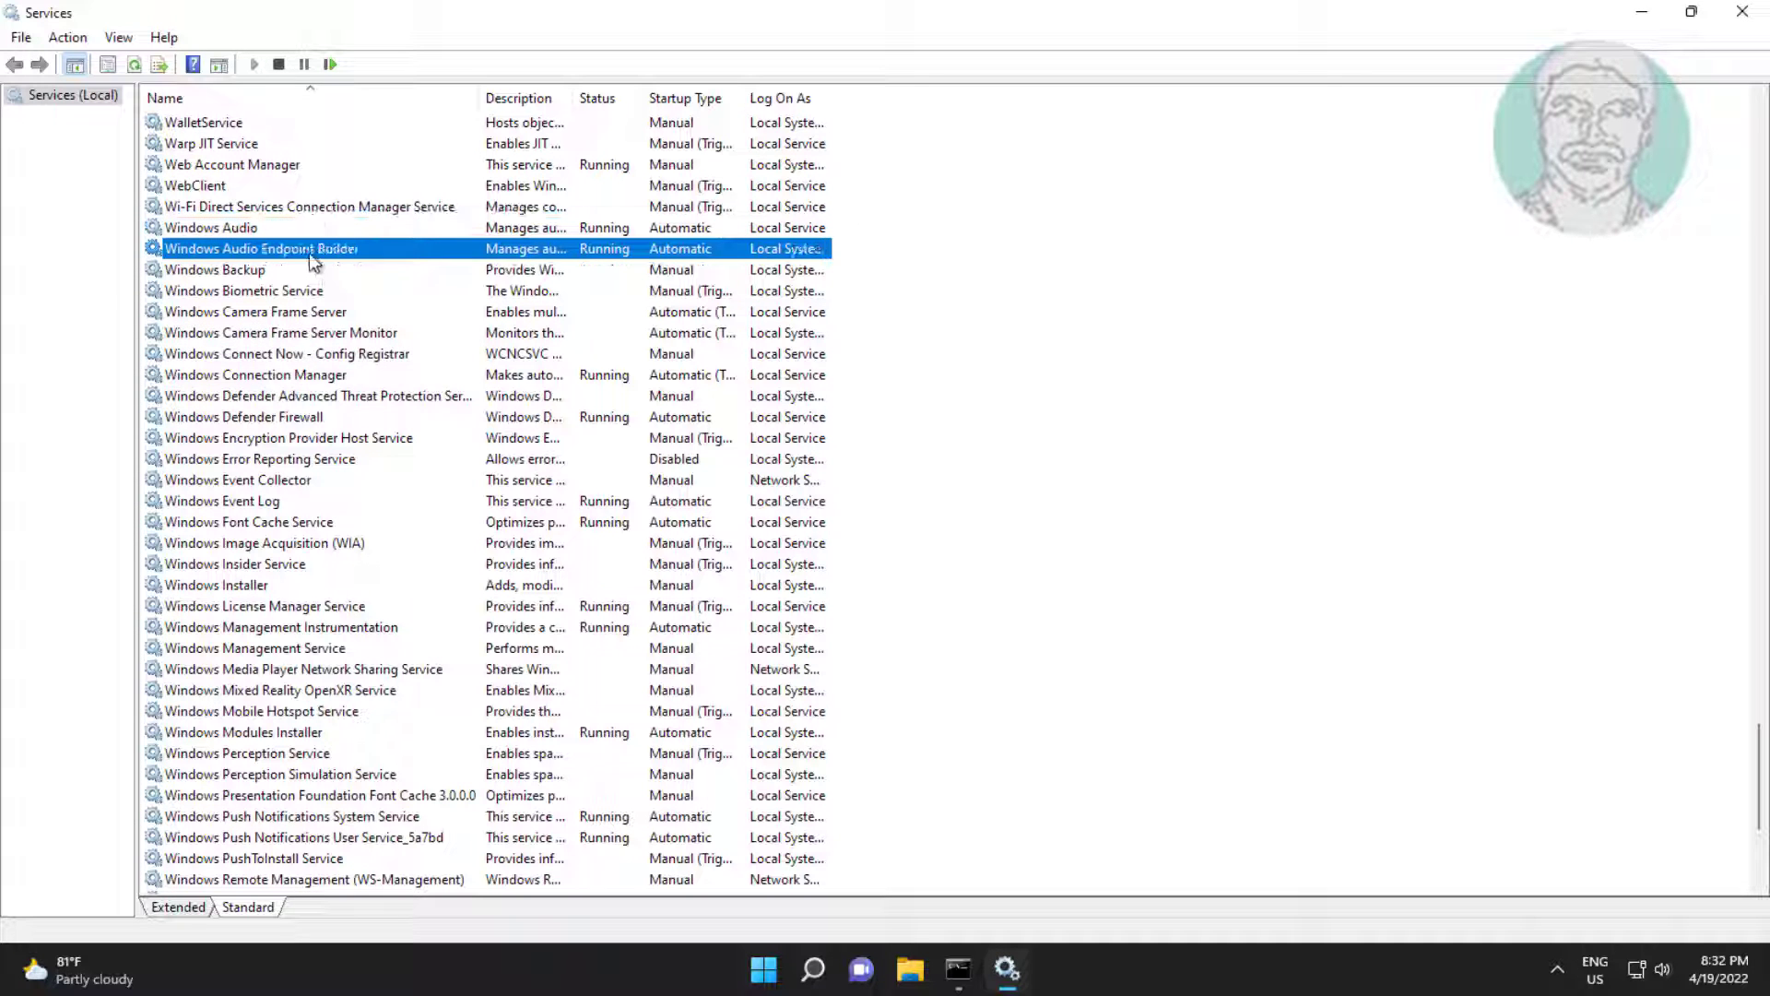
Step: Set Windows Audio Endpoint Builder to Automatic and restart it with its dependent services
double_click(327, 247)
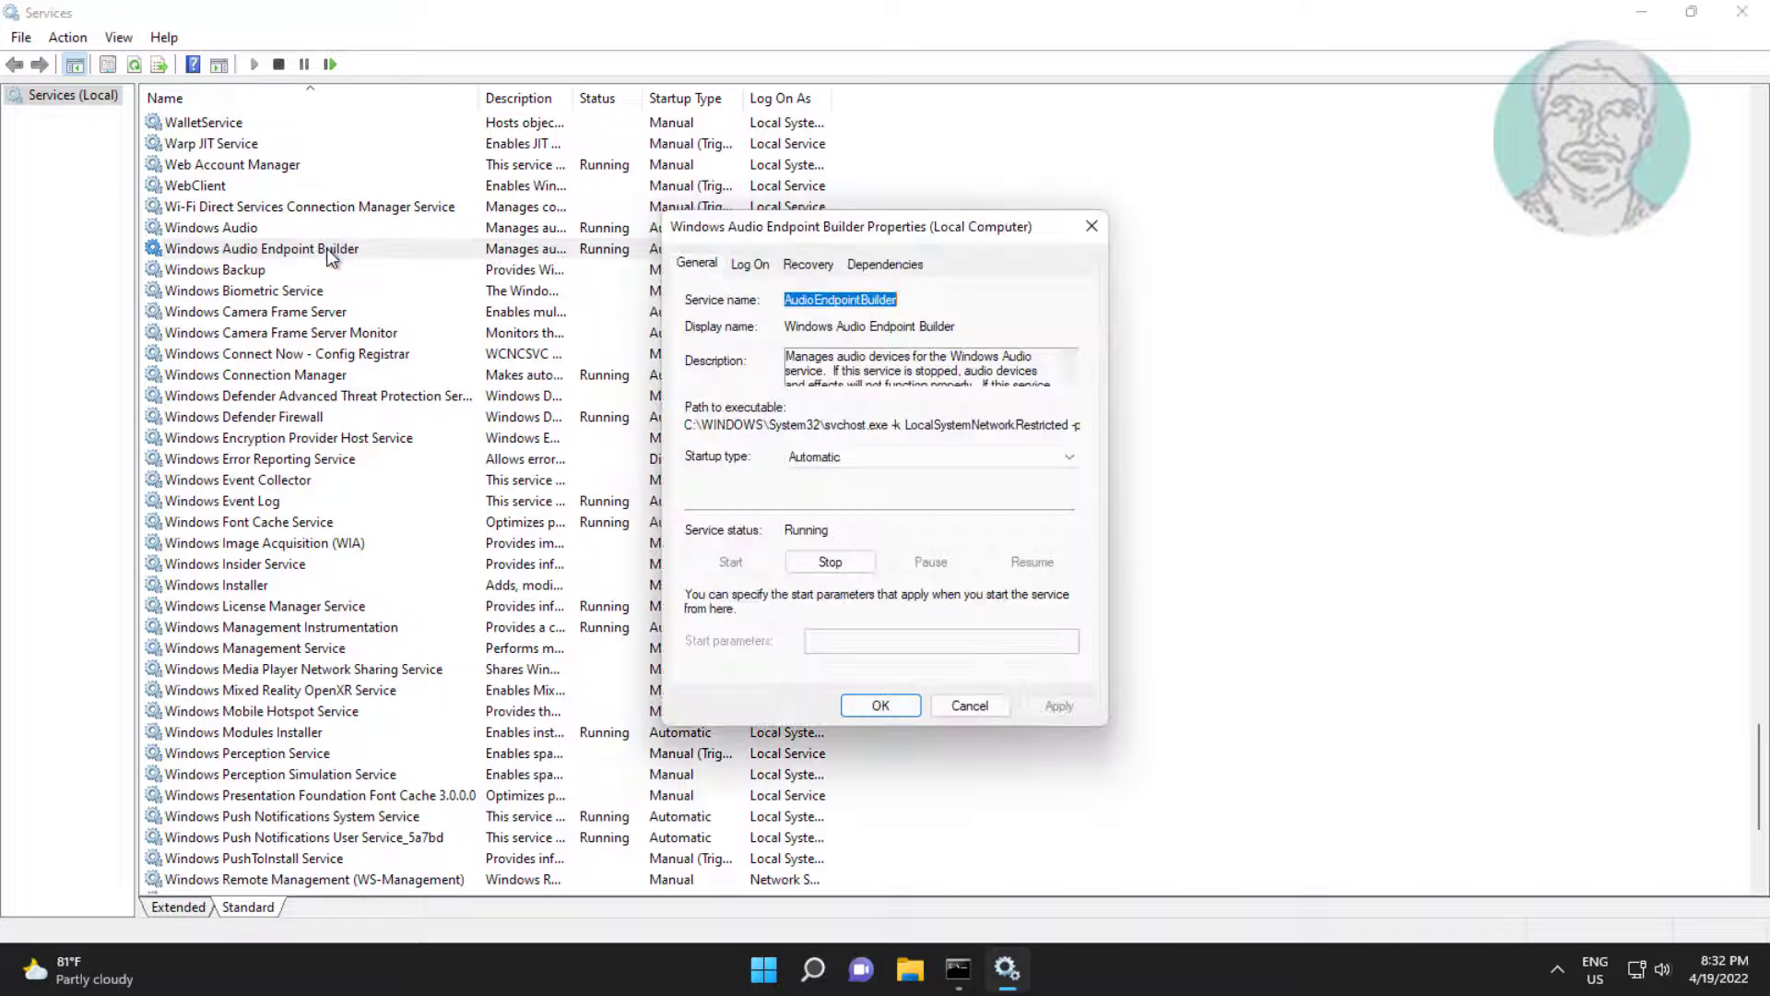
left_click(818, 461)
left_click(816, 490)
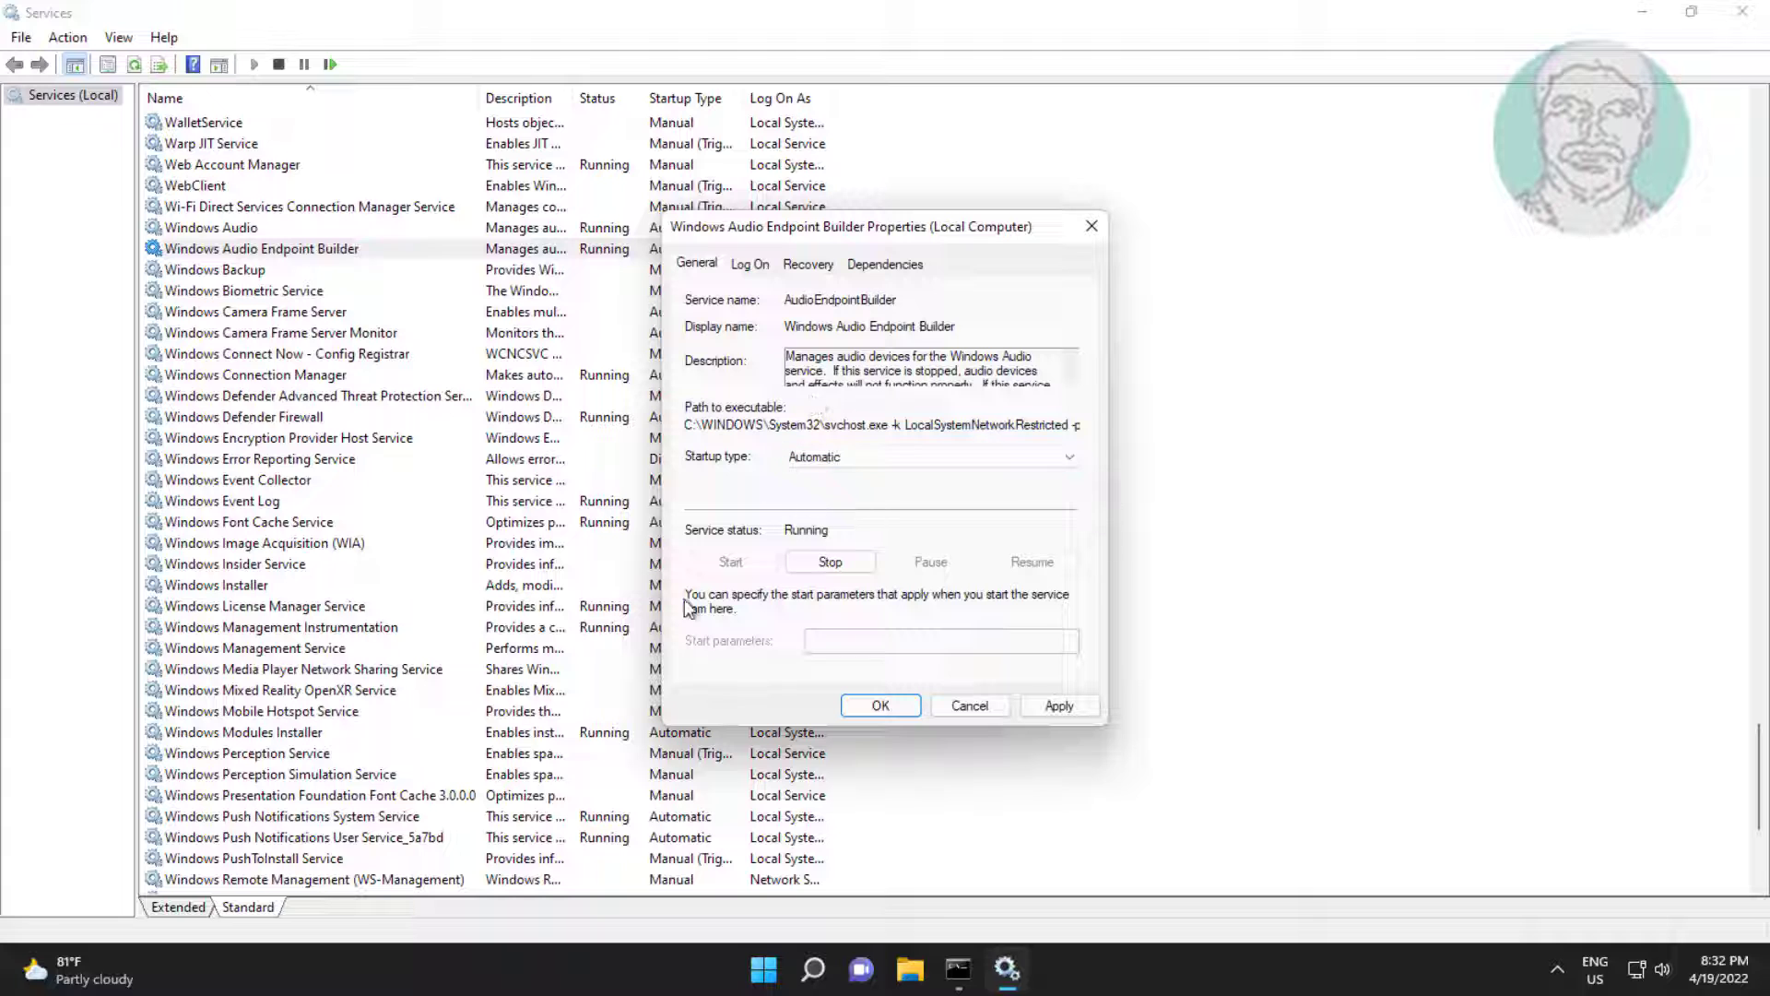
left_click(1058, 705)
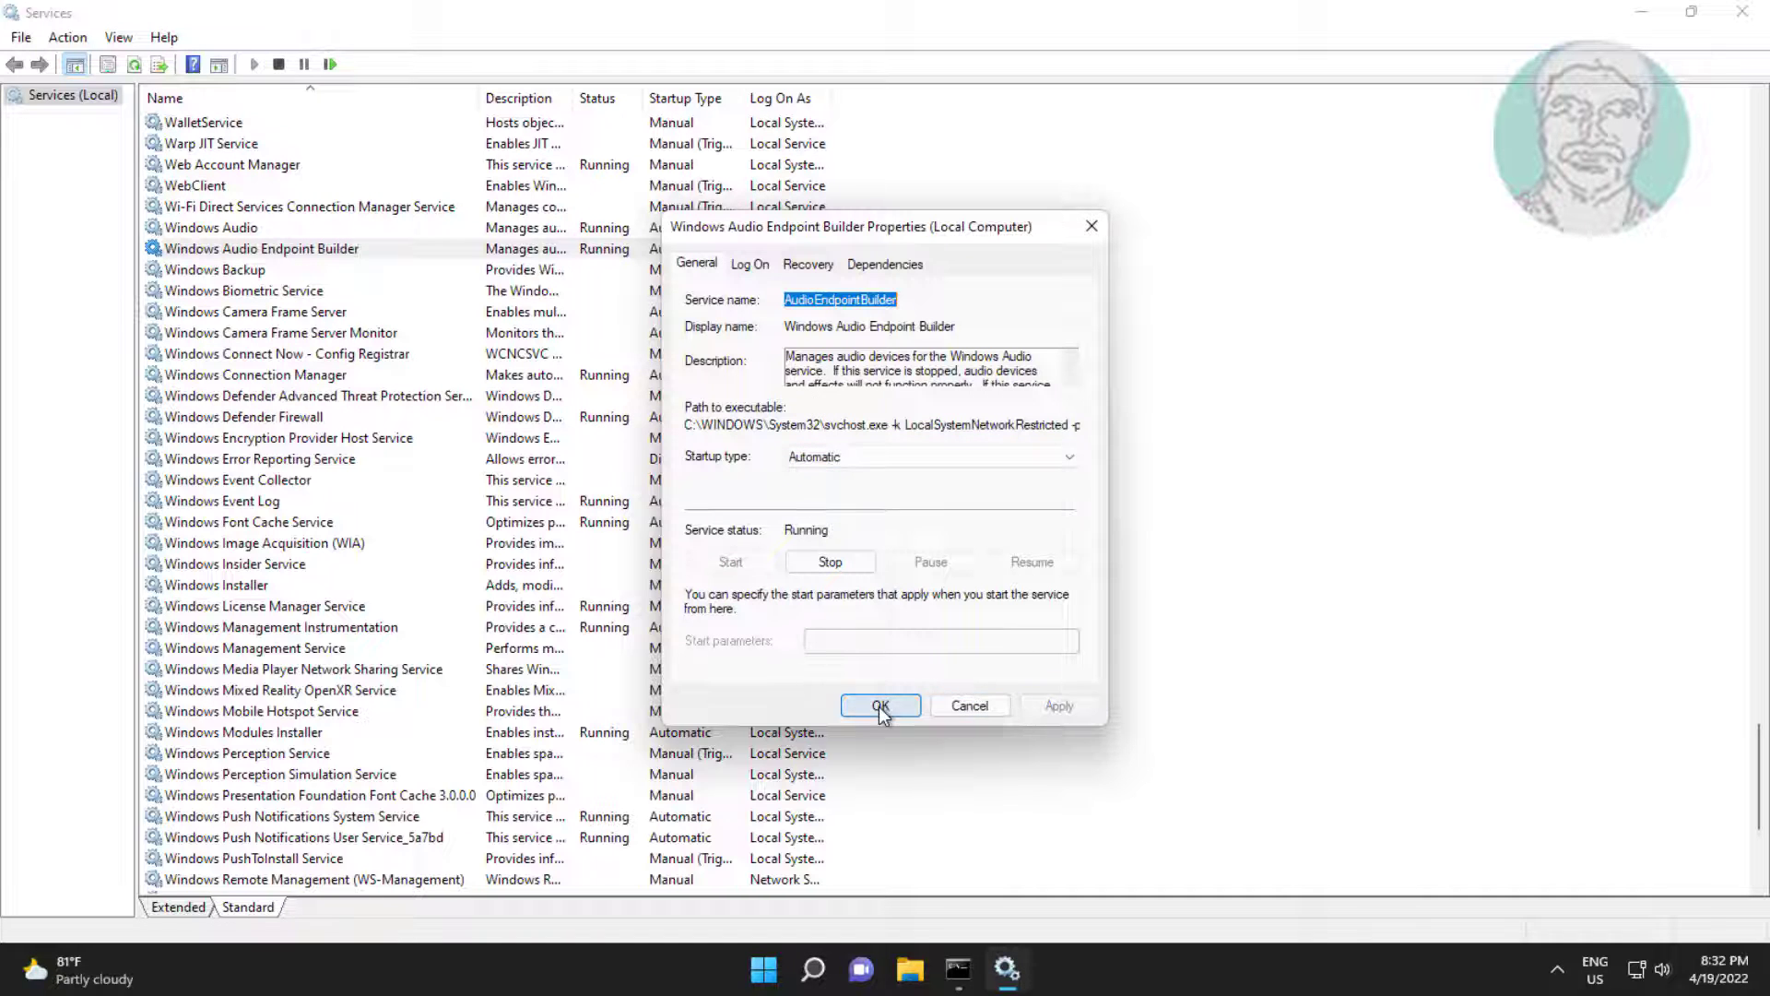
left_click(880, 705)
left_click(330, 65)
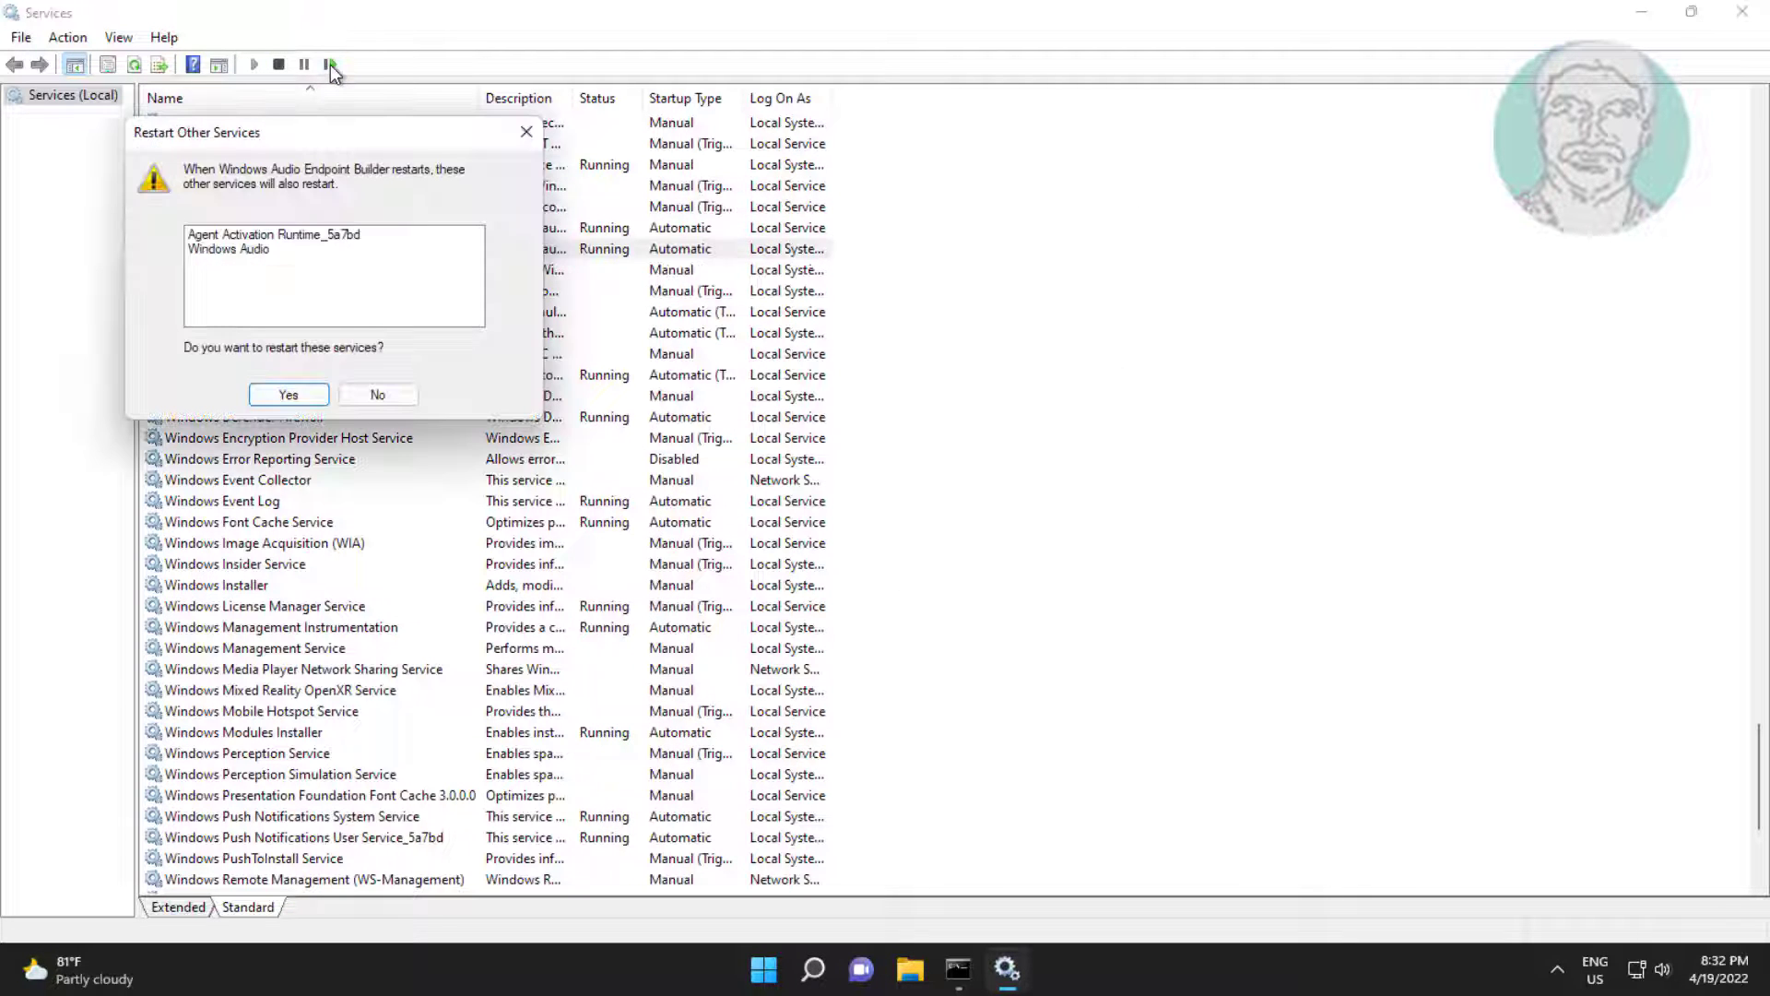
left_click(297, 402)
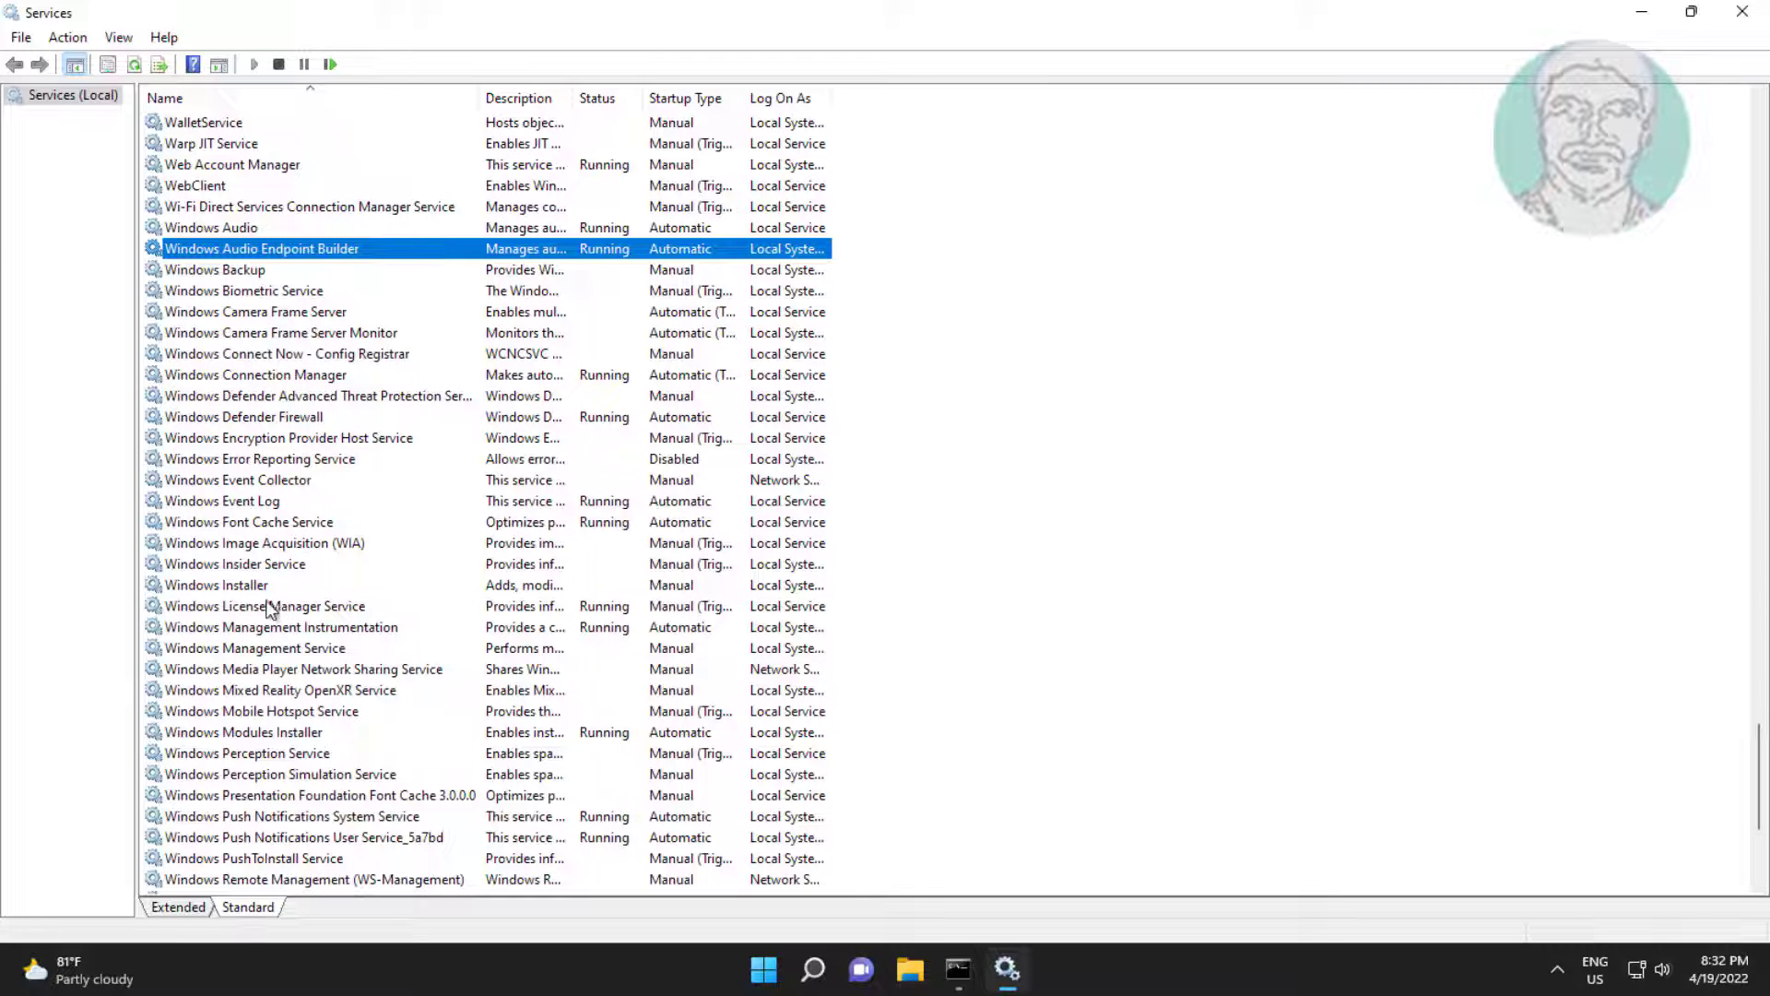
Step: Verify Remote Procedure Call (RPC) startup is Automatic, then close Services
key("r")
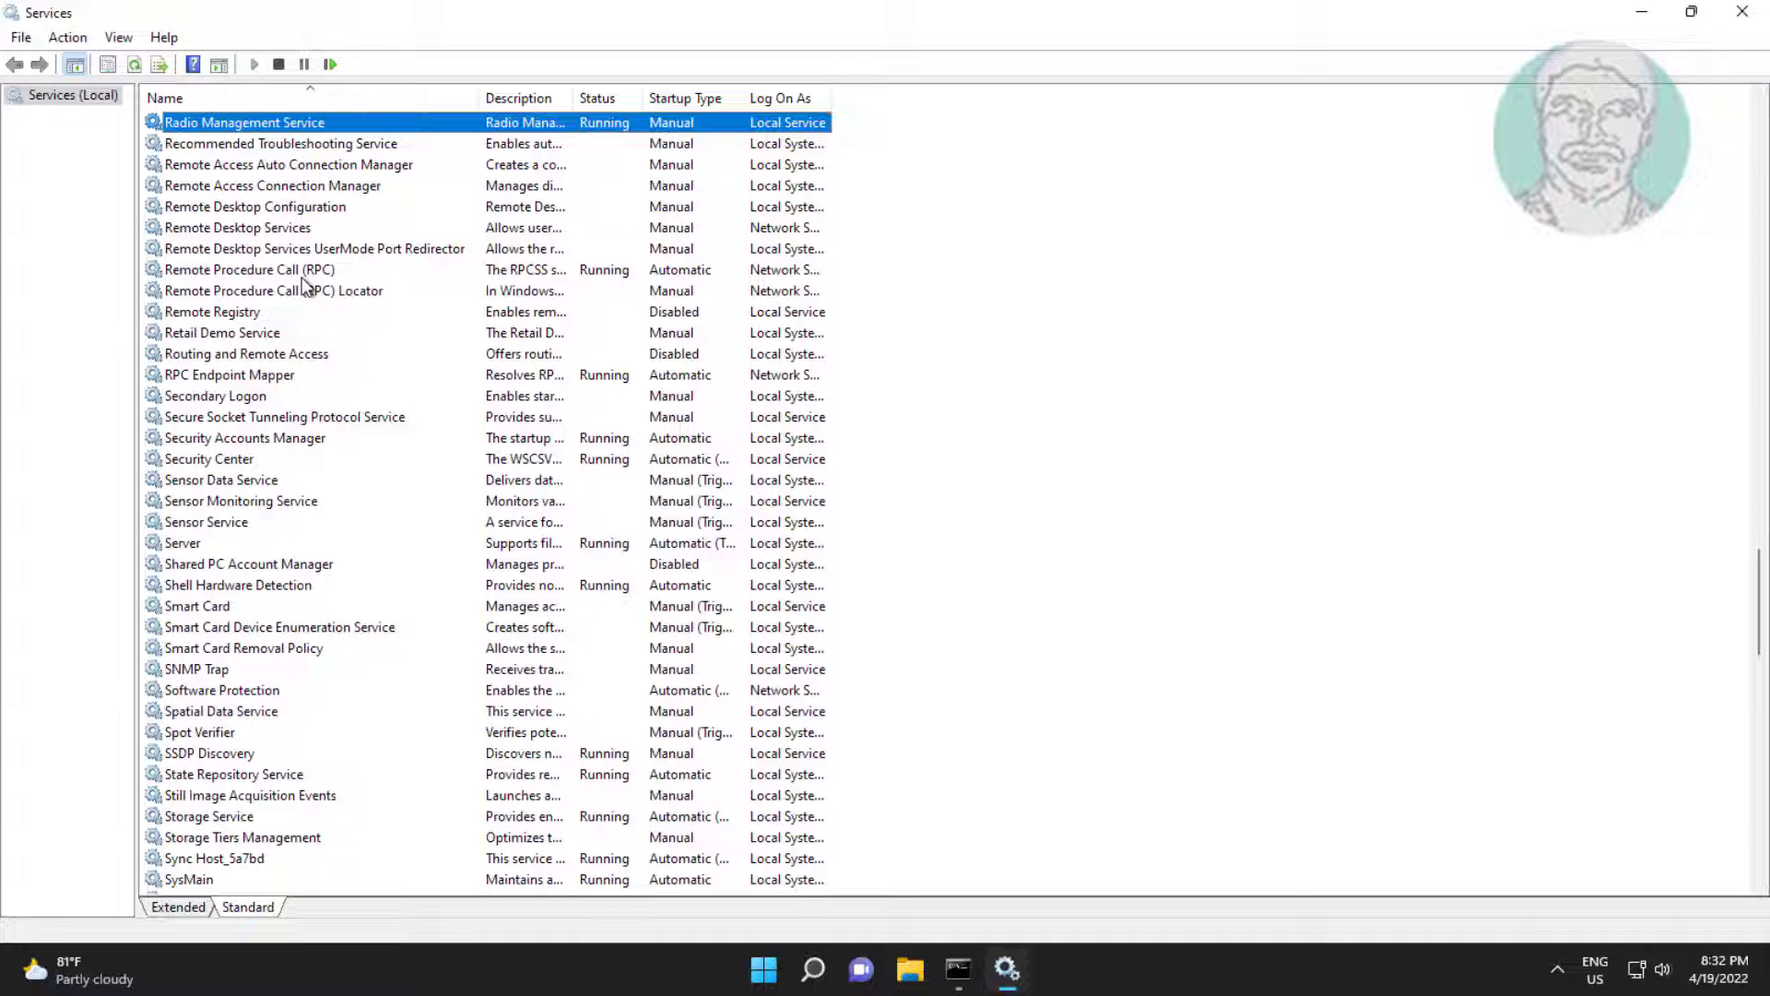
left_click(304, 275)
double_click(320, 270)
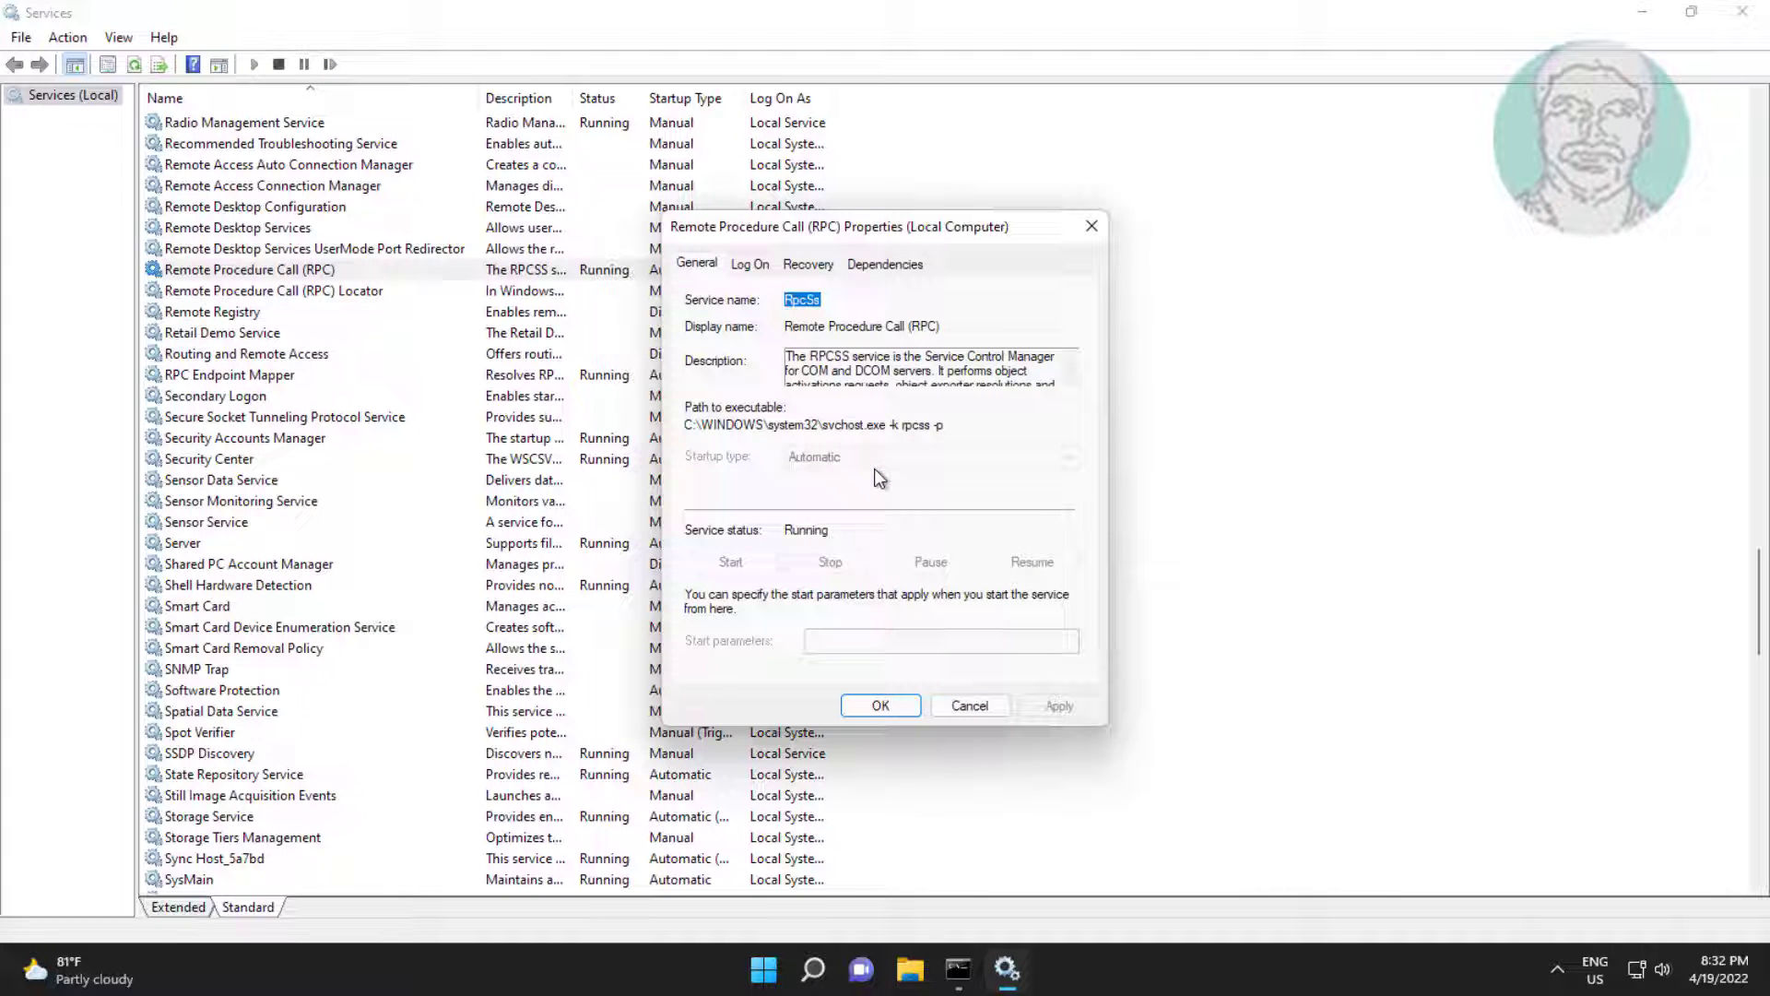
left_click(880, 706)
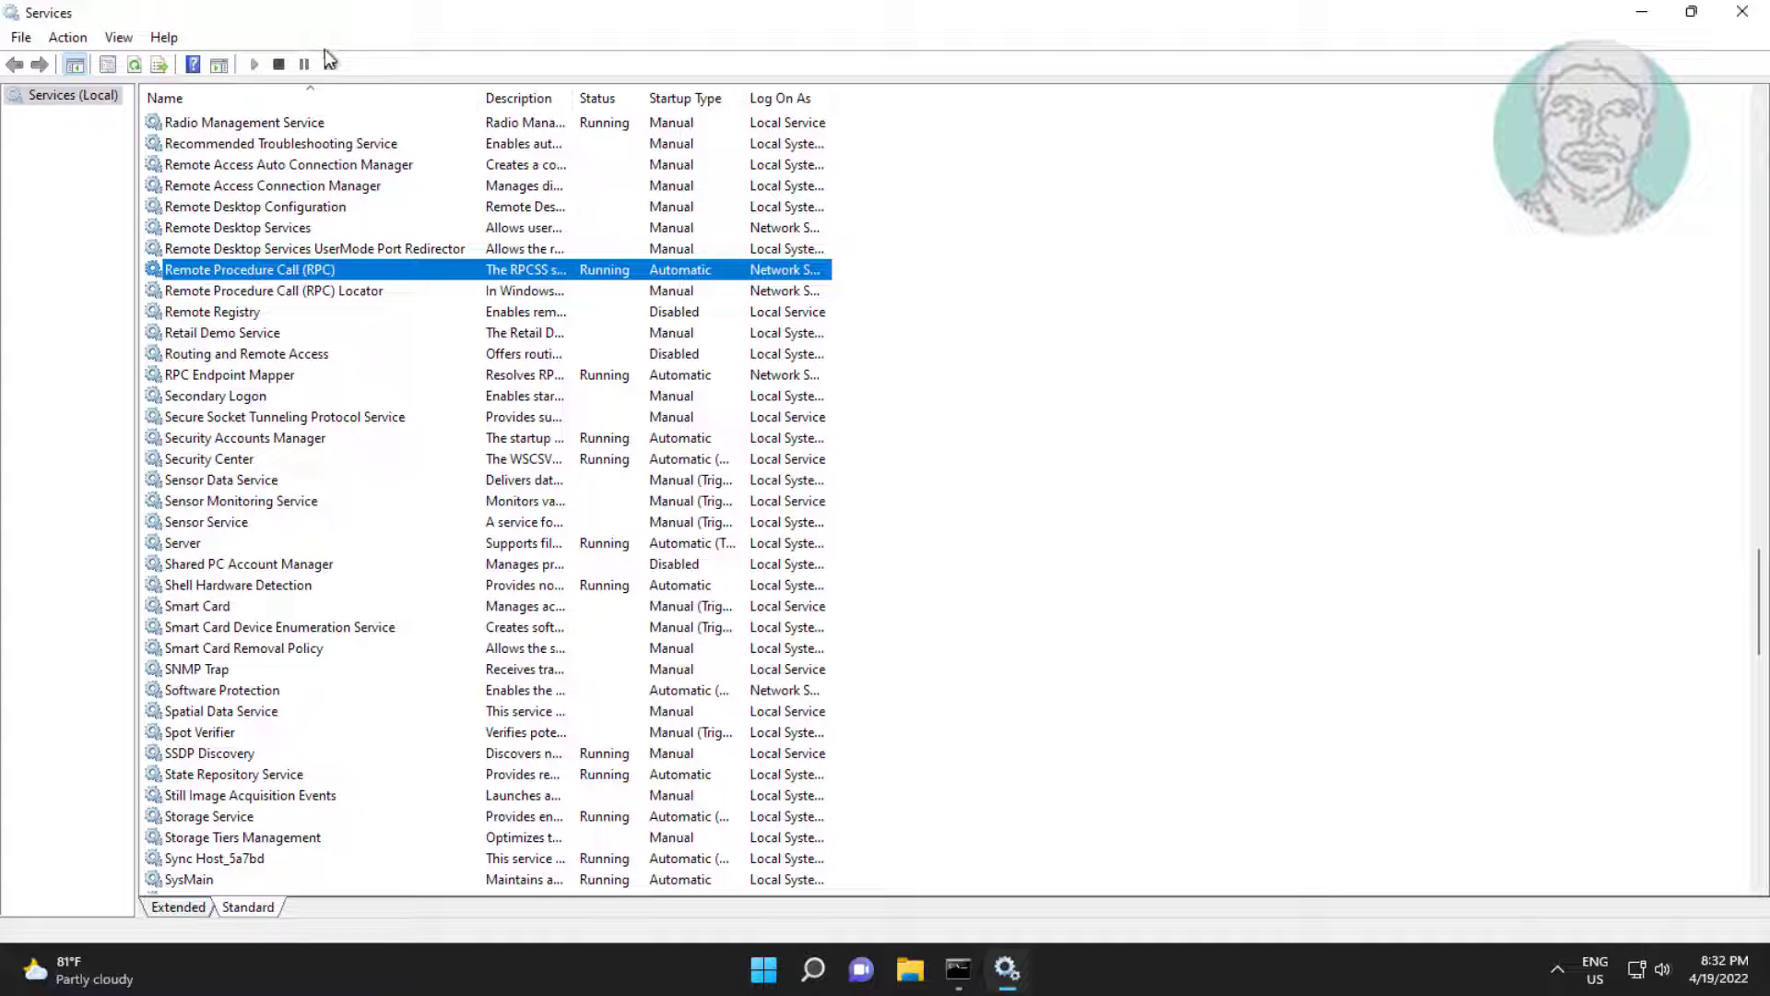
left_click(1733, 13)
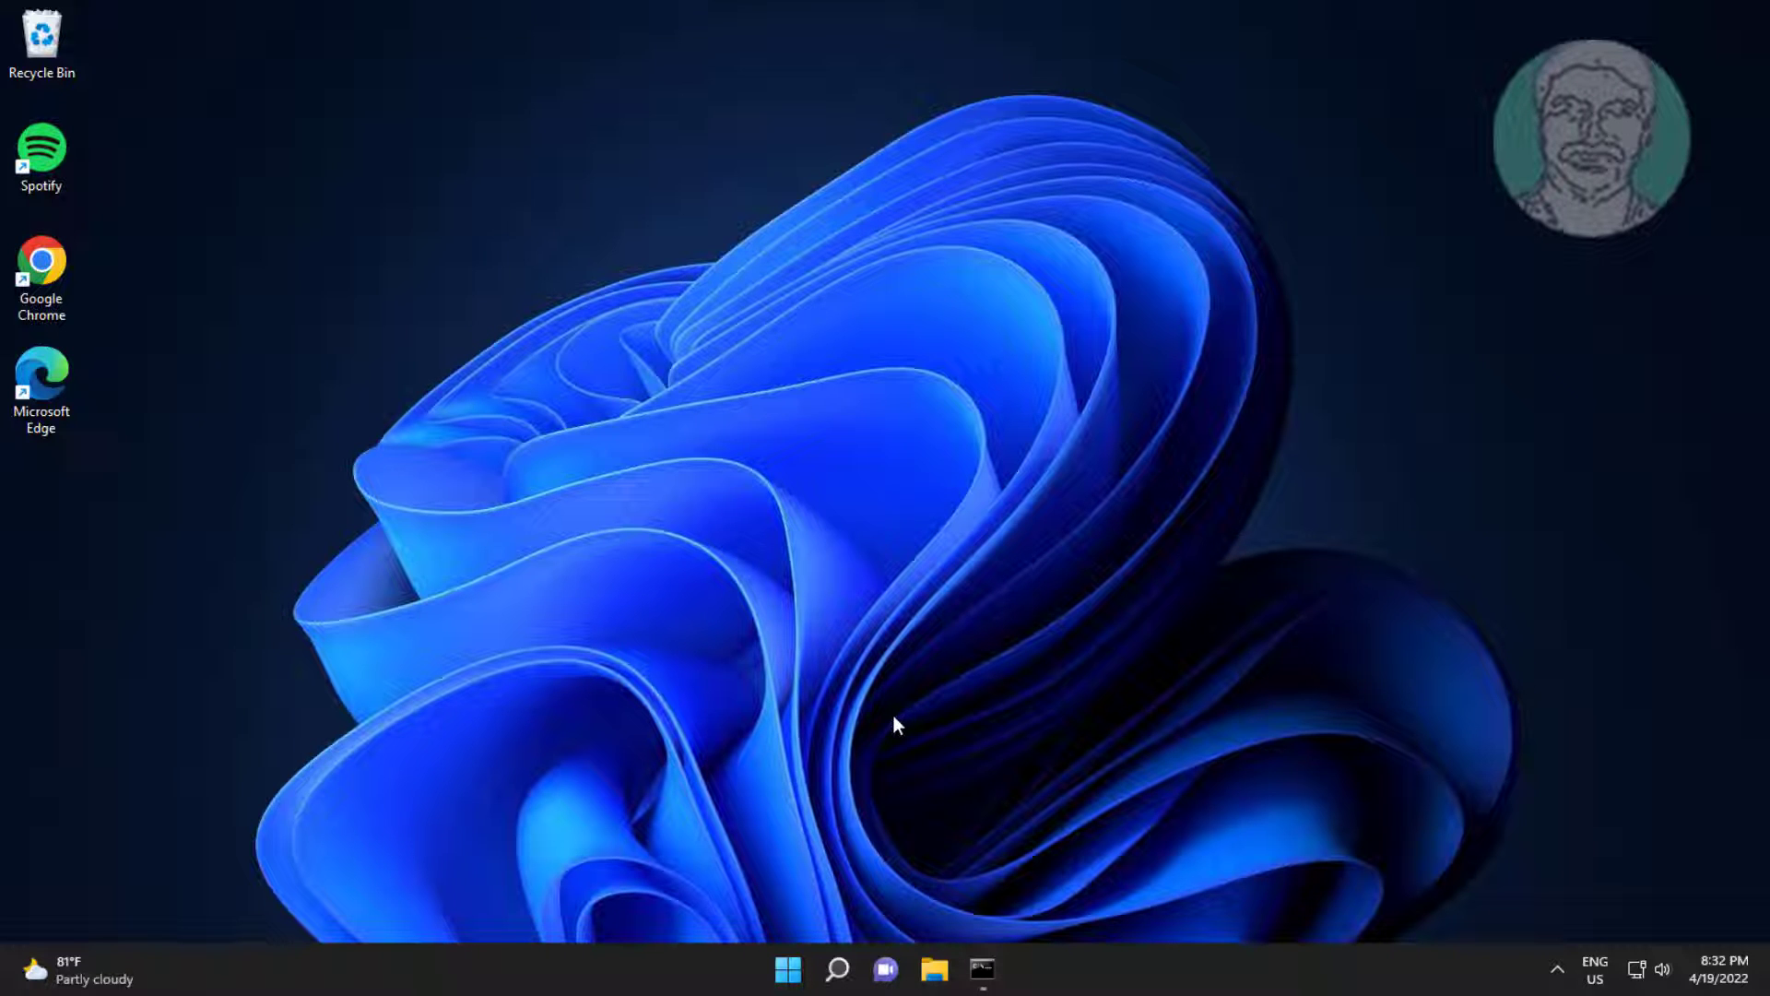
Step: Open Settings from Start and go to System > Troubleshoot
left_click(789, 970)
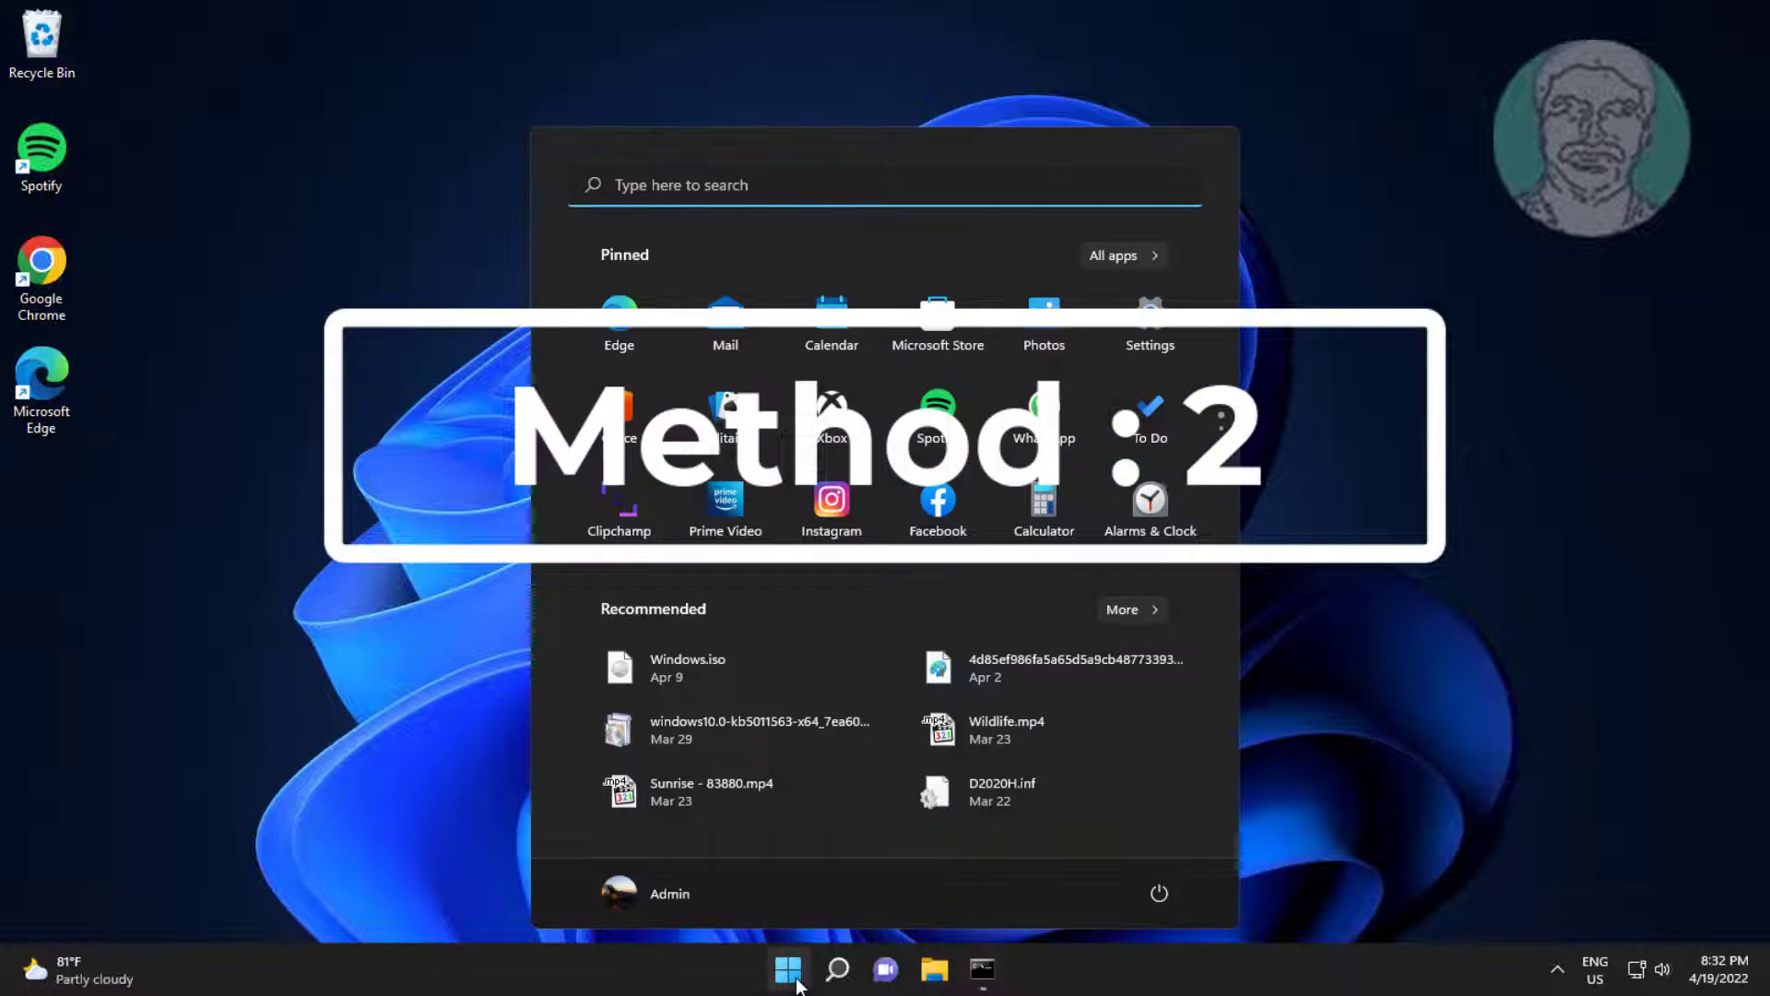
left_click(1152, 313)
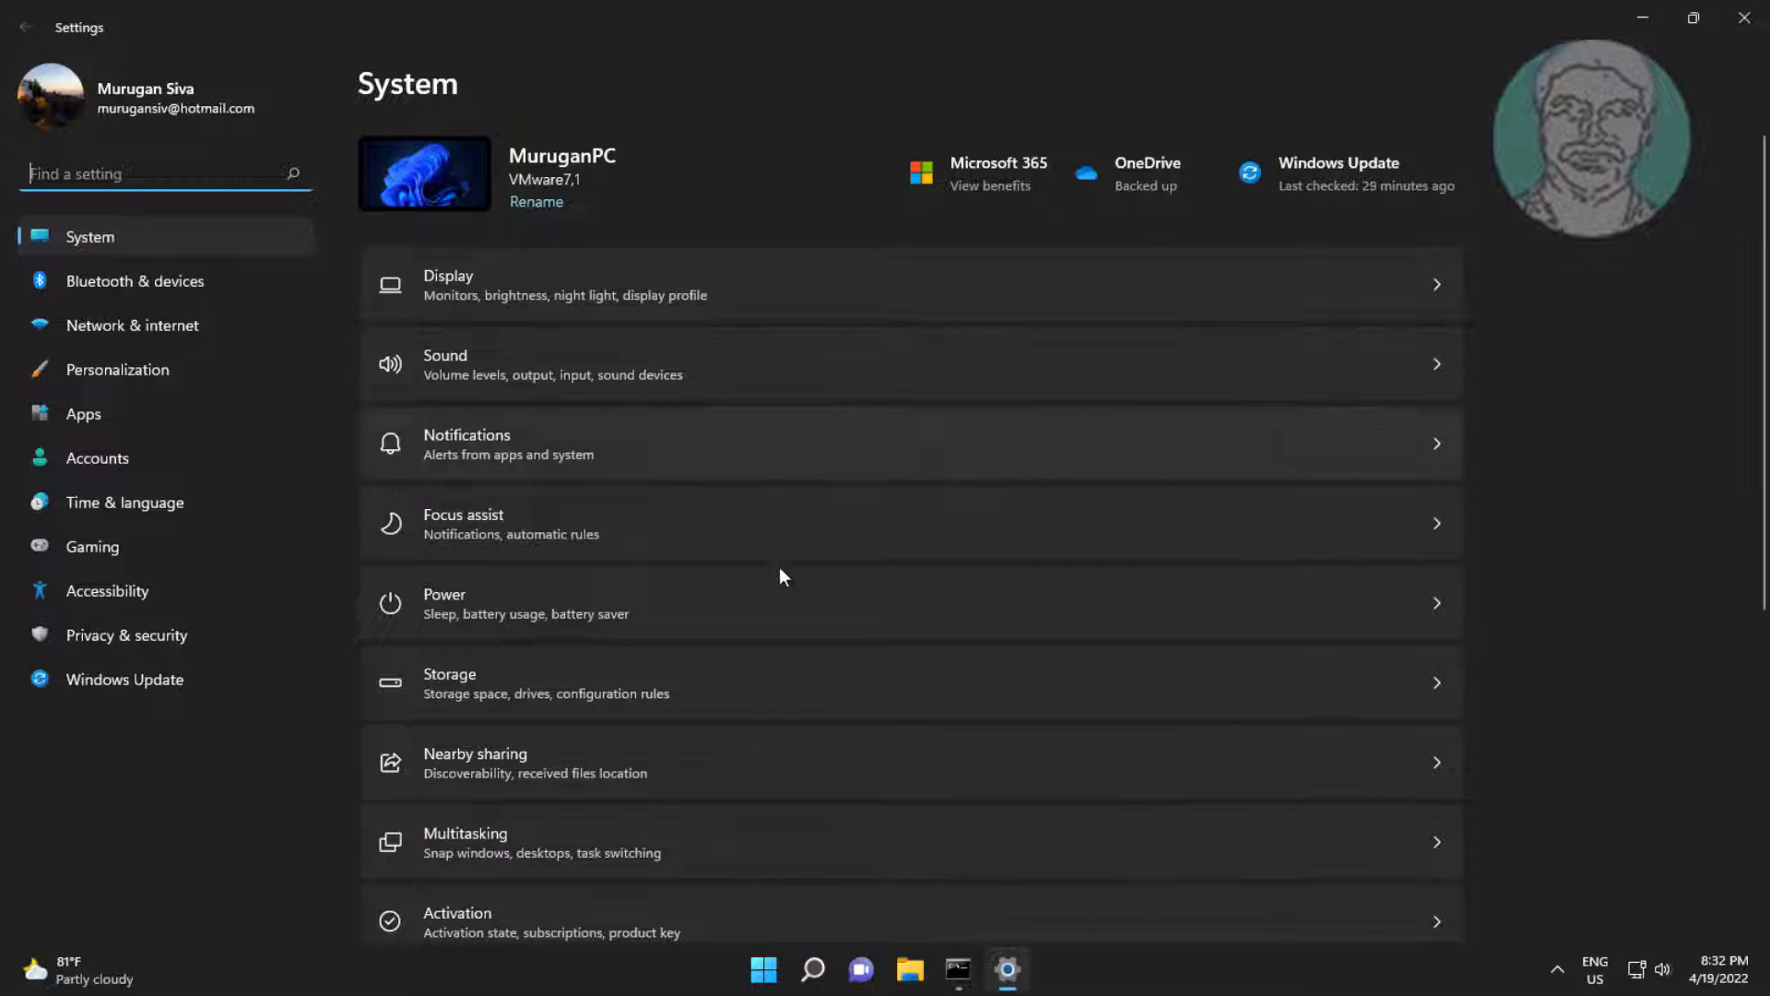
scroll(781, 576, "down", 5)
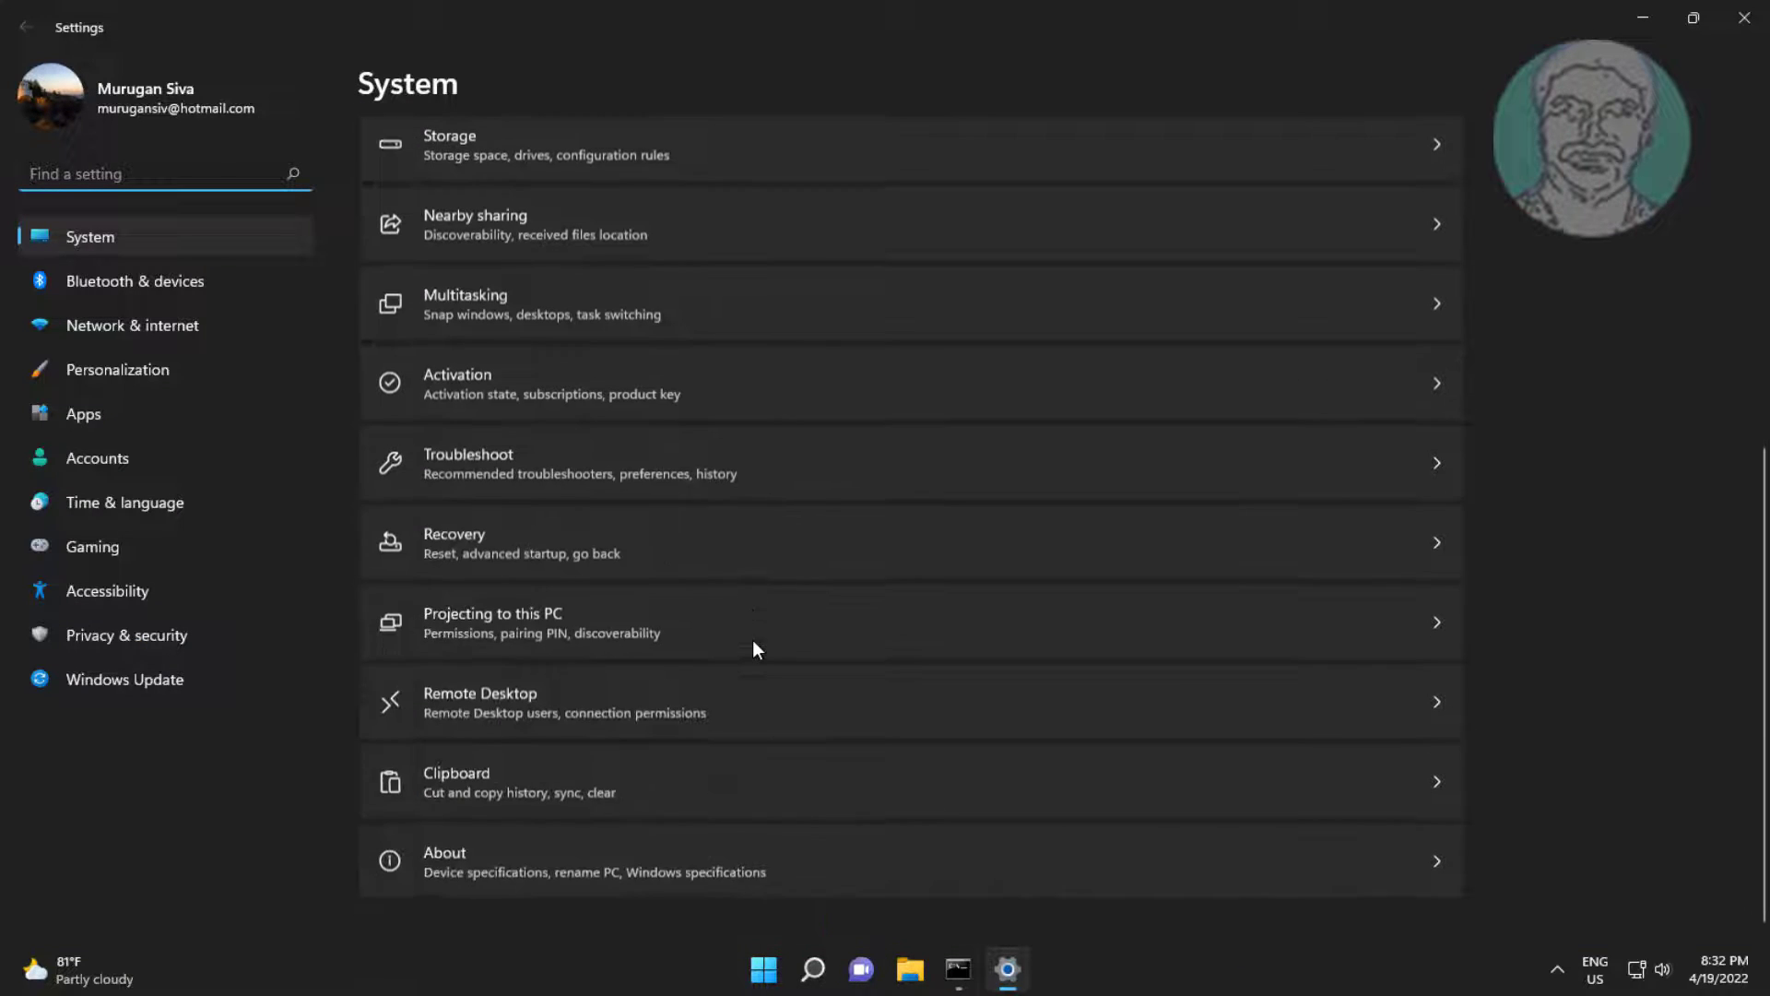
left_click(545, 461)
Step: Run the Playing Audio troubleshooter, skipping audio enhancements, and close it when done
left_click(524, 357)
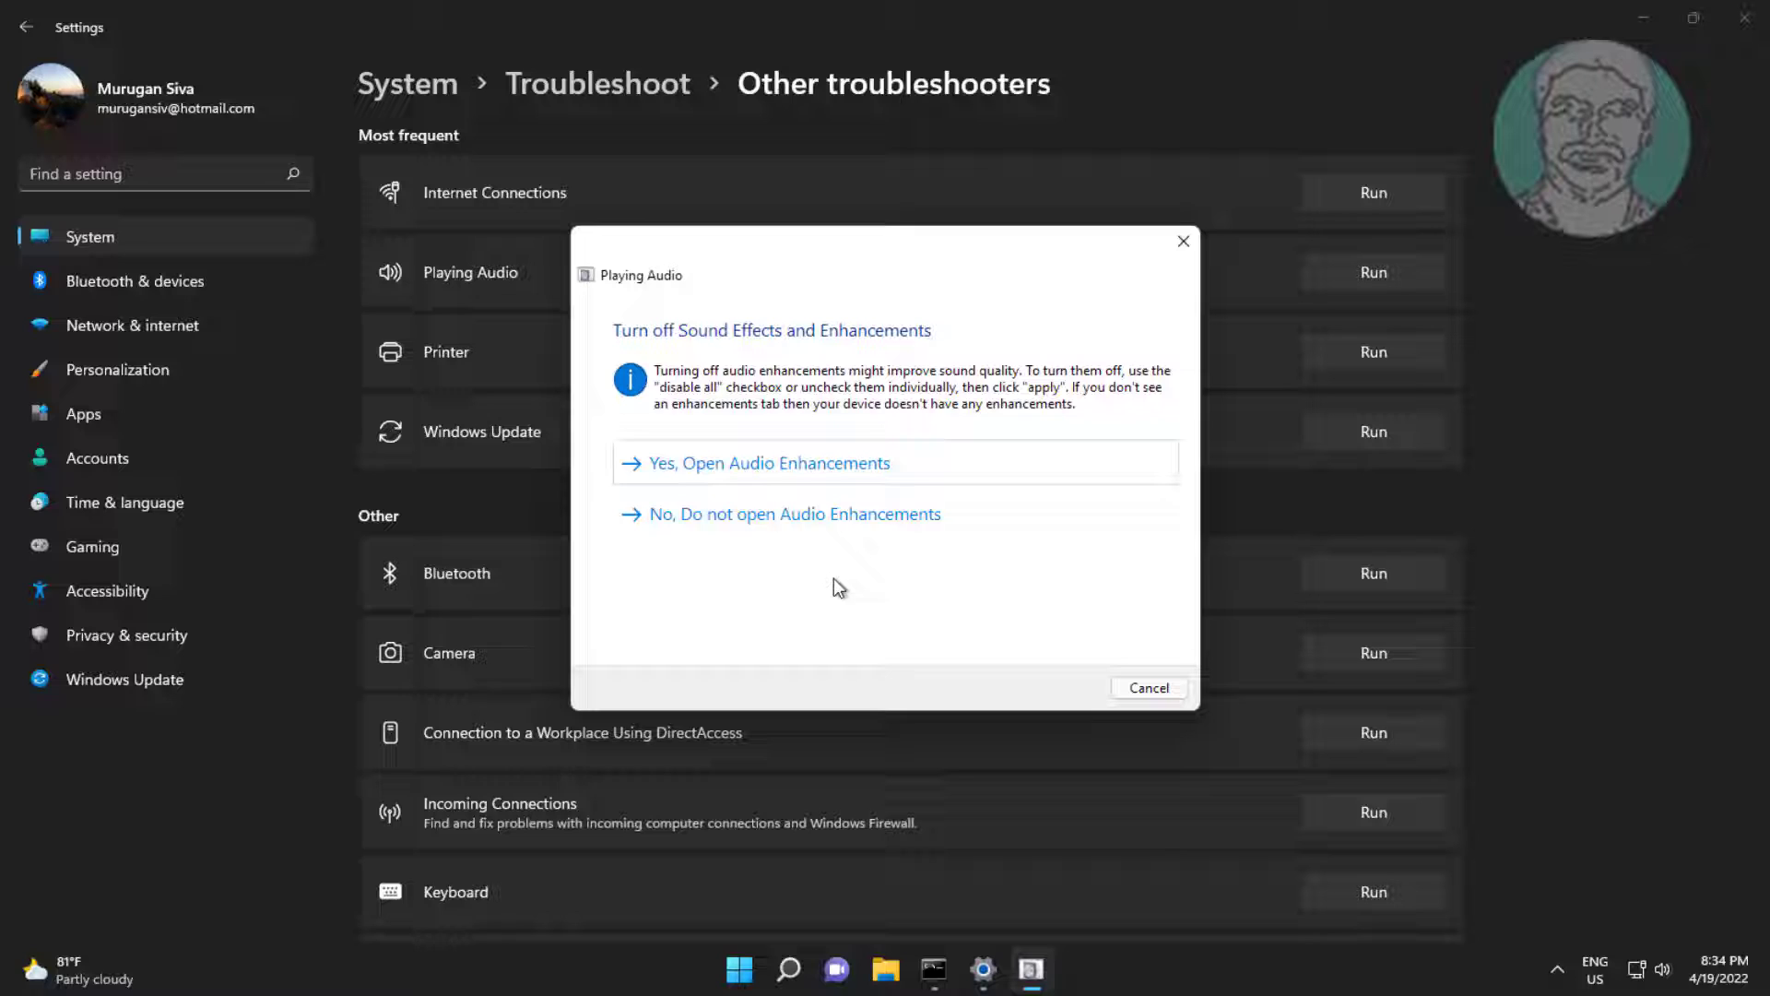
left_click(870, 516)
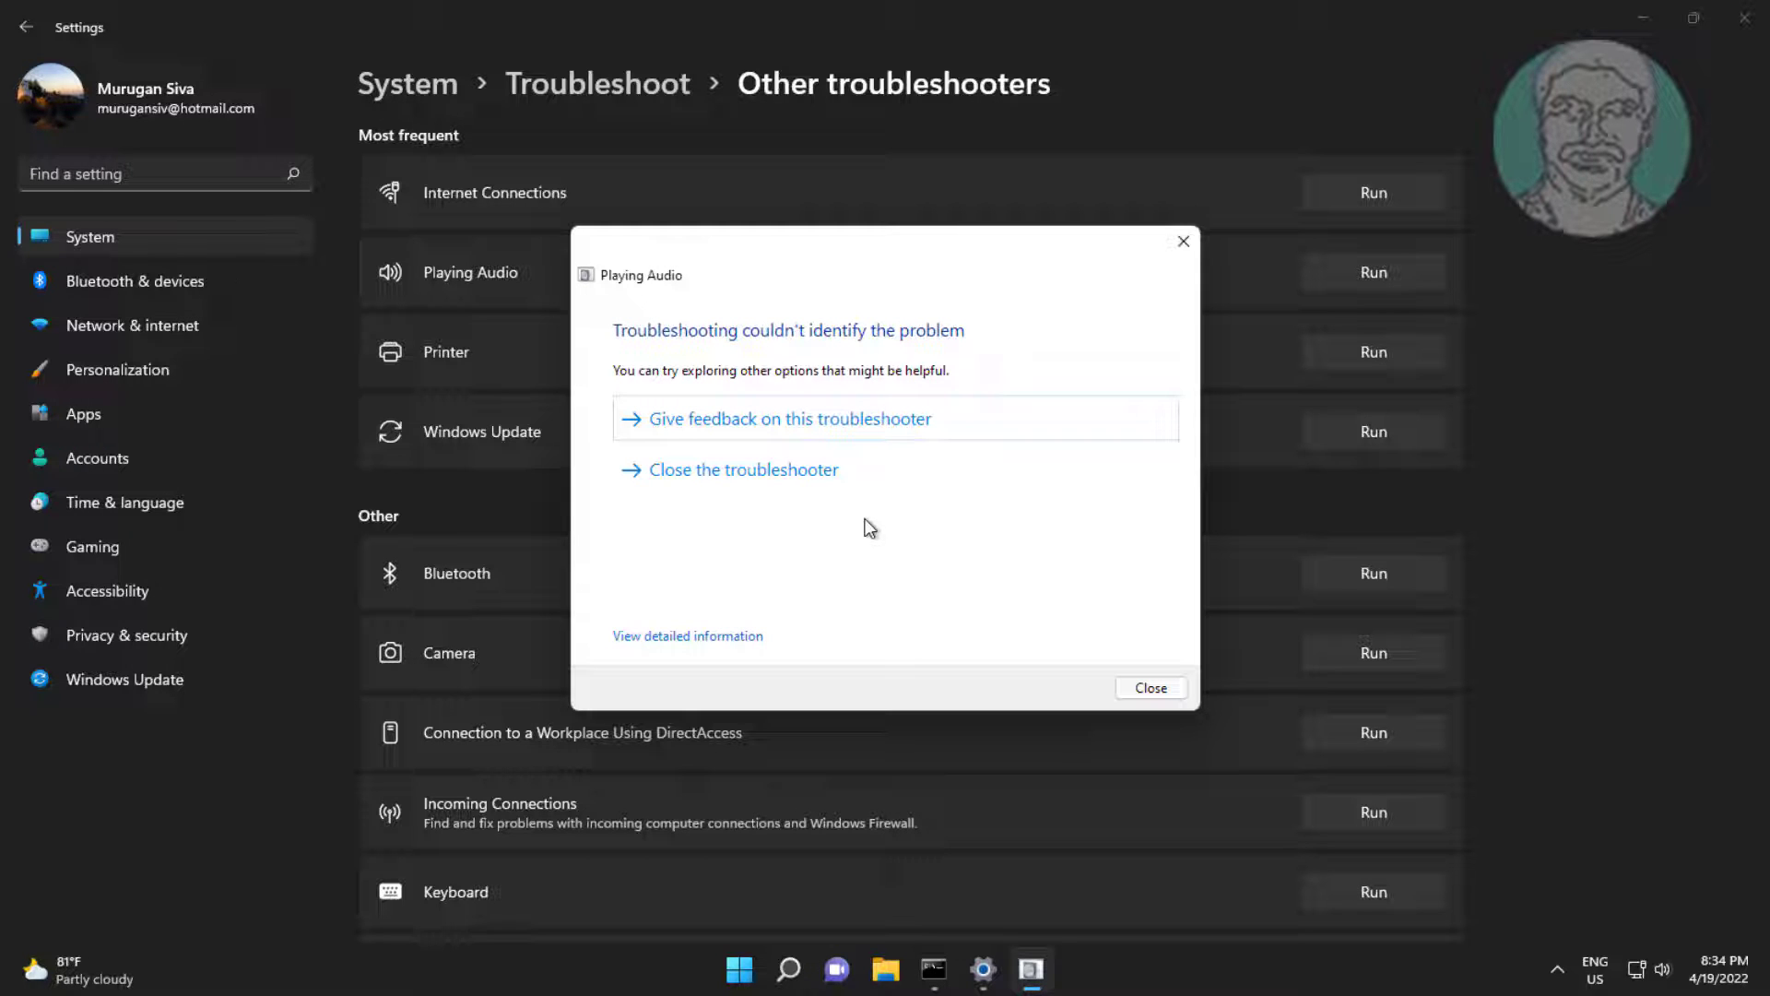
left_click(1151, 688)
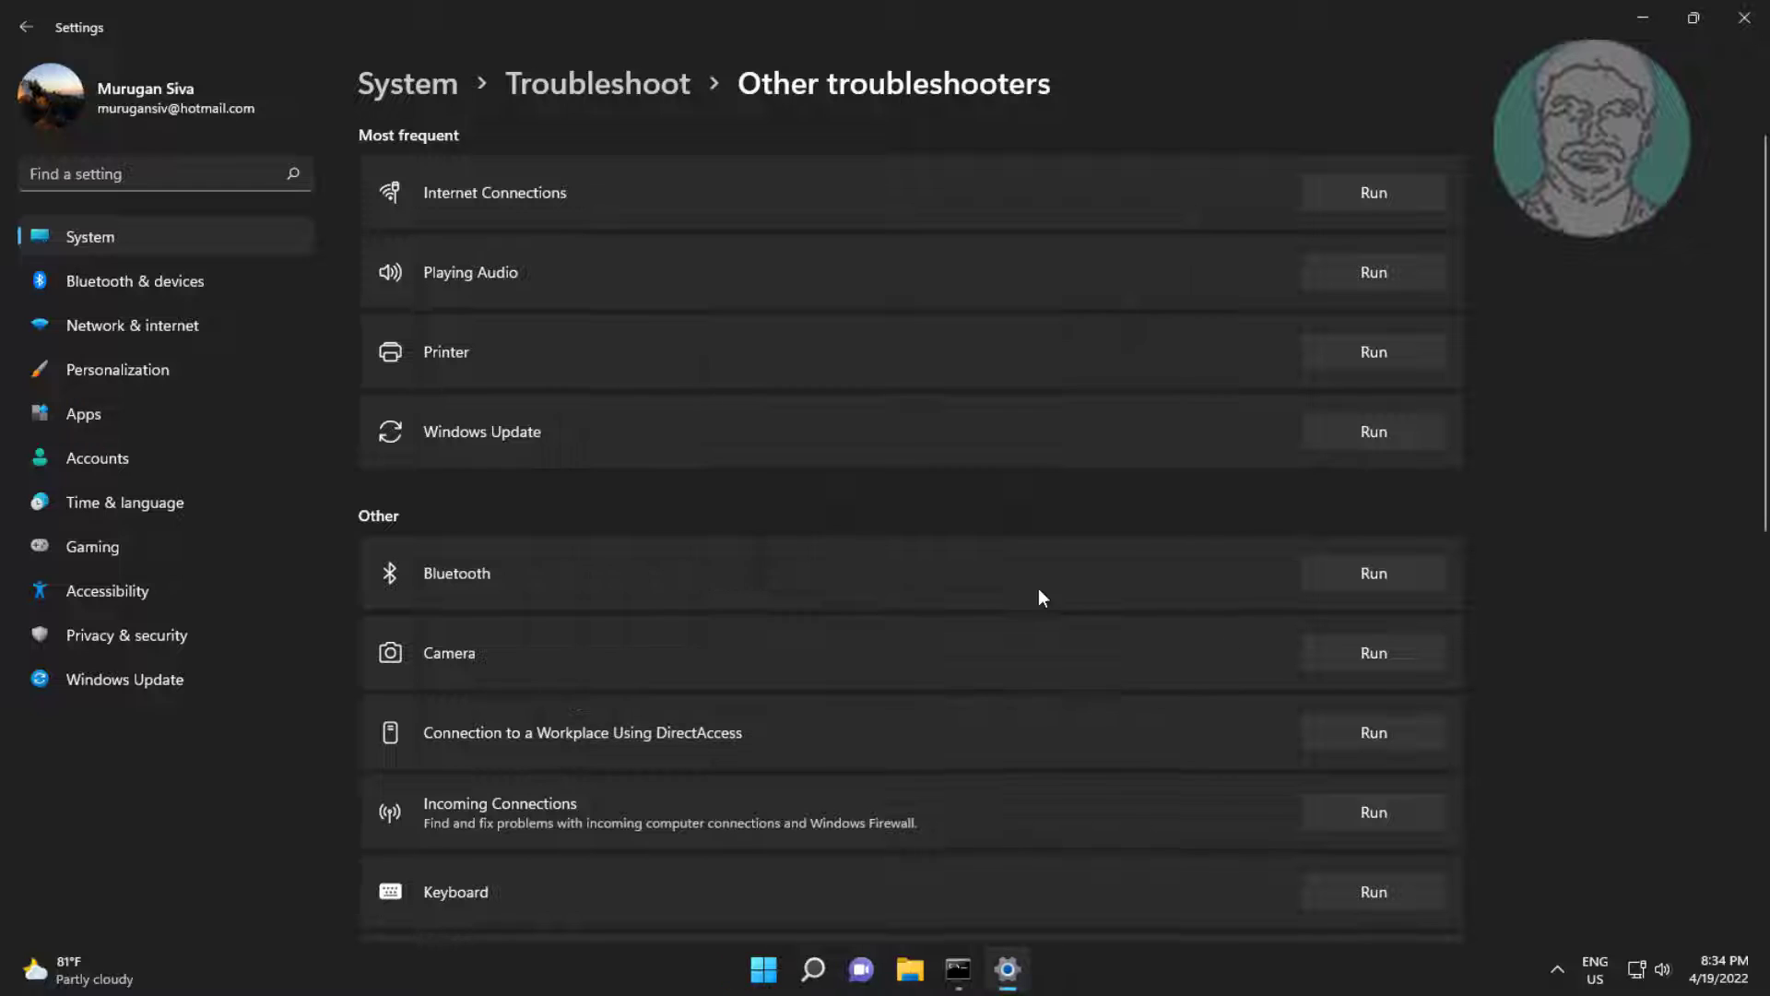
Step: Close Settings and open Control Panel by searching 'control panel'
left_click(1744, 17)
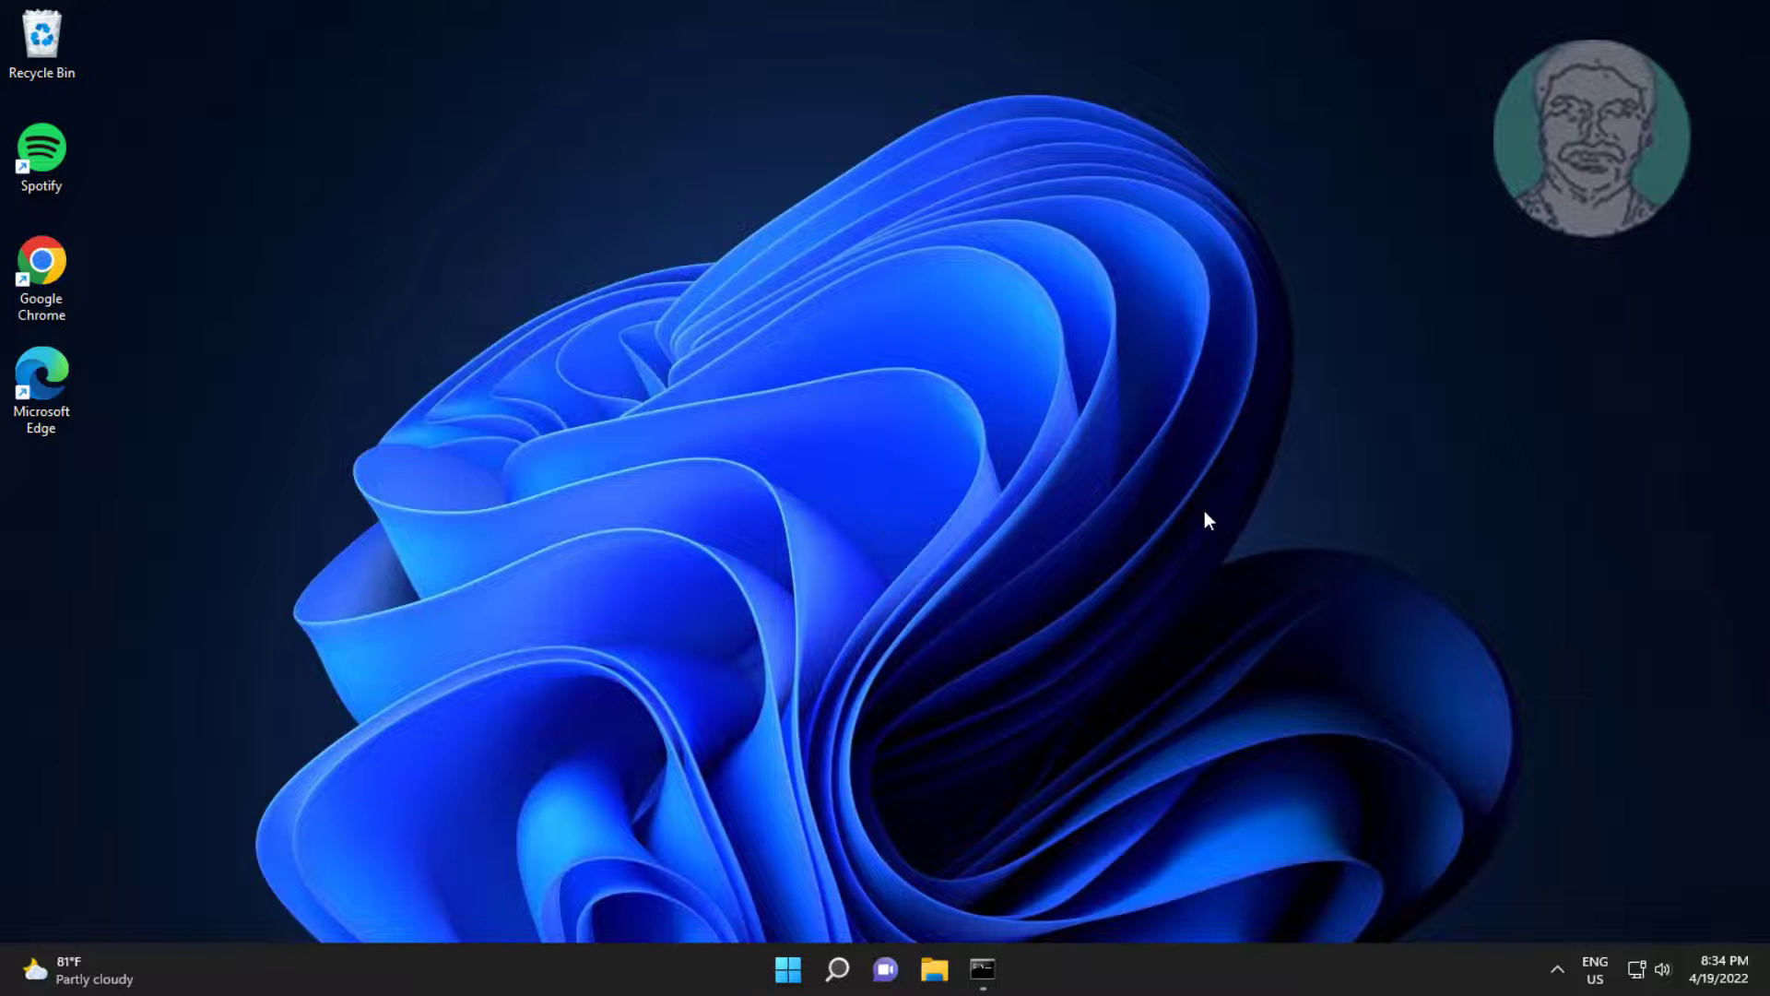
left_click(841, 968)
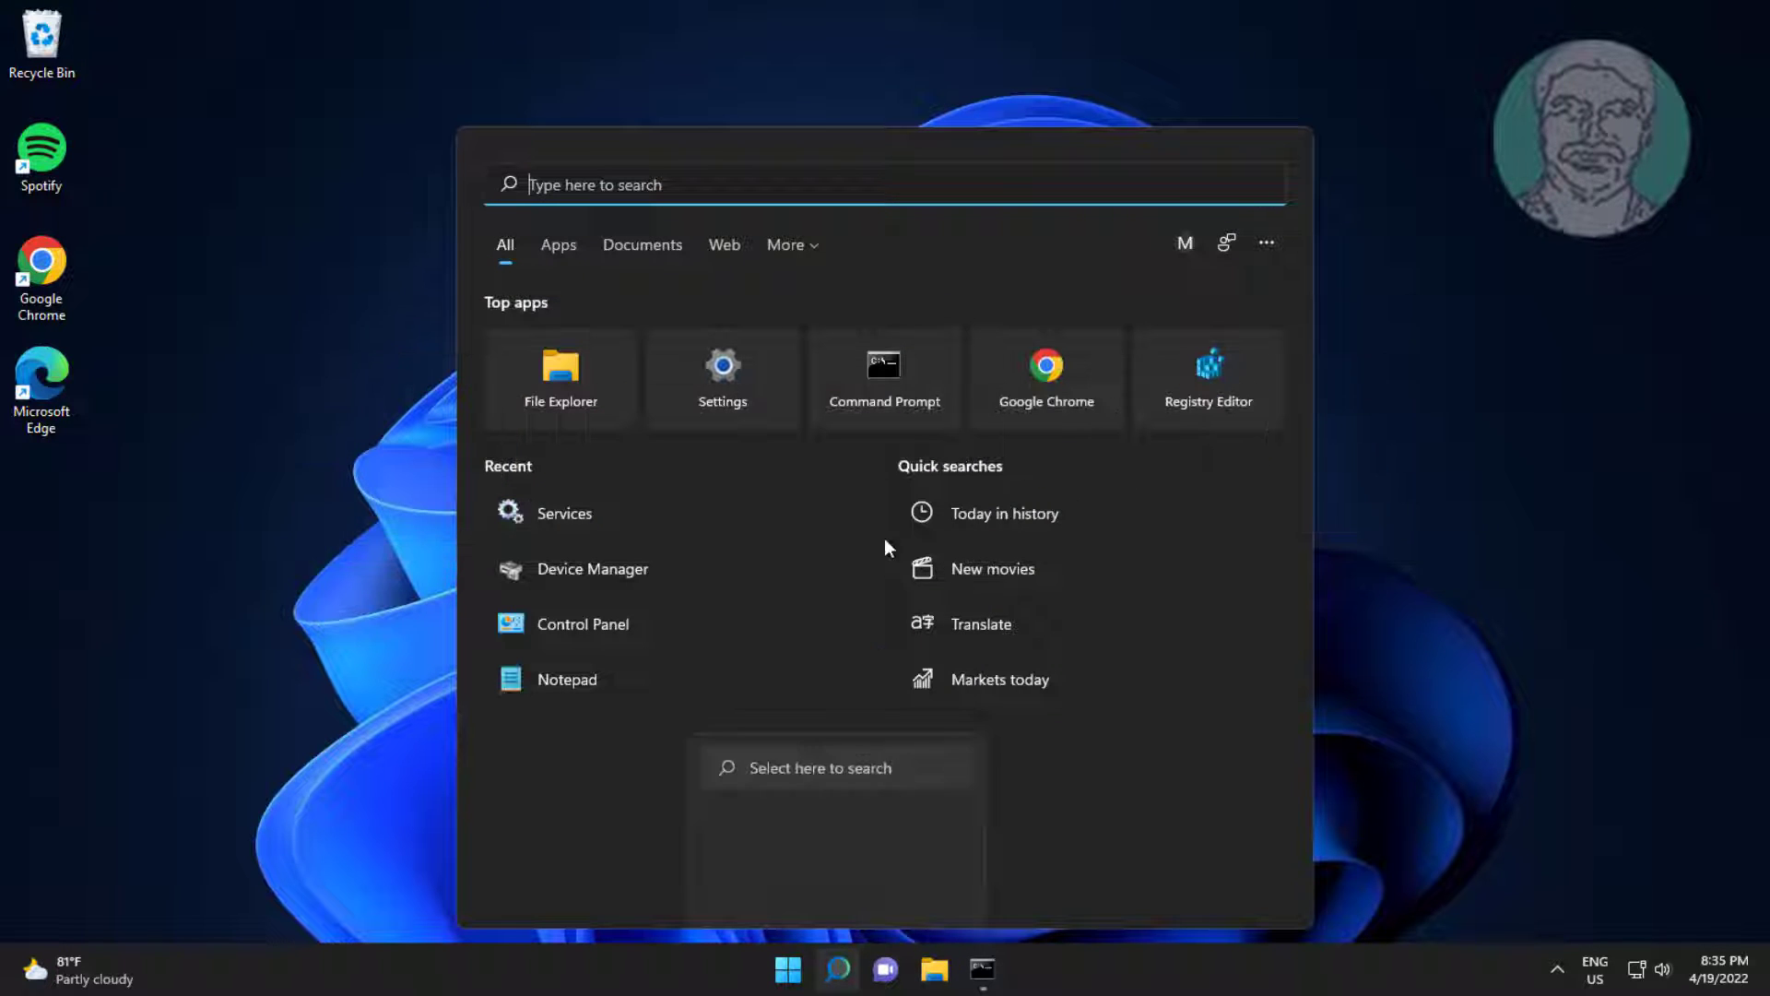
type("con")
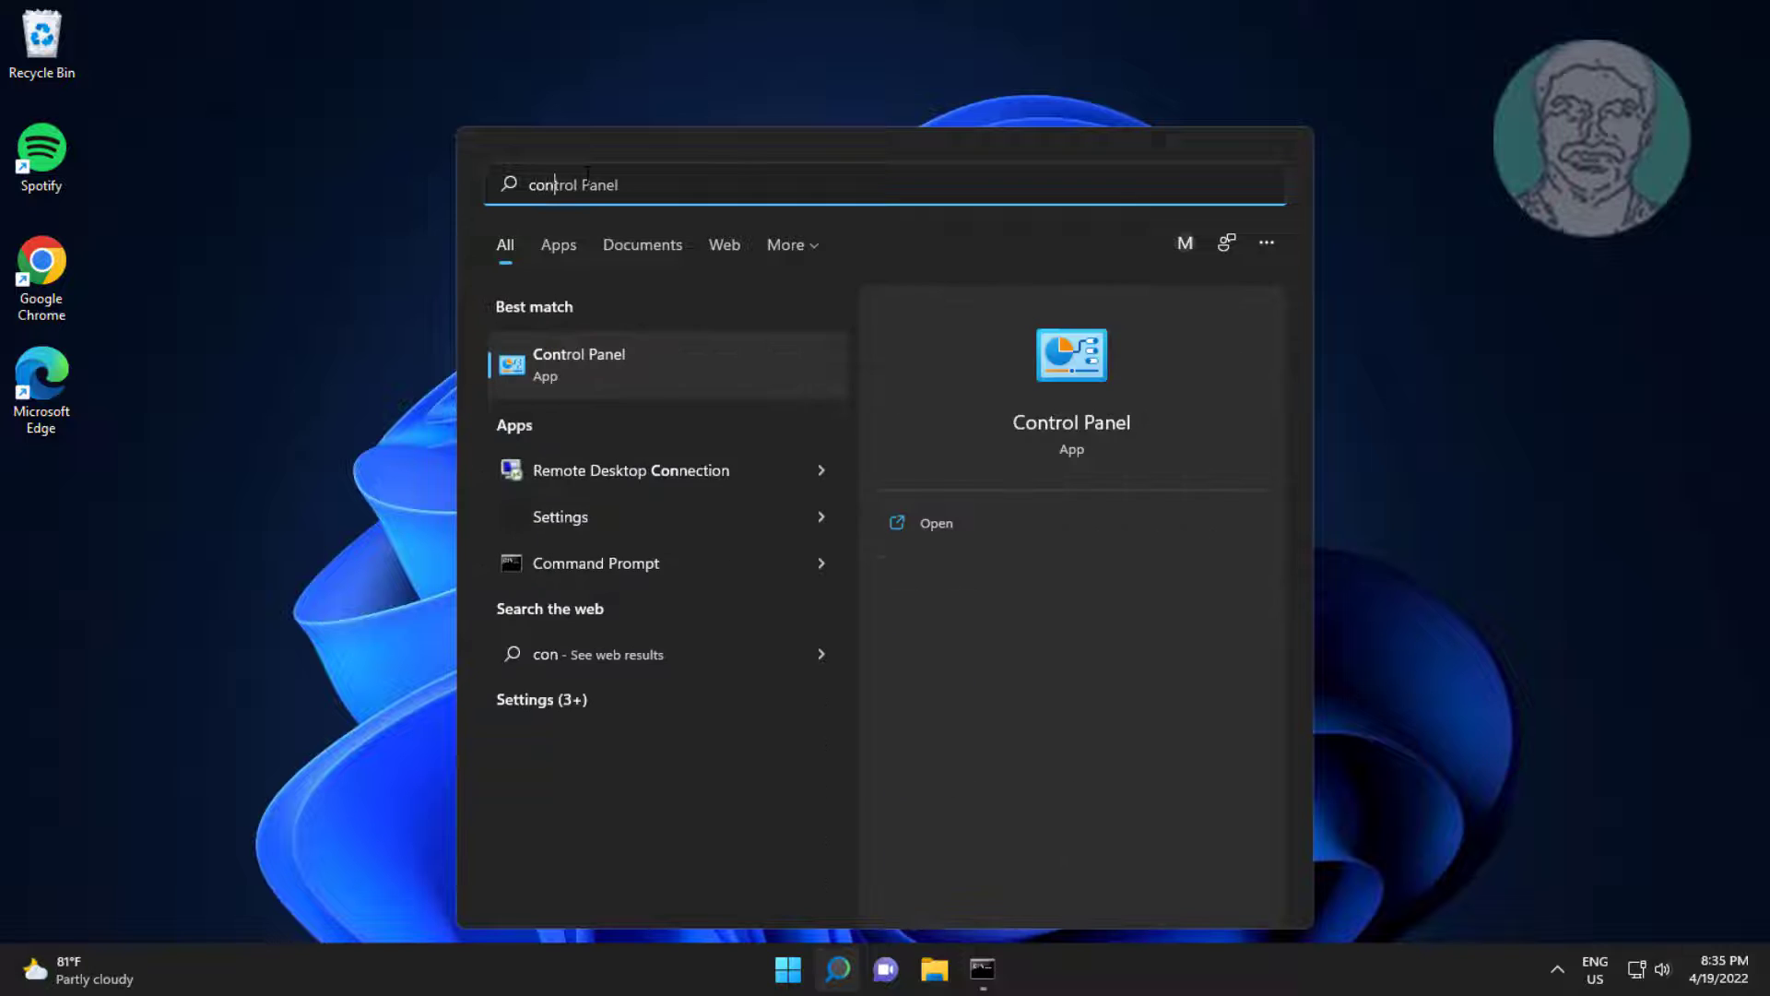
type("trol panel")
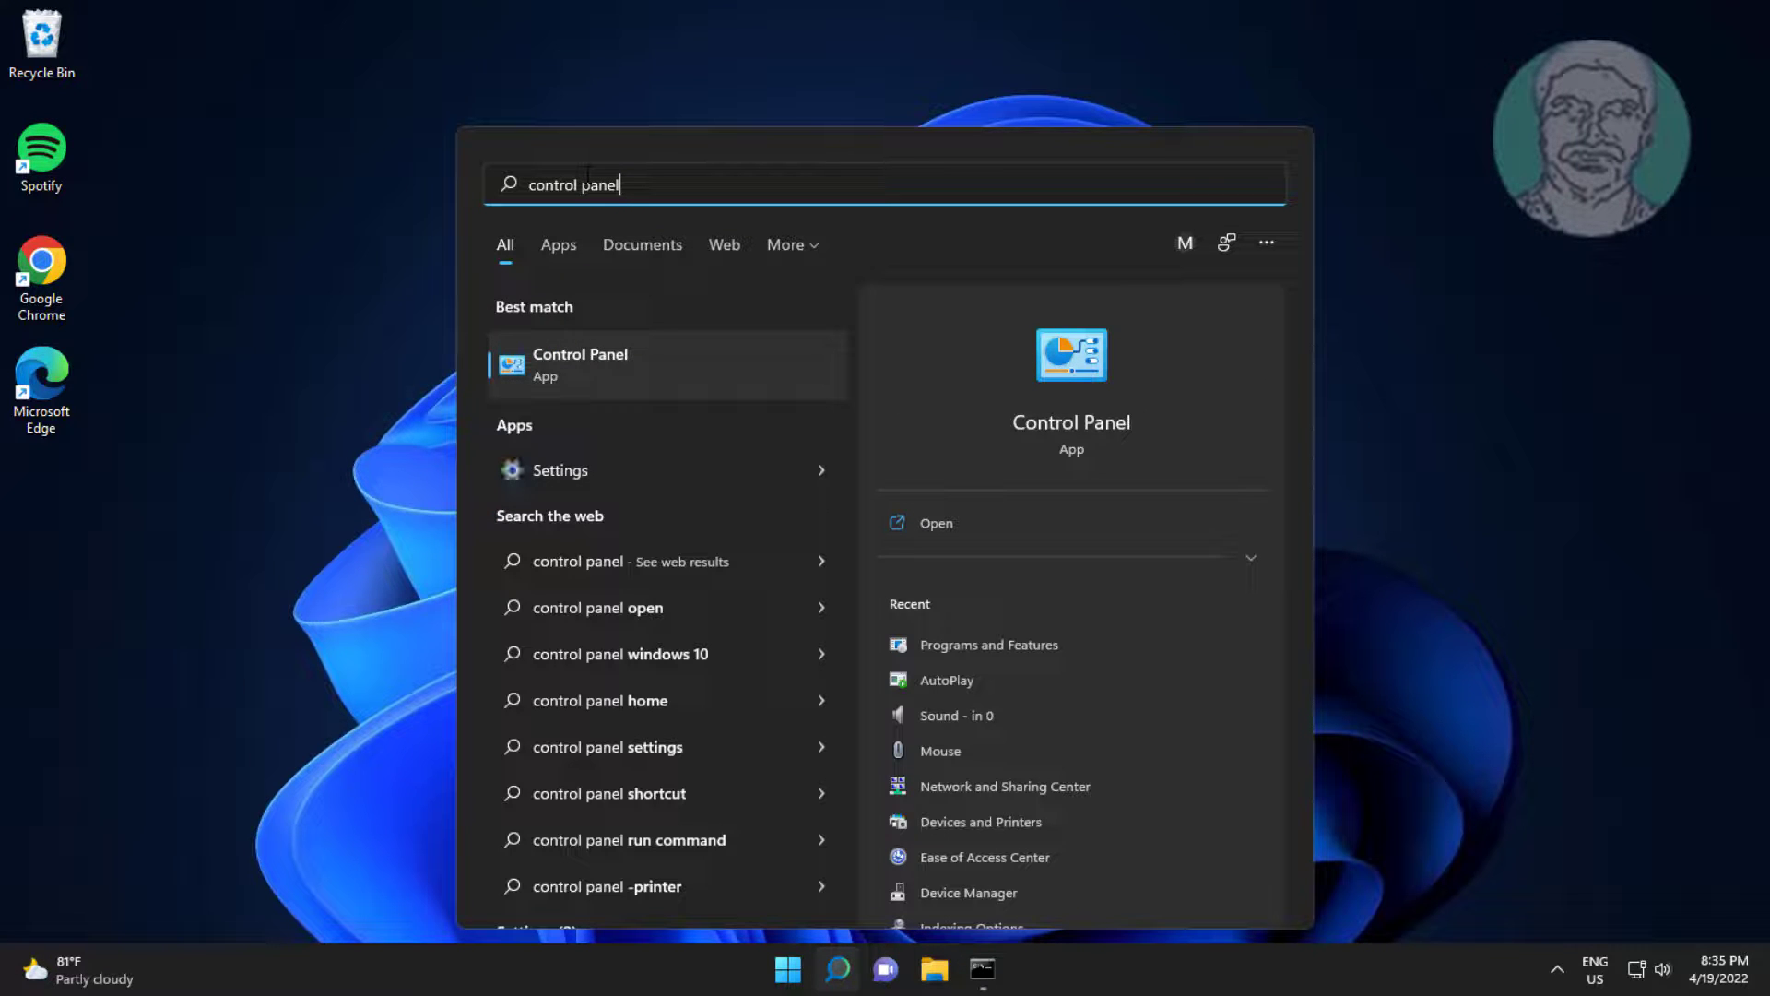
left_click(590, 353)
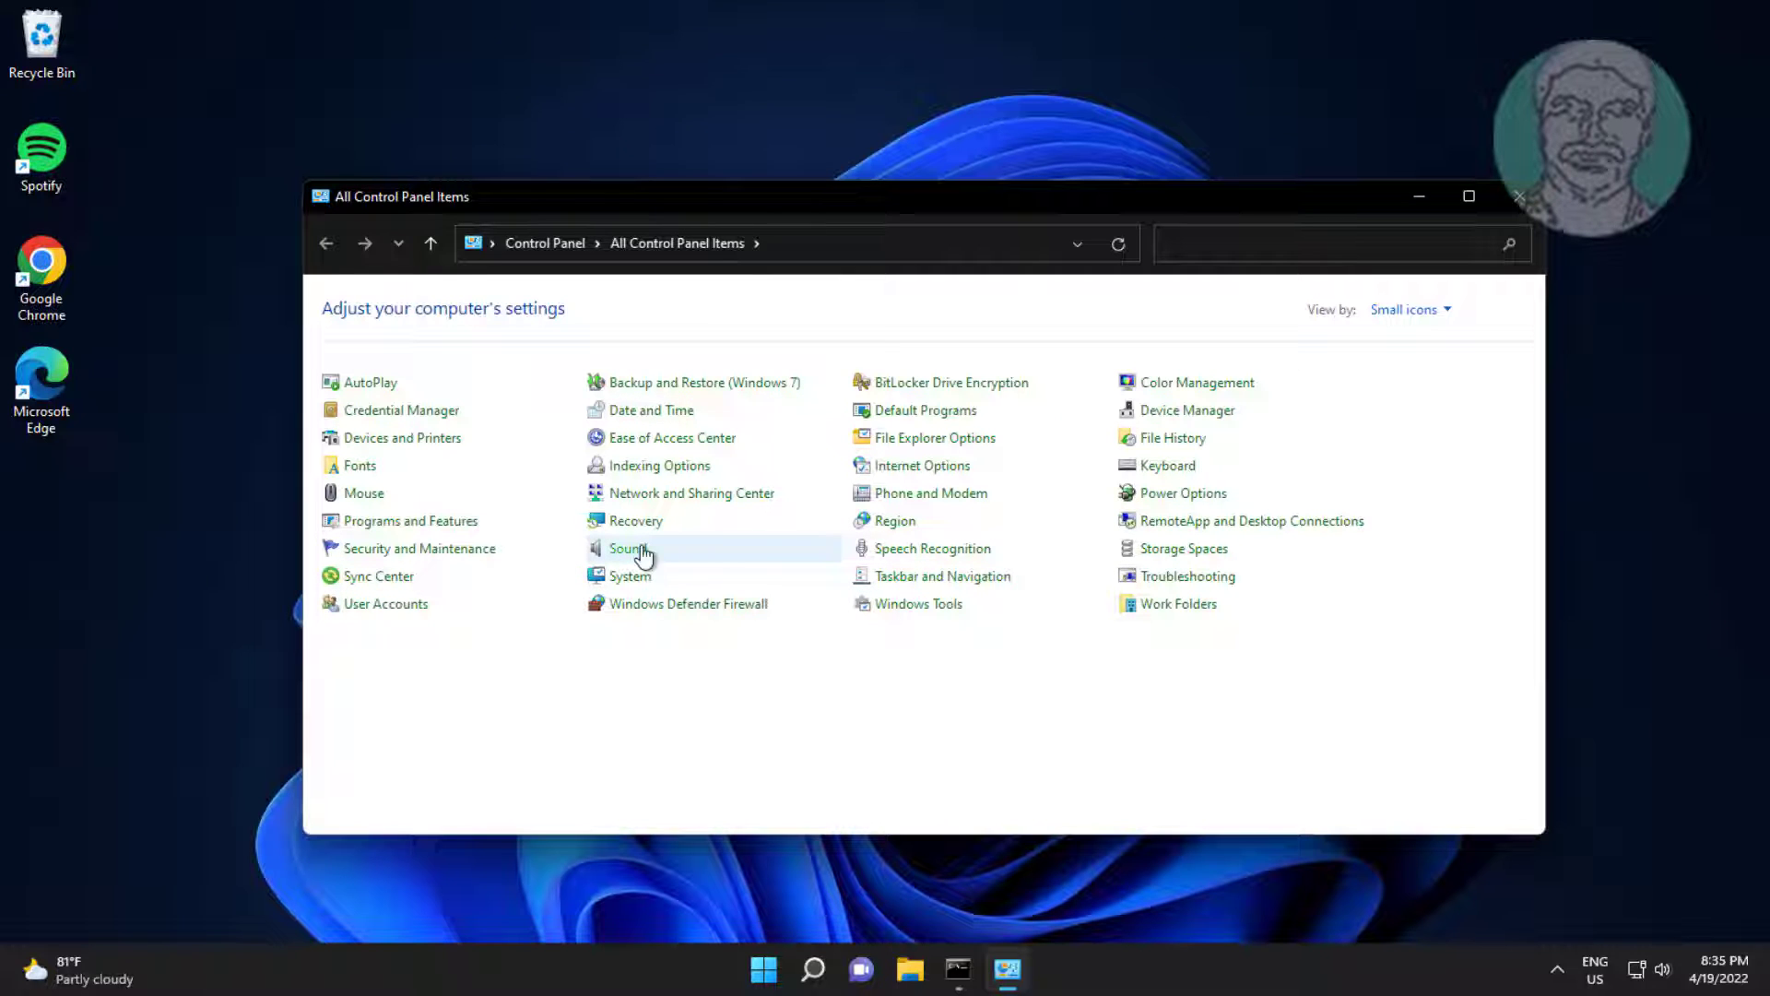
Step: Open Sound > Speakers Properties and tick Disable all enhancements on the Enhancements tab
left_click(636, 549)
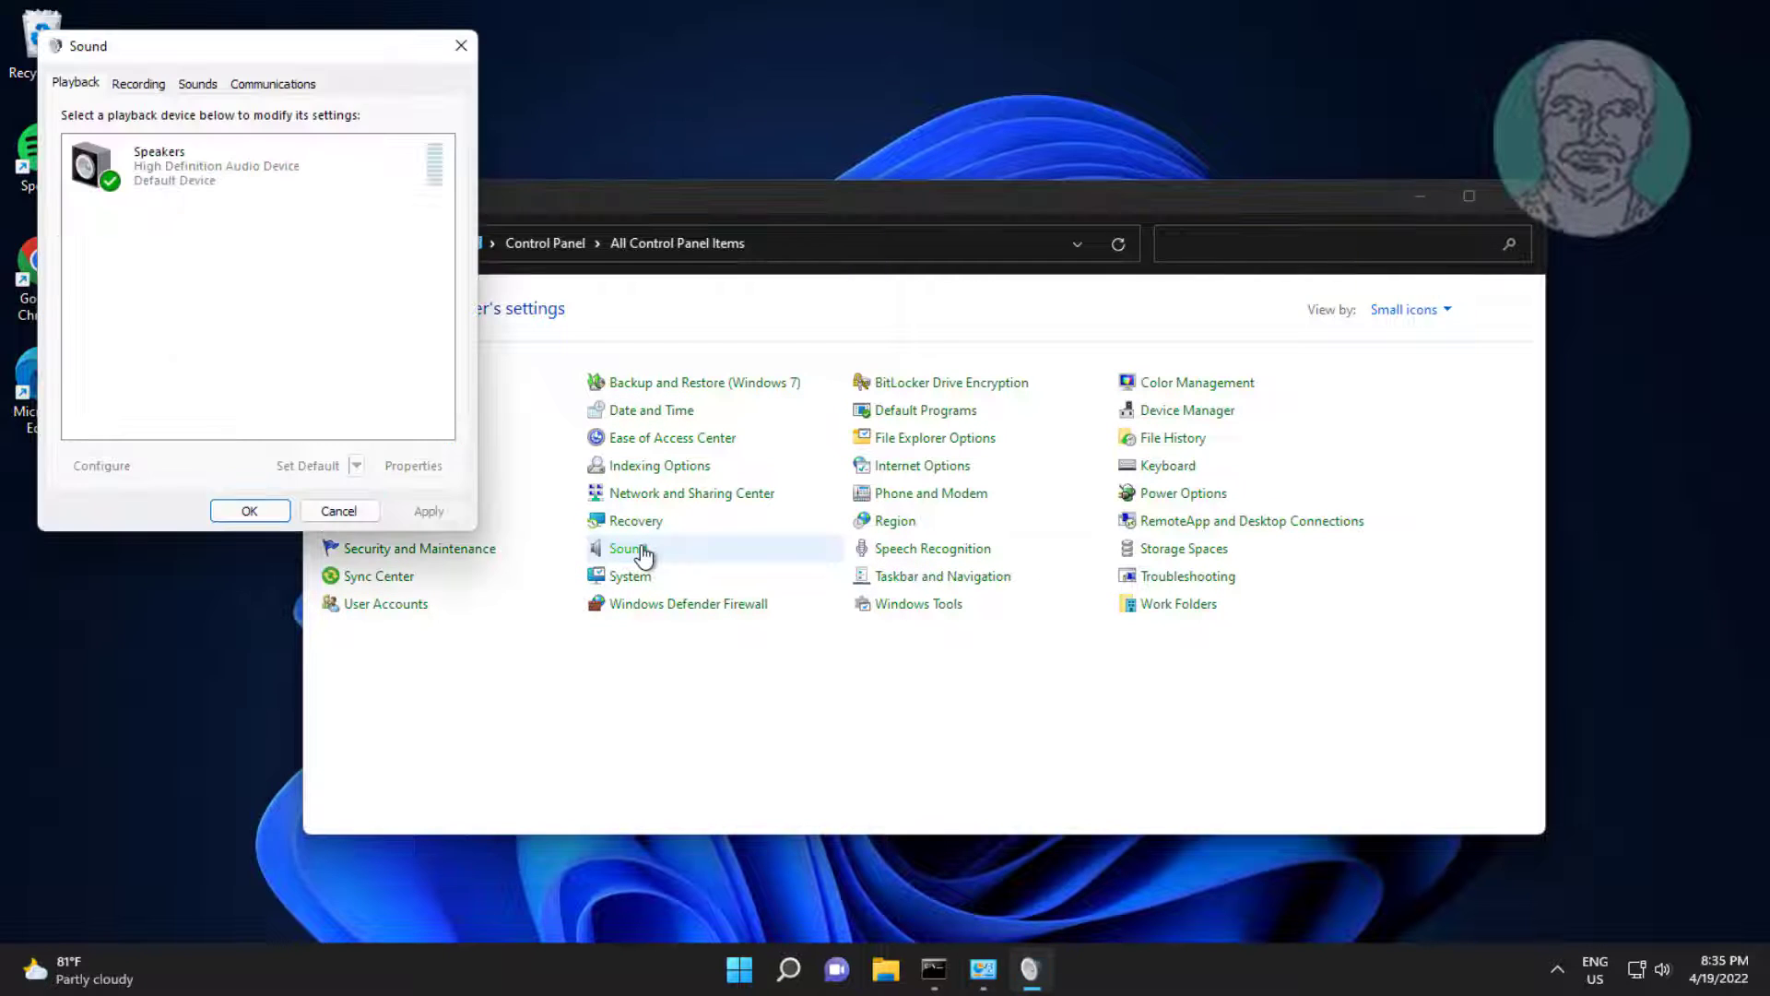
right_click(297, 257)
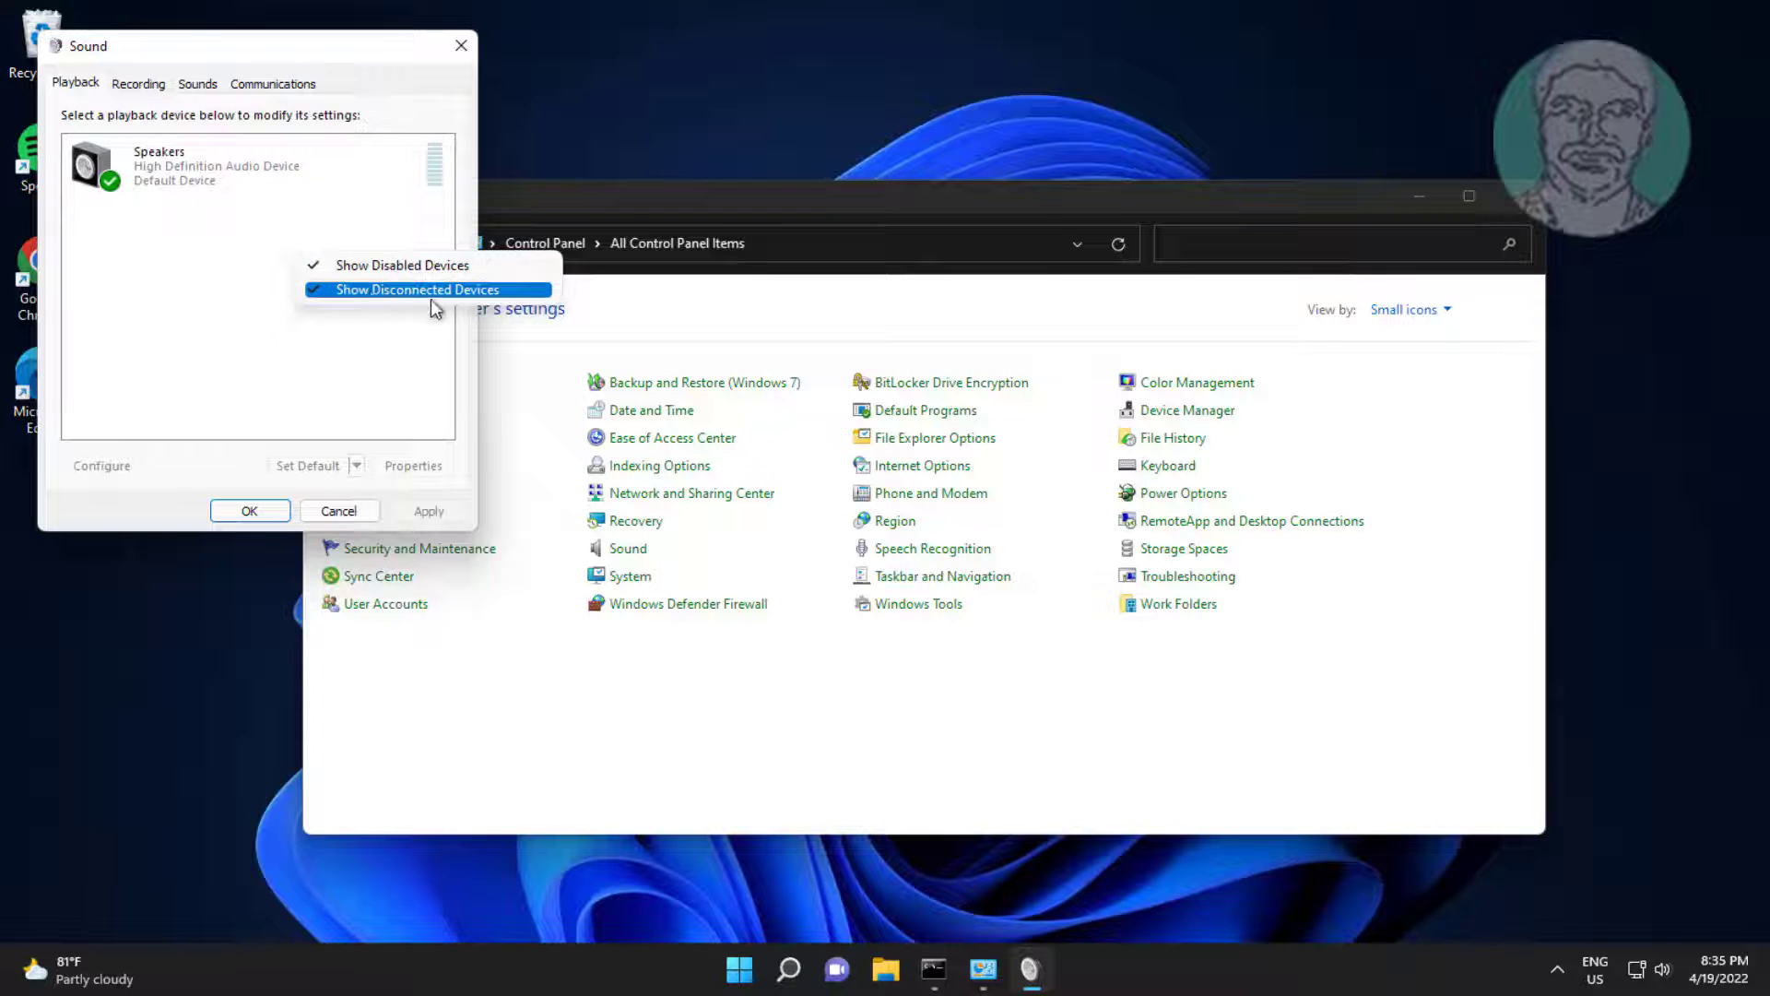
left_click(372, 314)
left_click(235, 176)
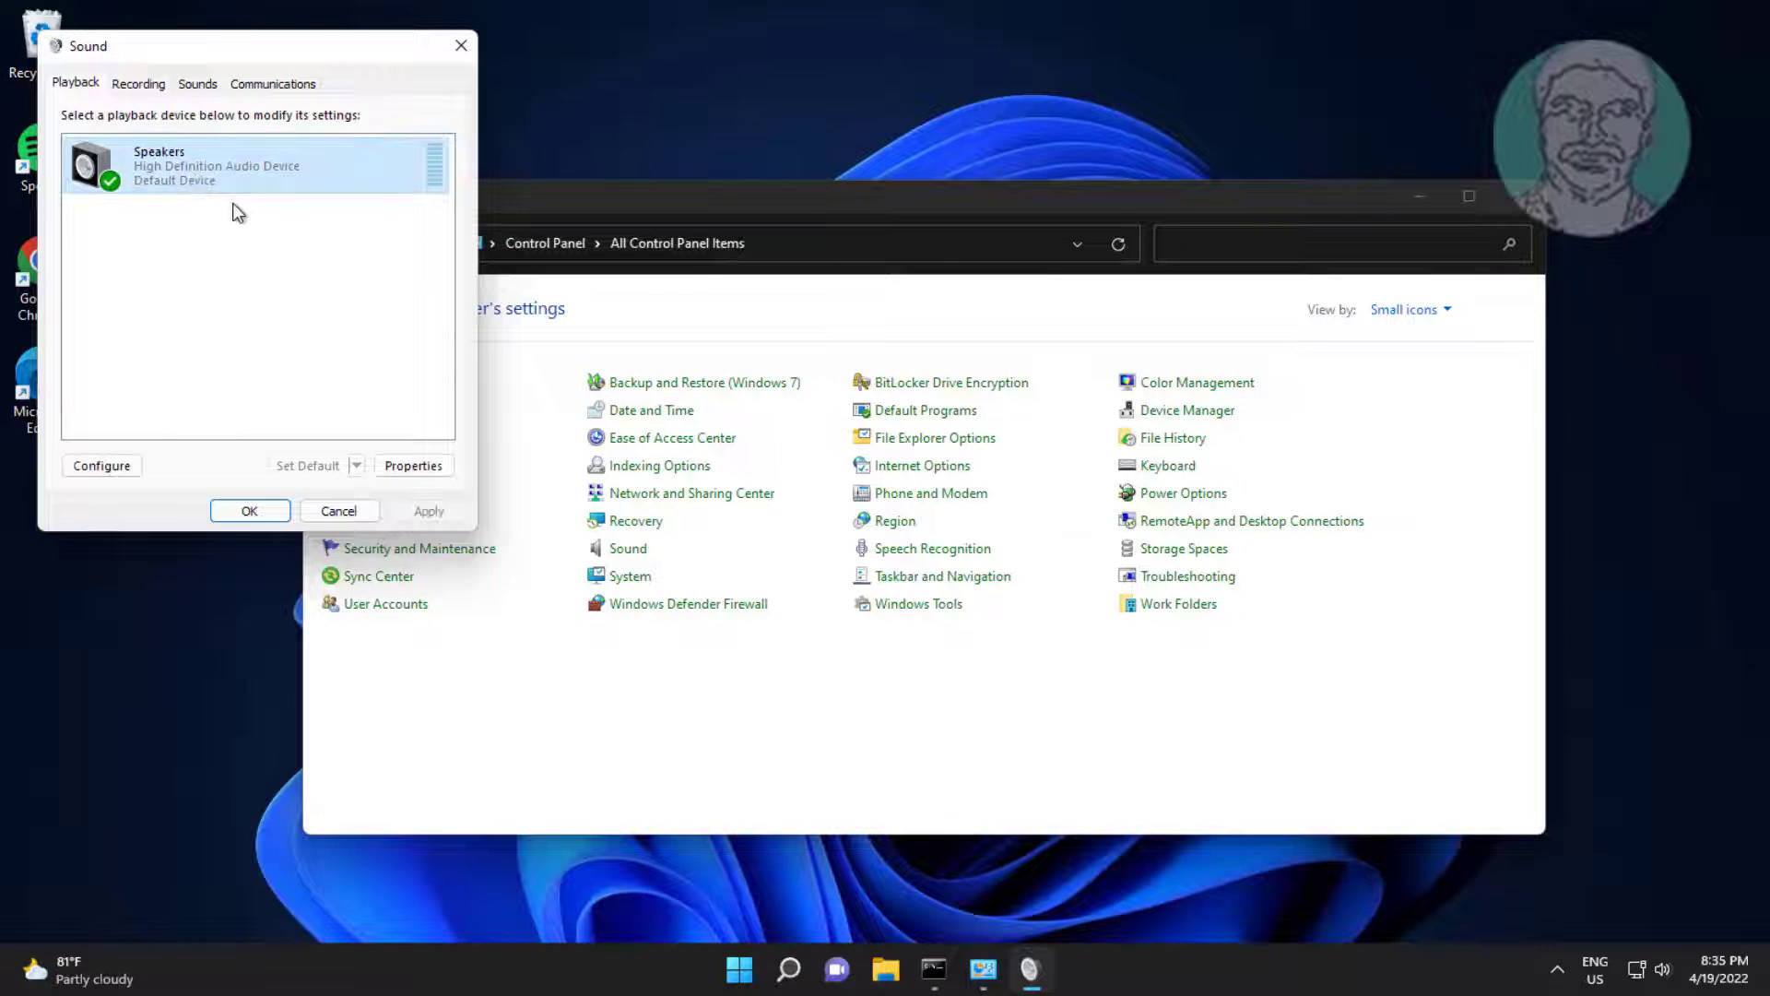
left_click(415, 465)
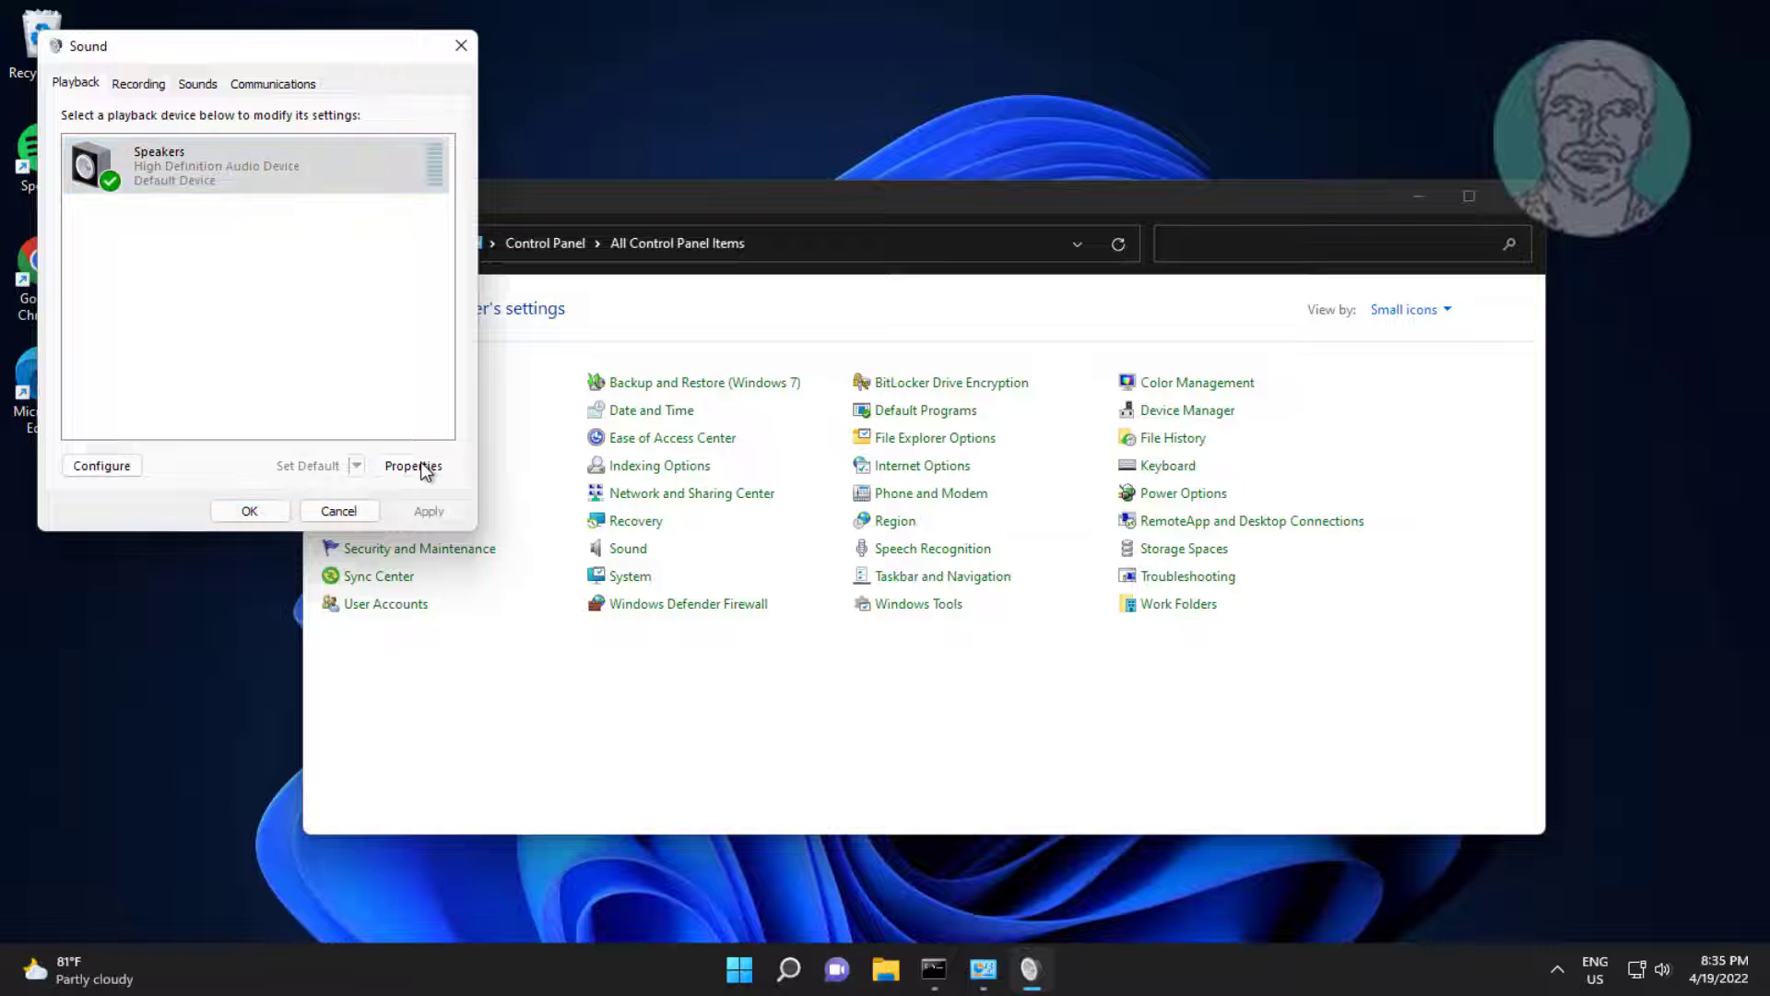
left_click(247, 168)
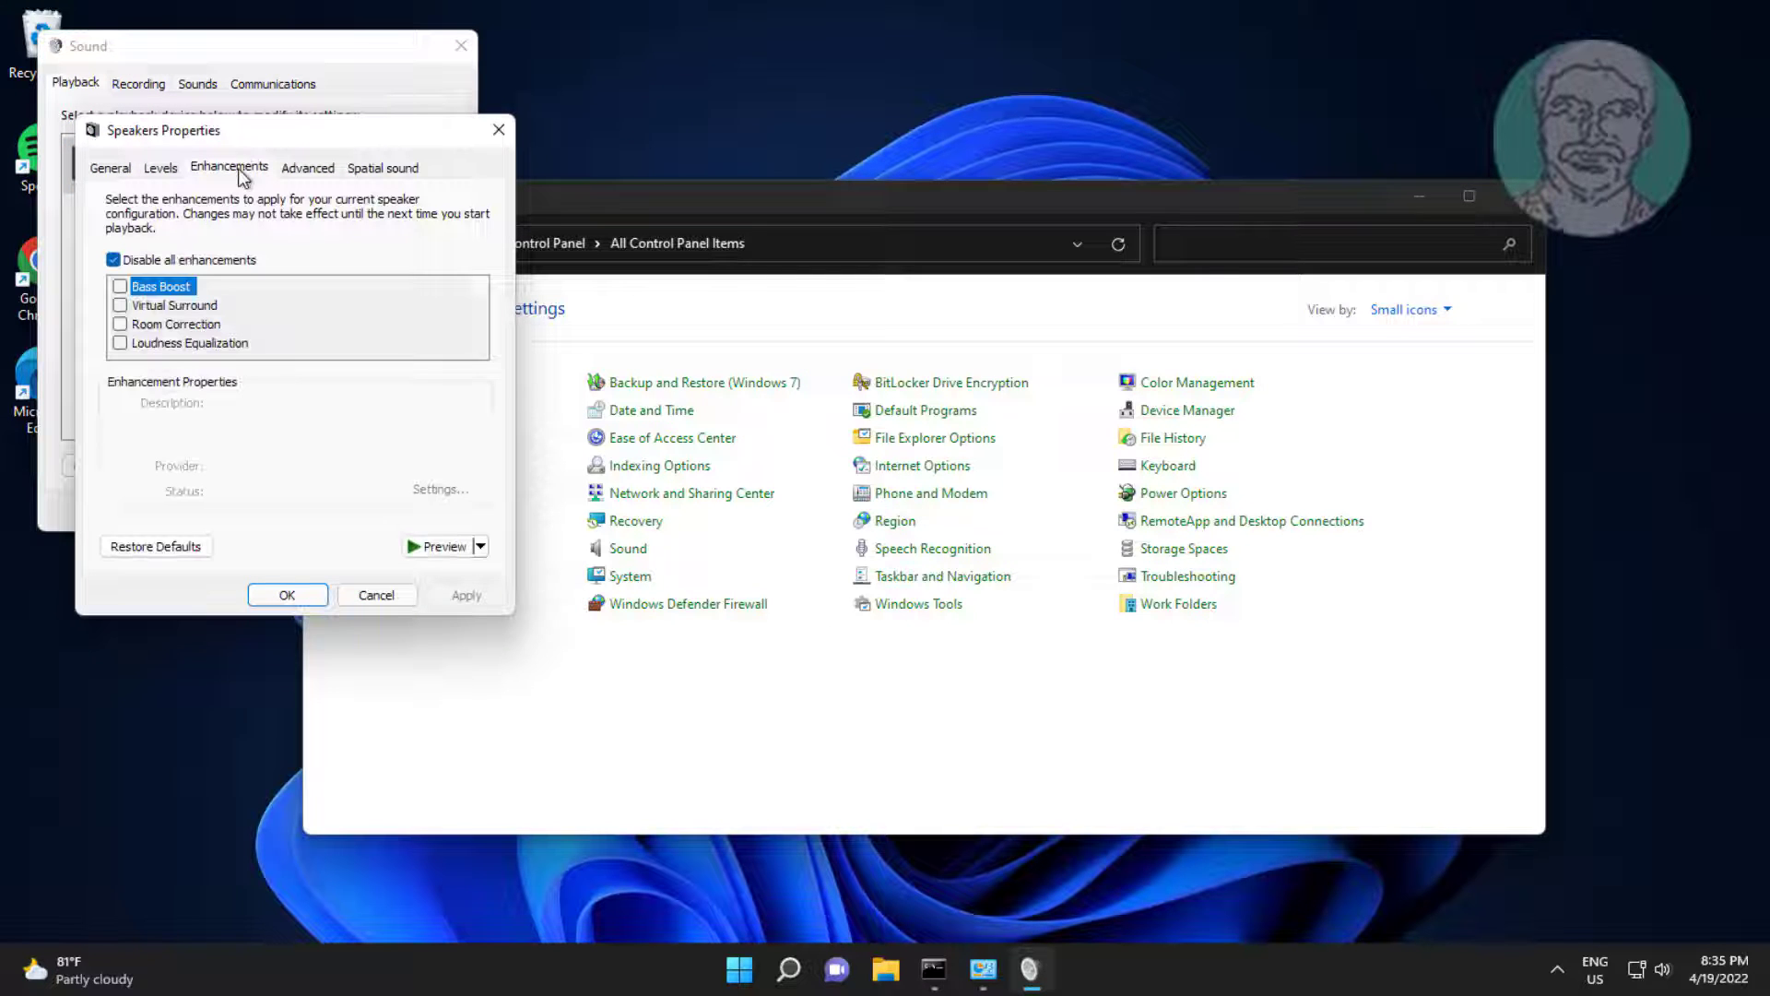
left_click(114, 262)
left_click(110, 262)
left_click(115, 261)
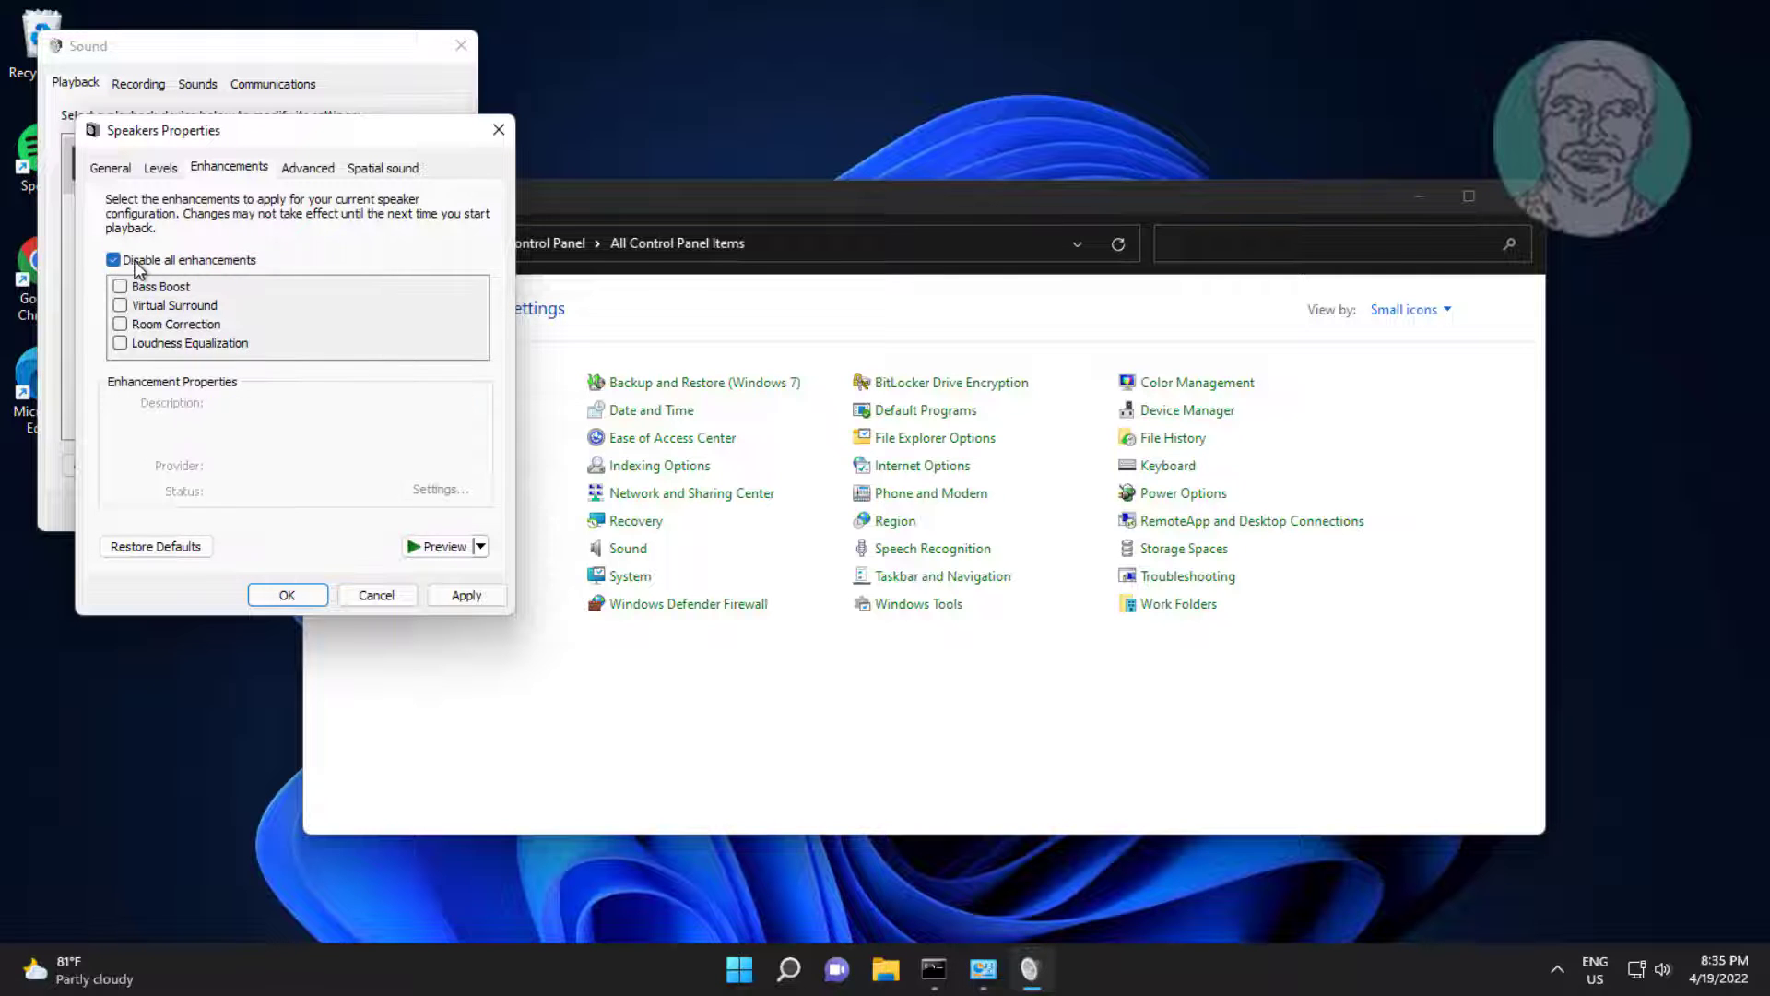
Step: Set the Speakers default format to 16 bit, 96000 Hz (Studio Quality) and test it
left_click(310, 169)
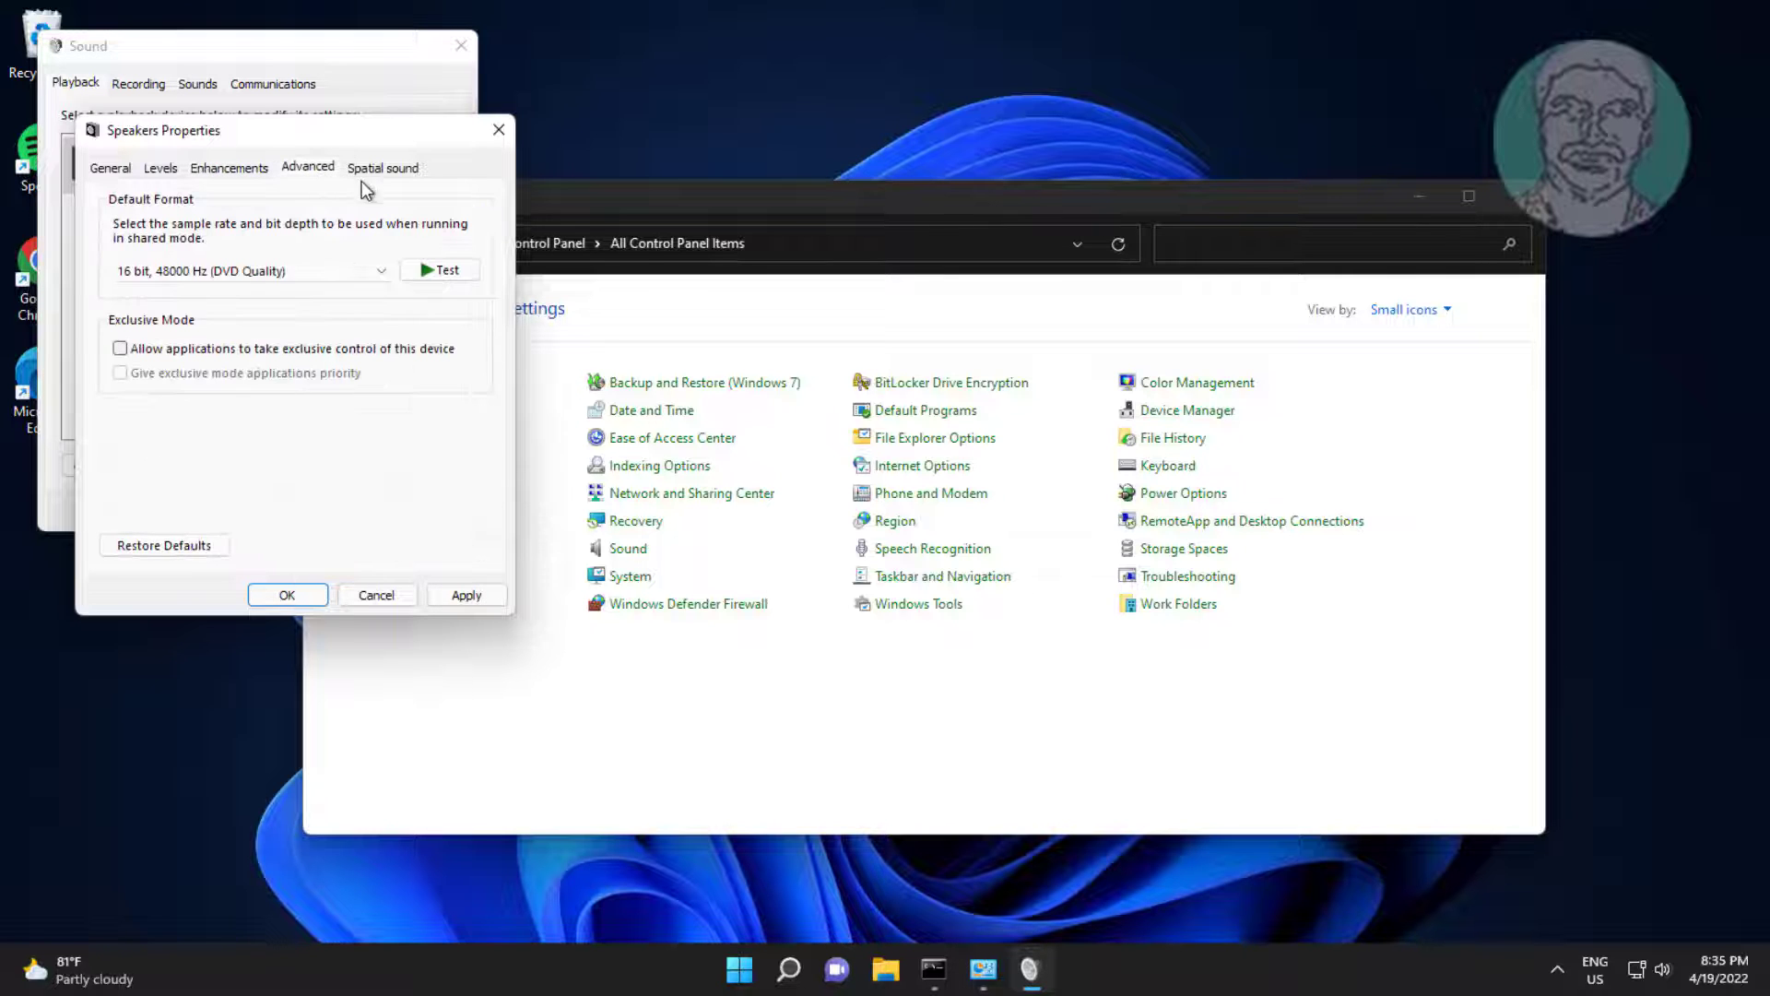
left_click(291, 273)
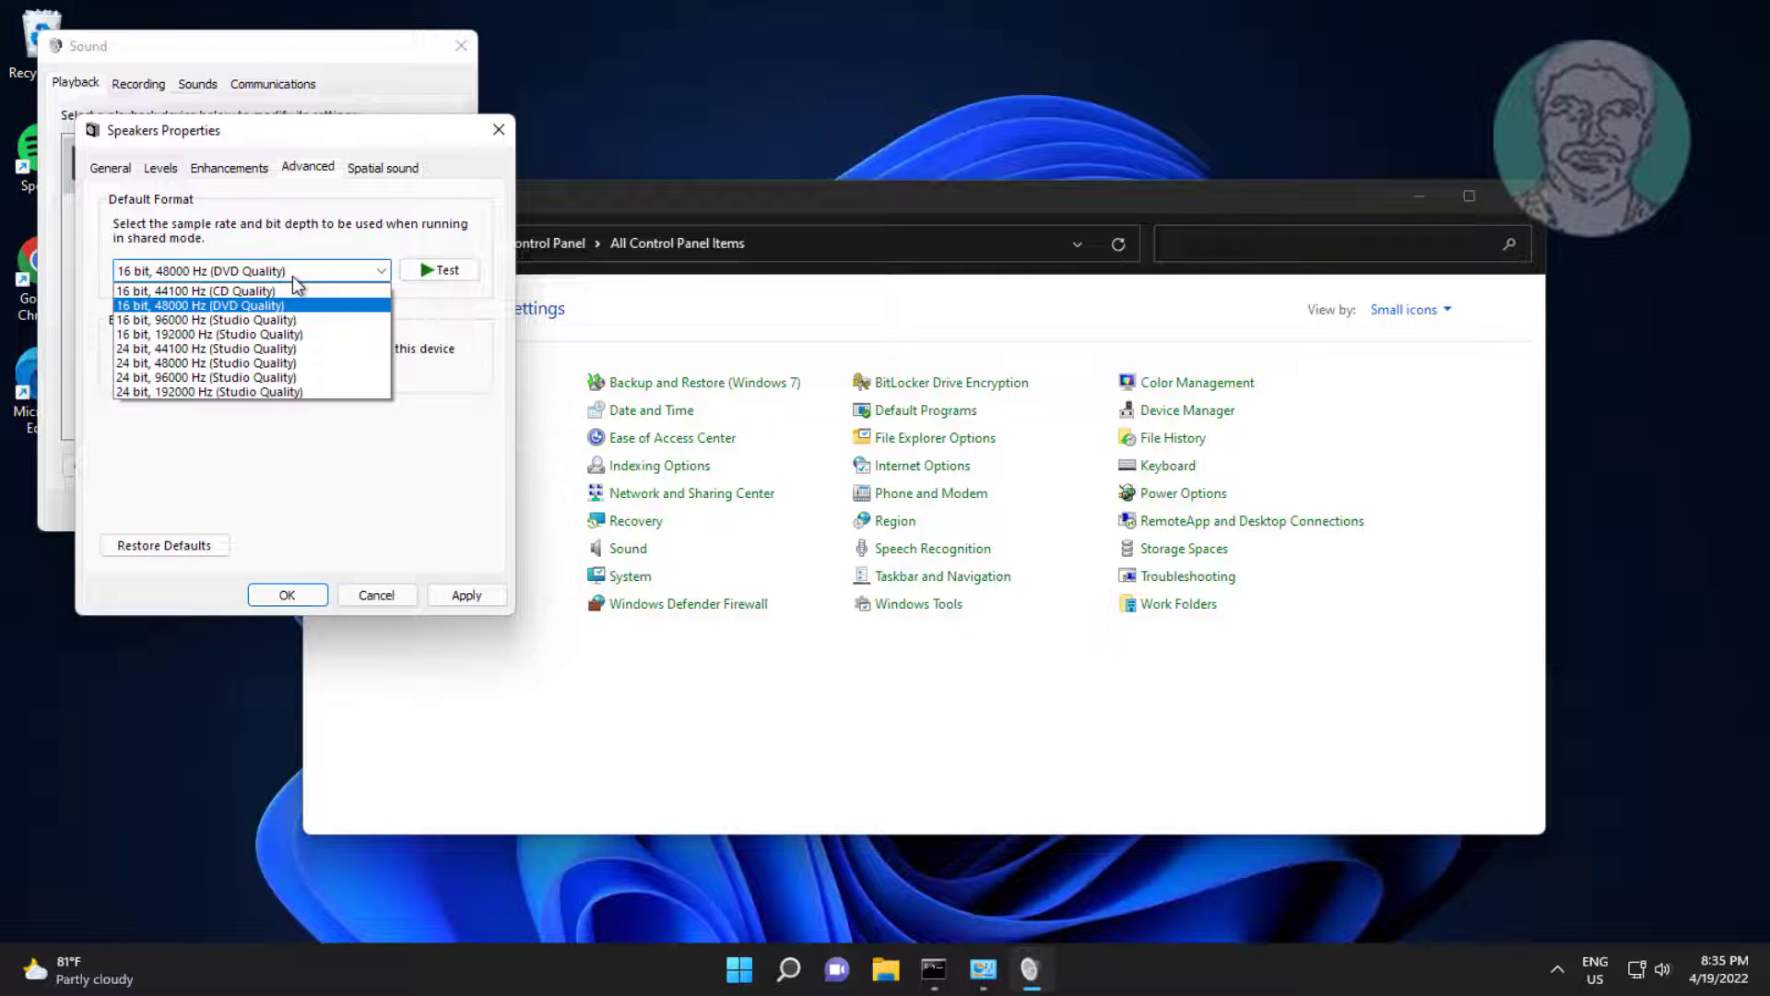
left_click(218, 320)
left_click(451, 274)
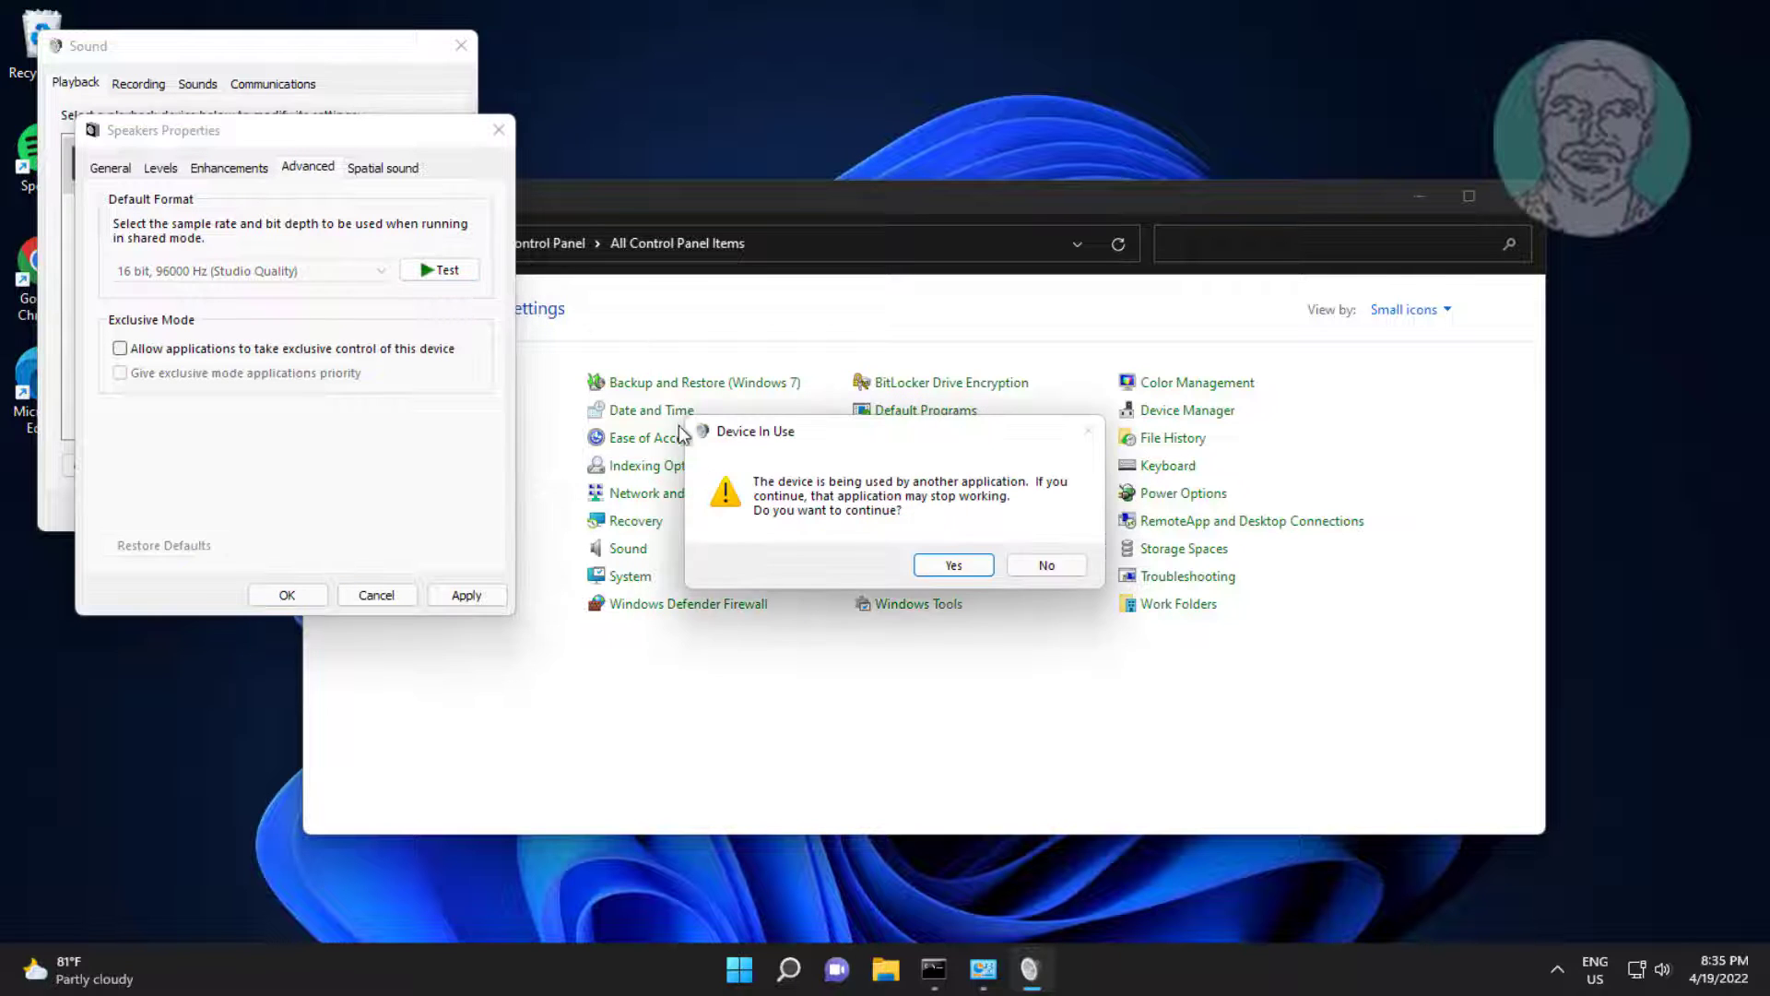
left_click(953, 564)
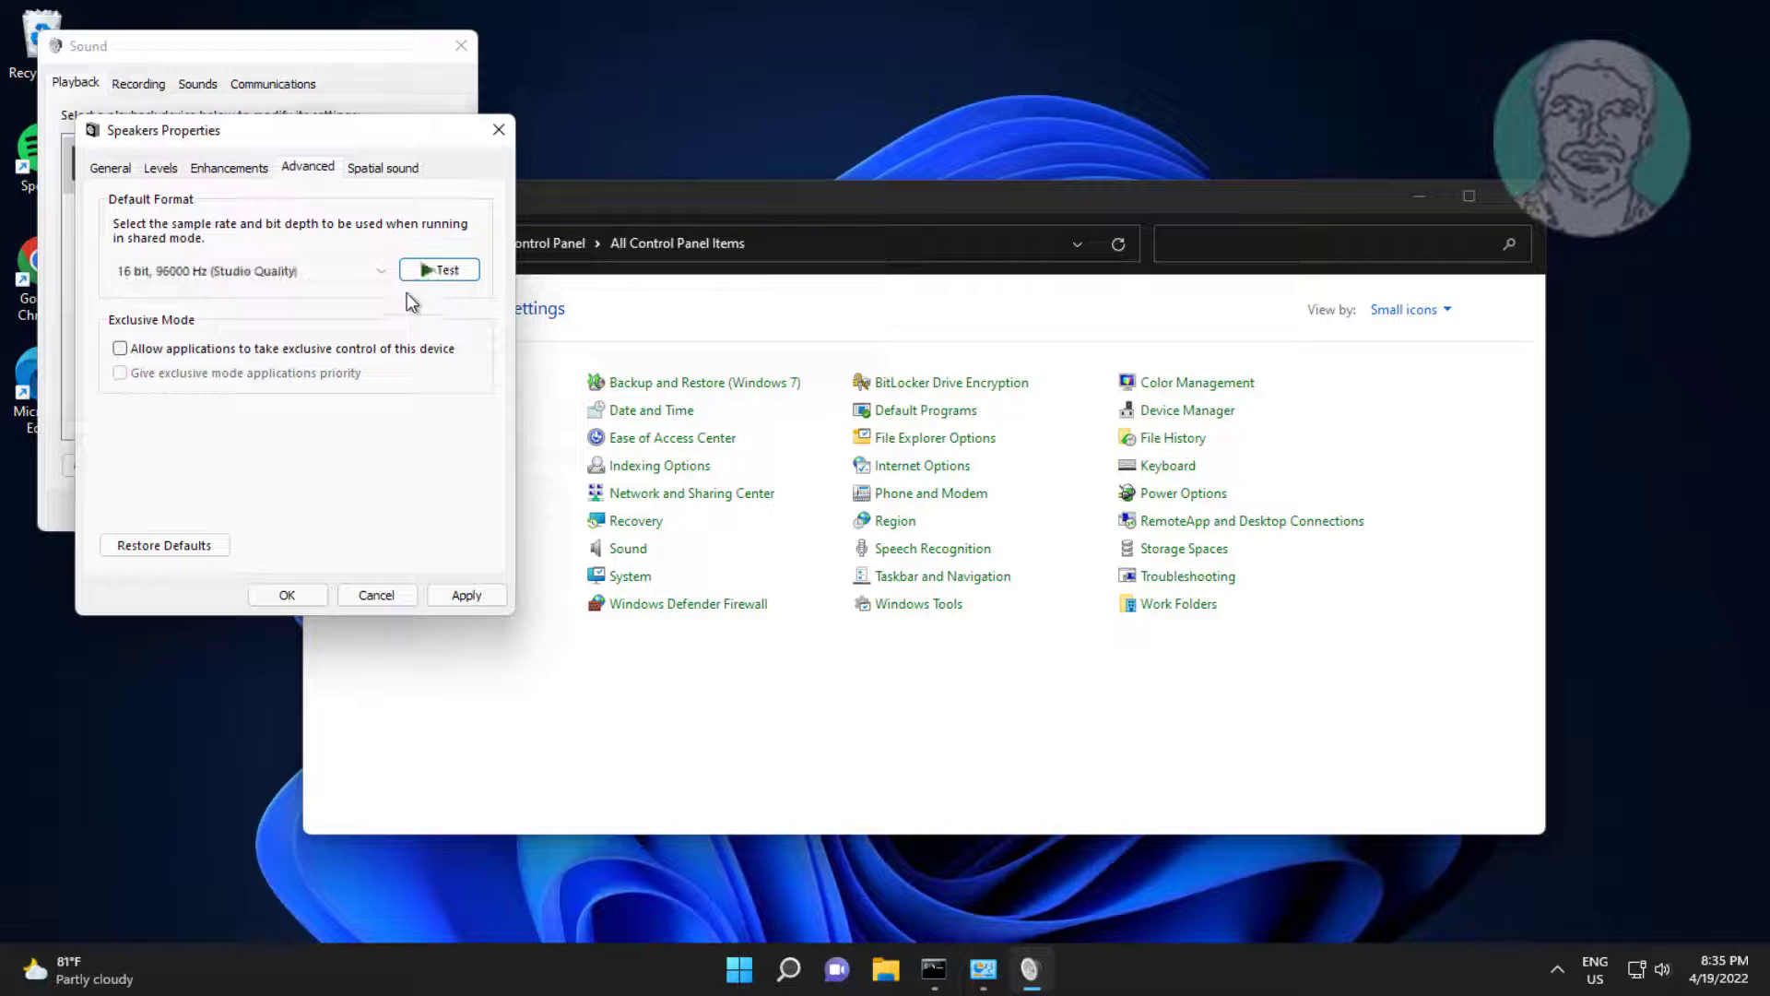
left_click(385, 271)
left_click(392, 273)
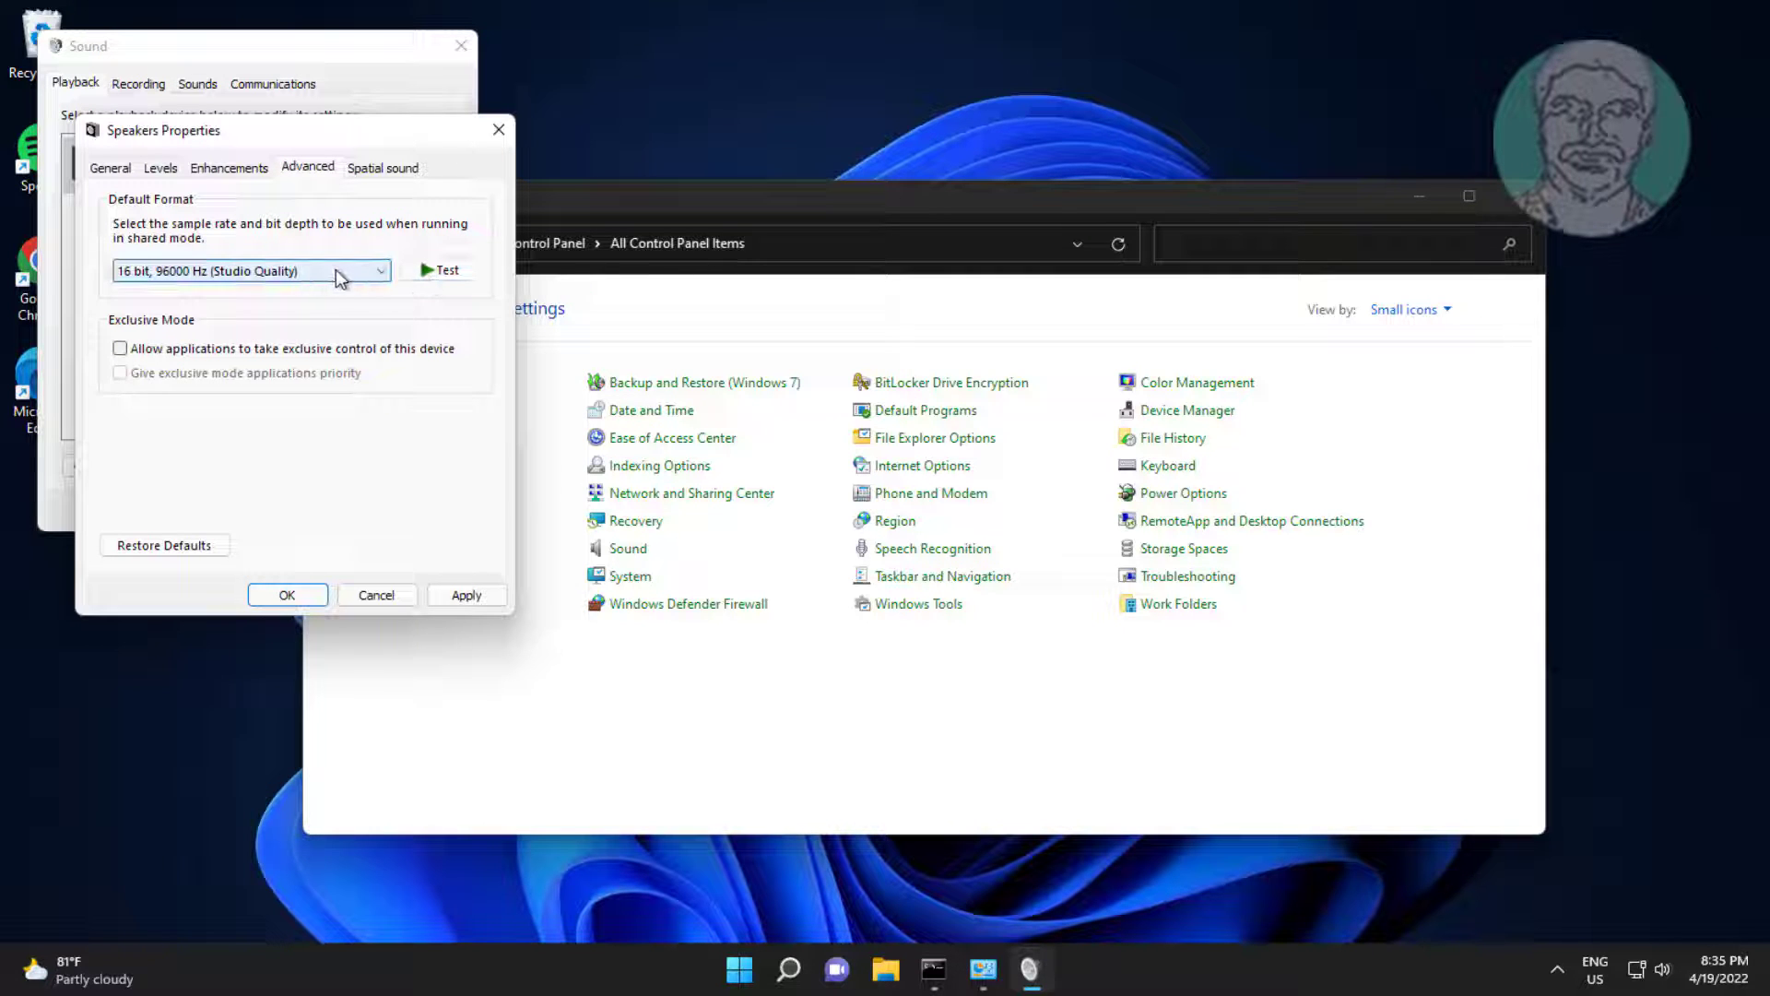
left_click(440, 270)
left_click(952, 564)
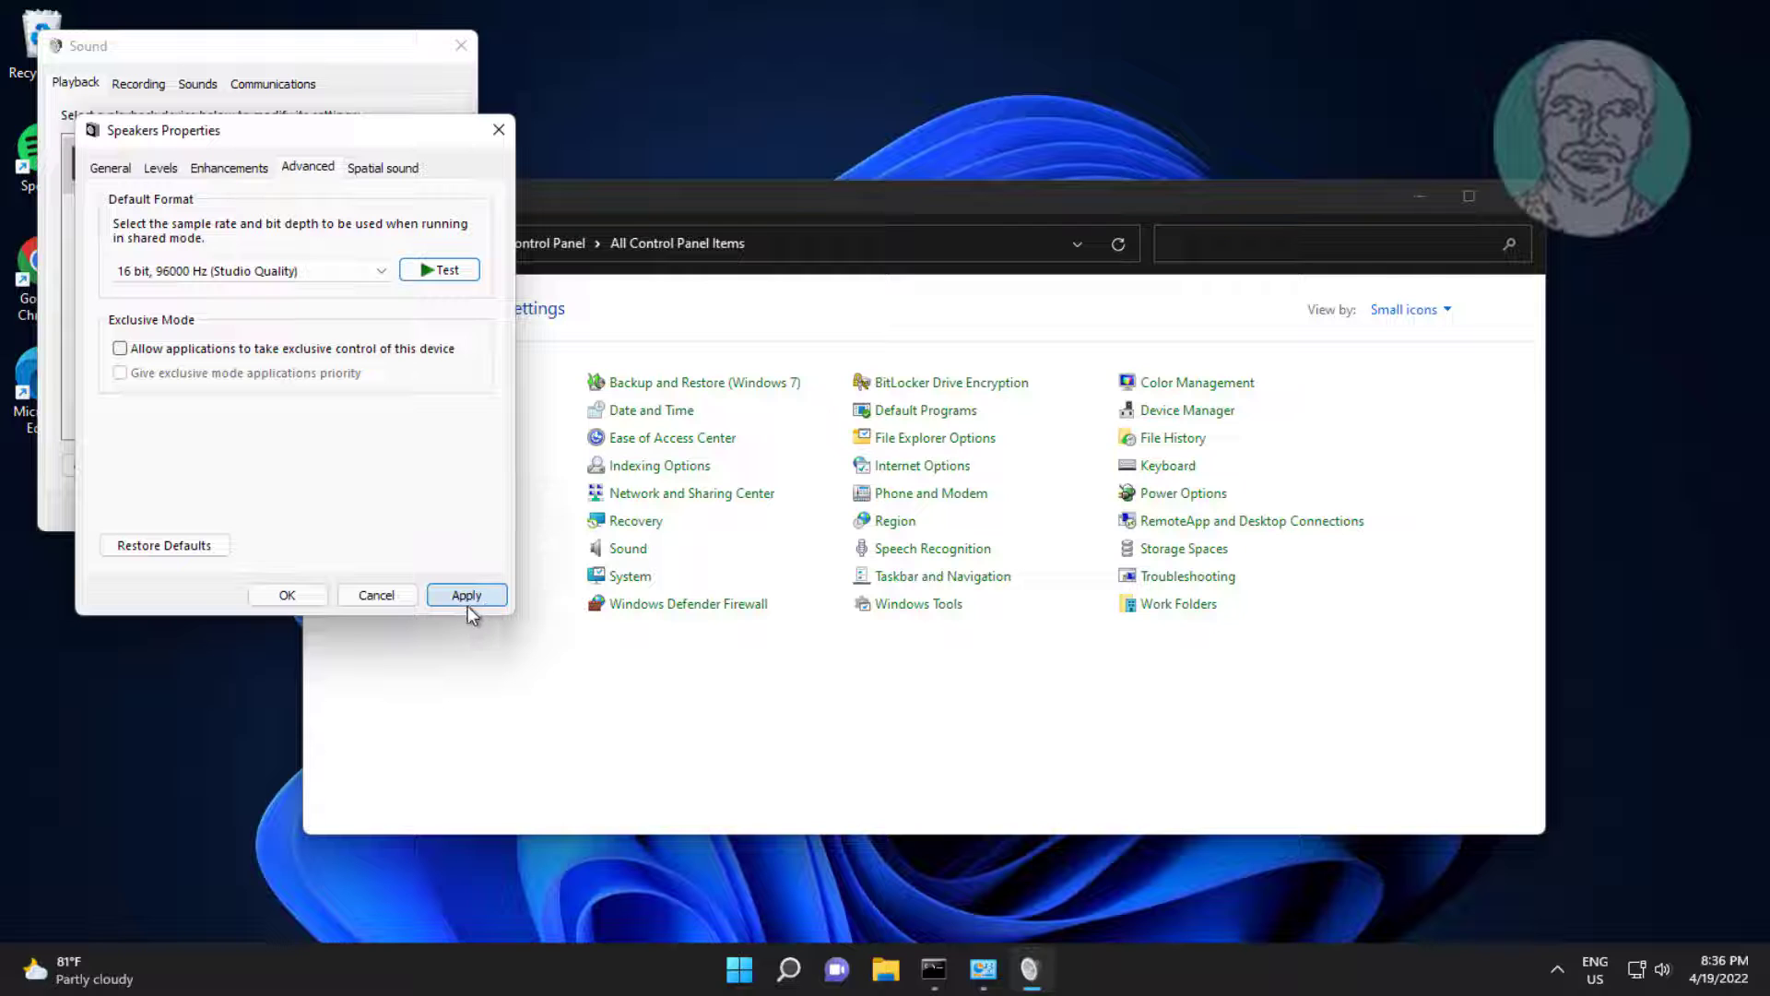
Step: Save the format and close Speakers properties, the Sound dialog and Control Panel
left_click(313, 594)
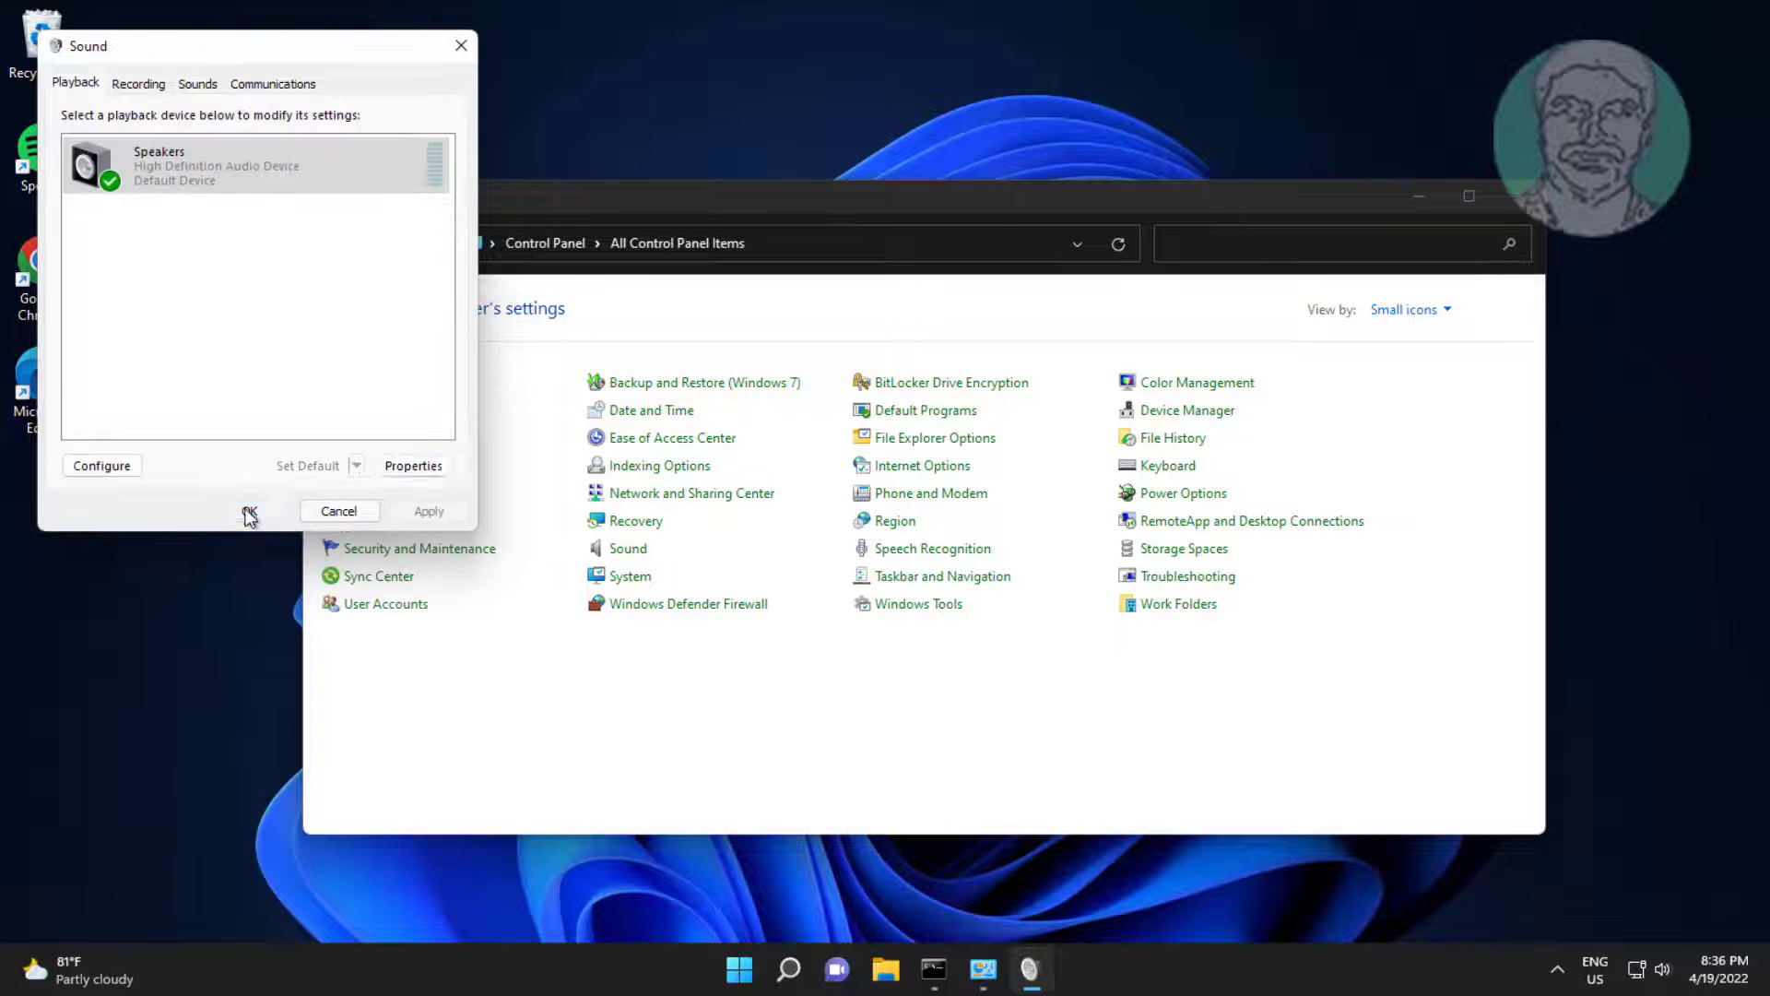
left_click(248, 509)
left_click(1506, 195)
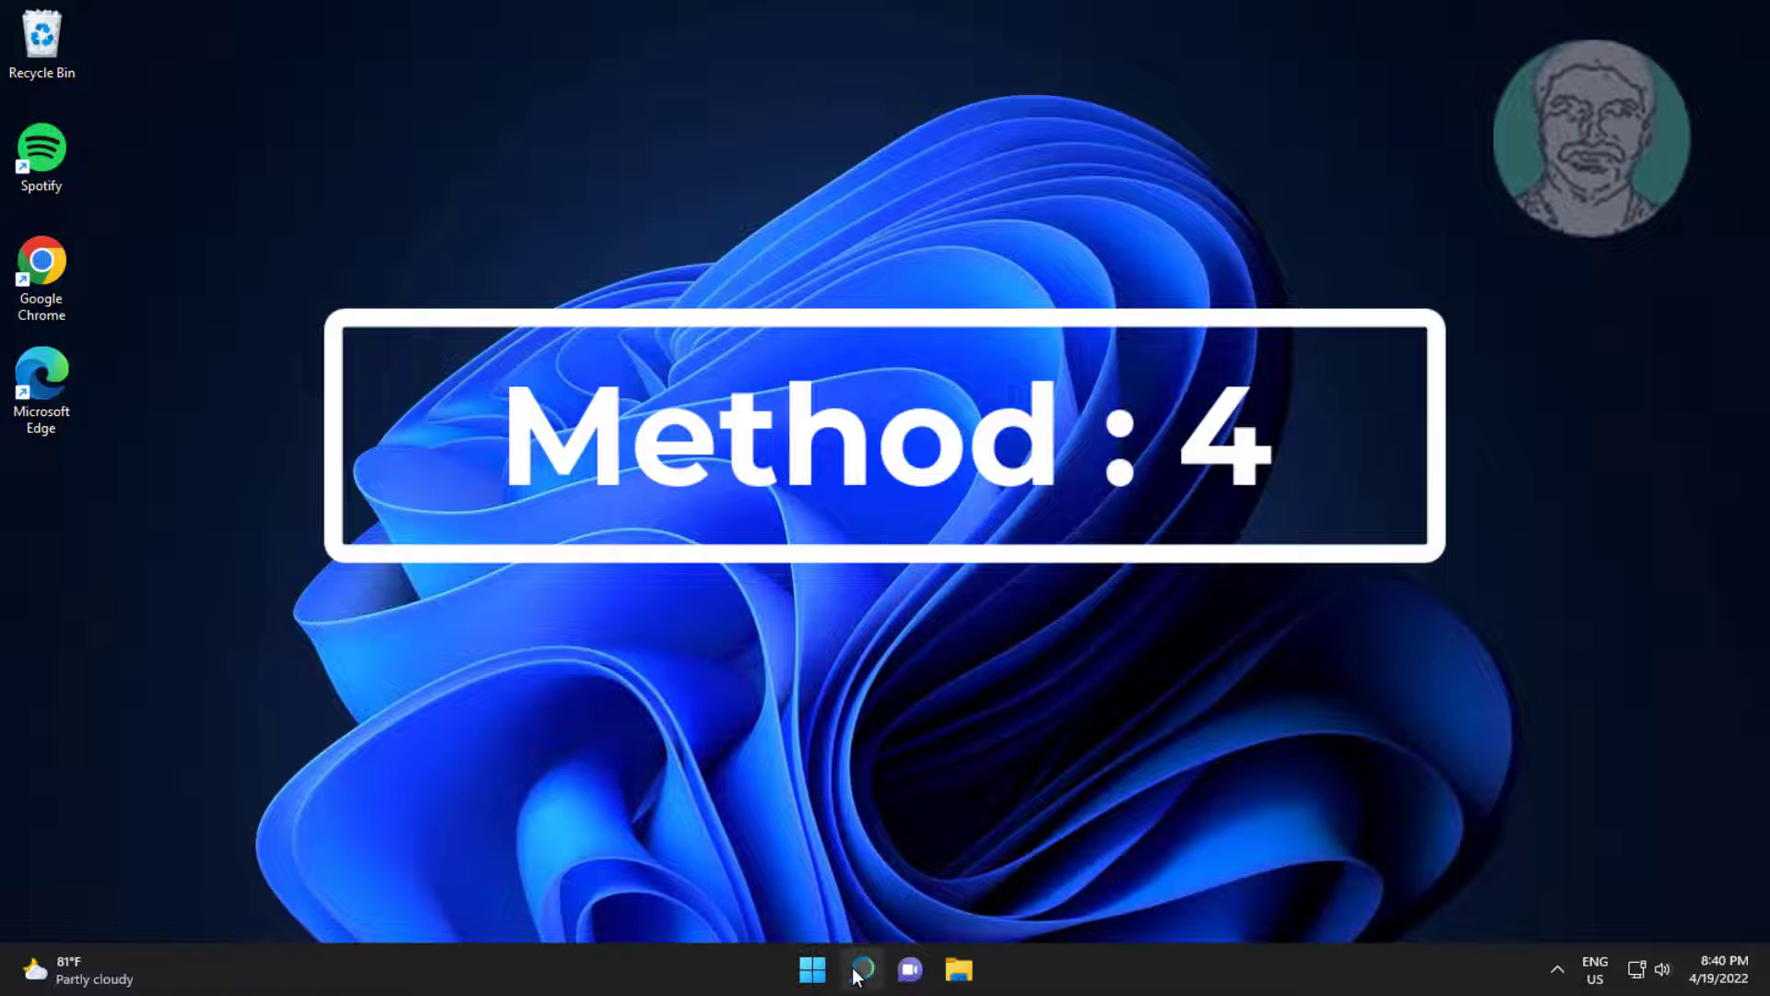
Step: Open Device Manager by searching 'device manager'
left_click(858, 973)
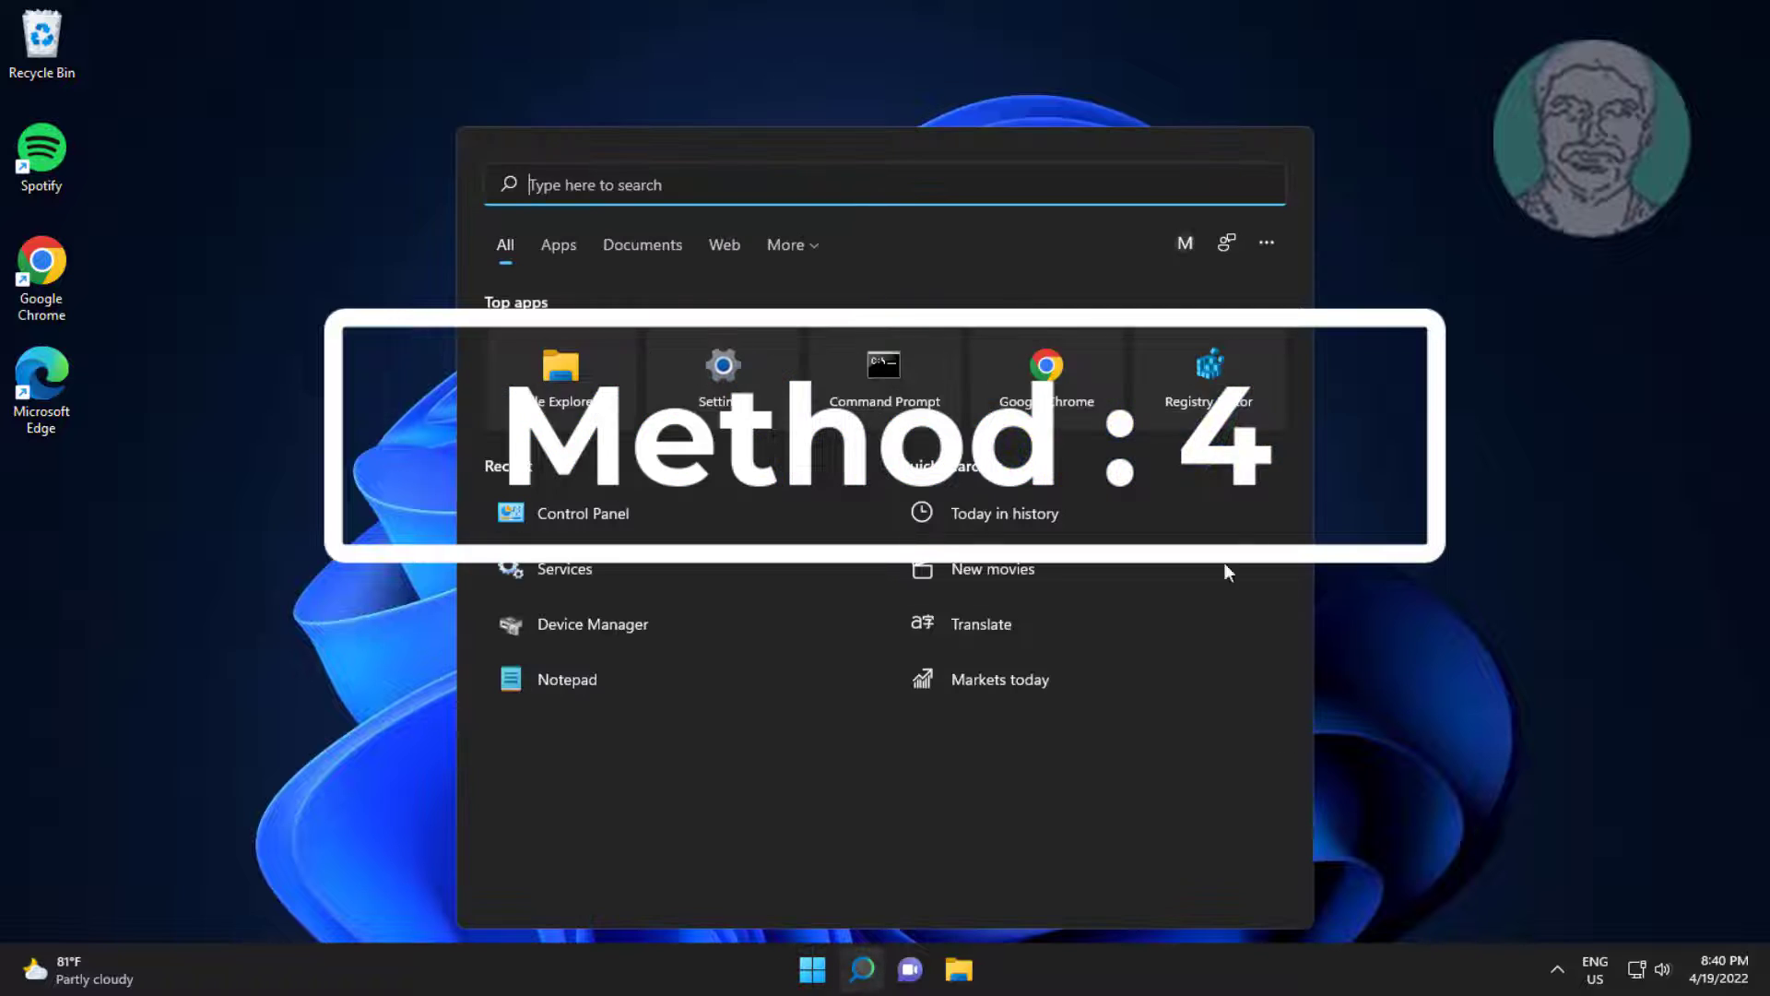
type("device manager")
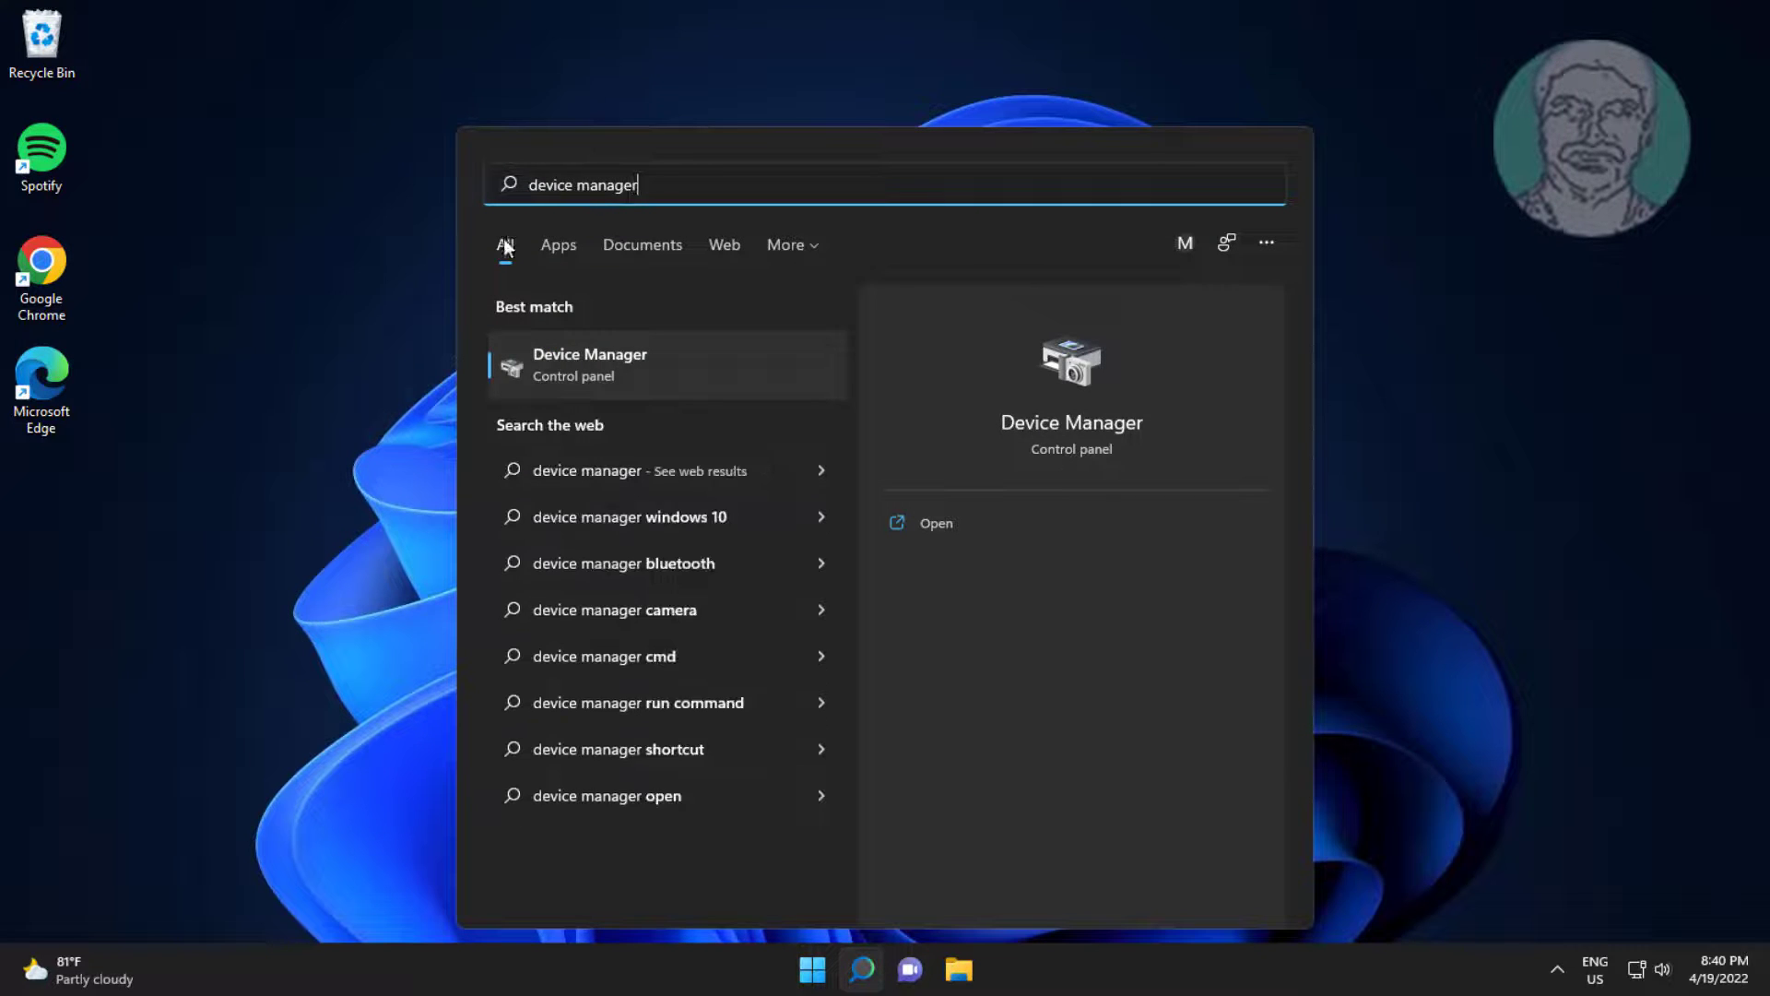
left_click(623, 363)
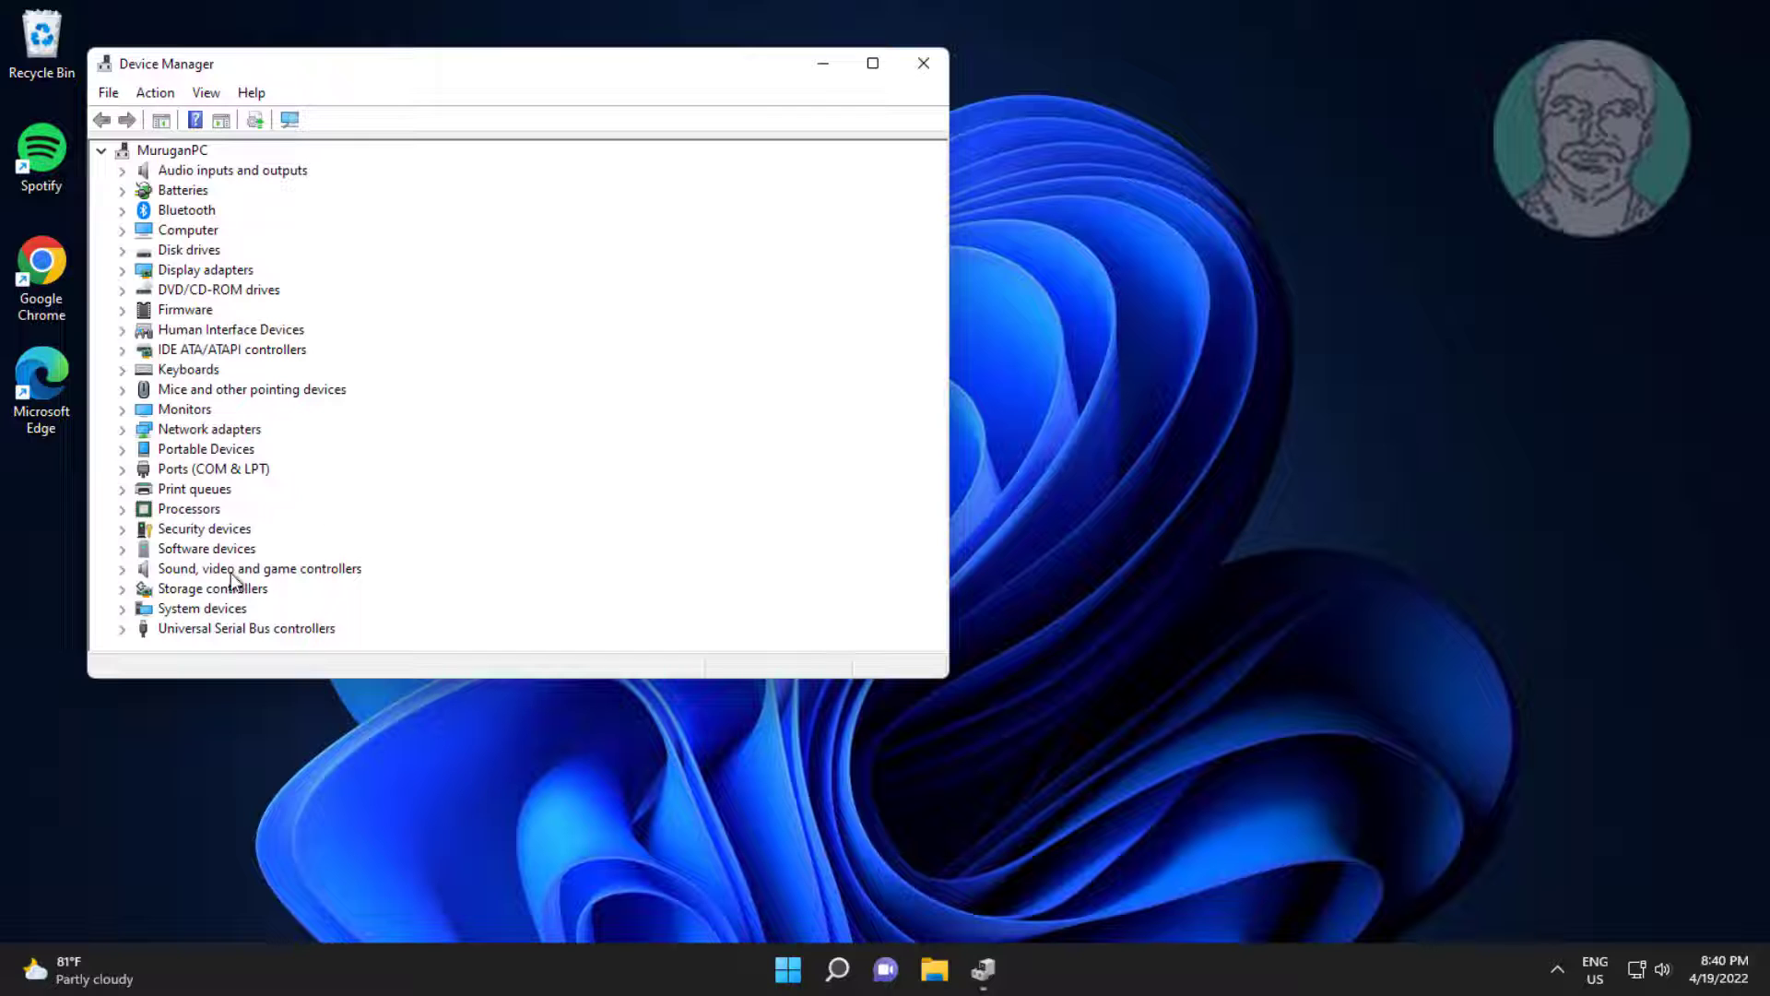
Step: Update the High Definition Audio Device driver, searching automatically for drivers
left_click(276, 568)
left_click(122, 569)
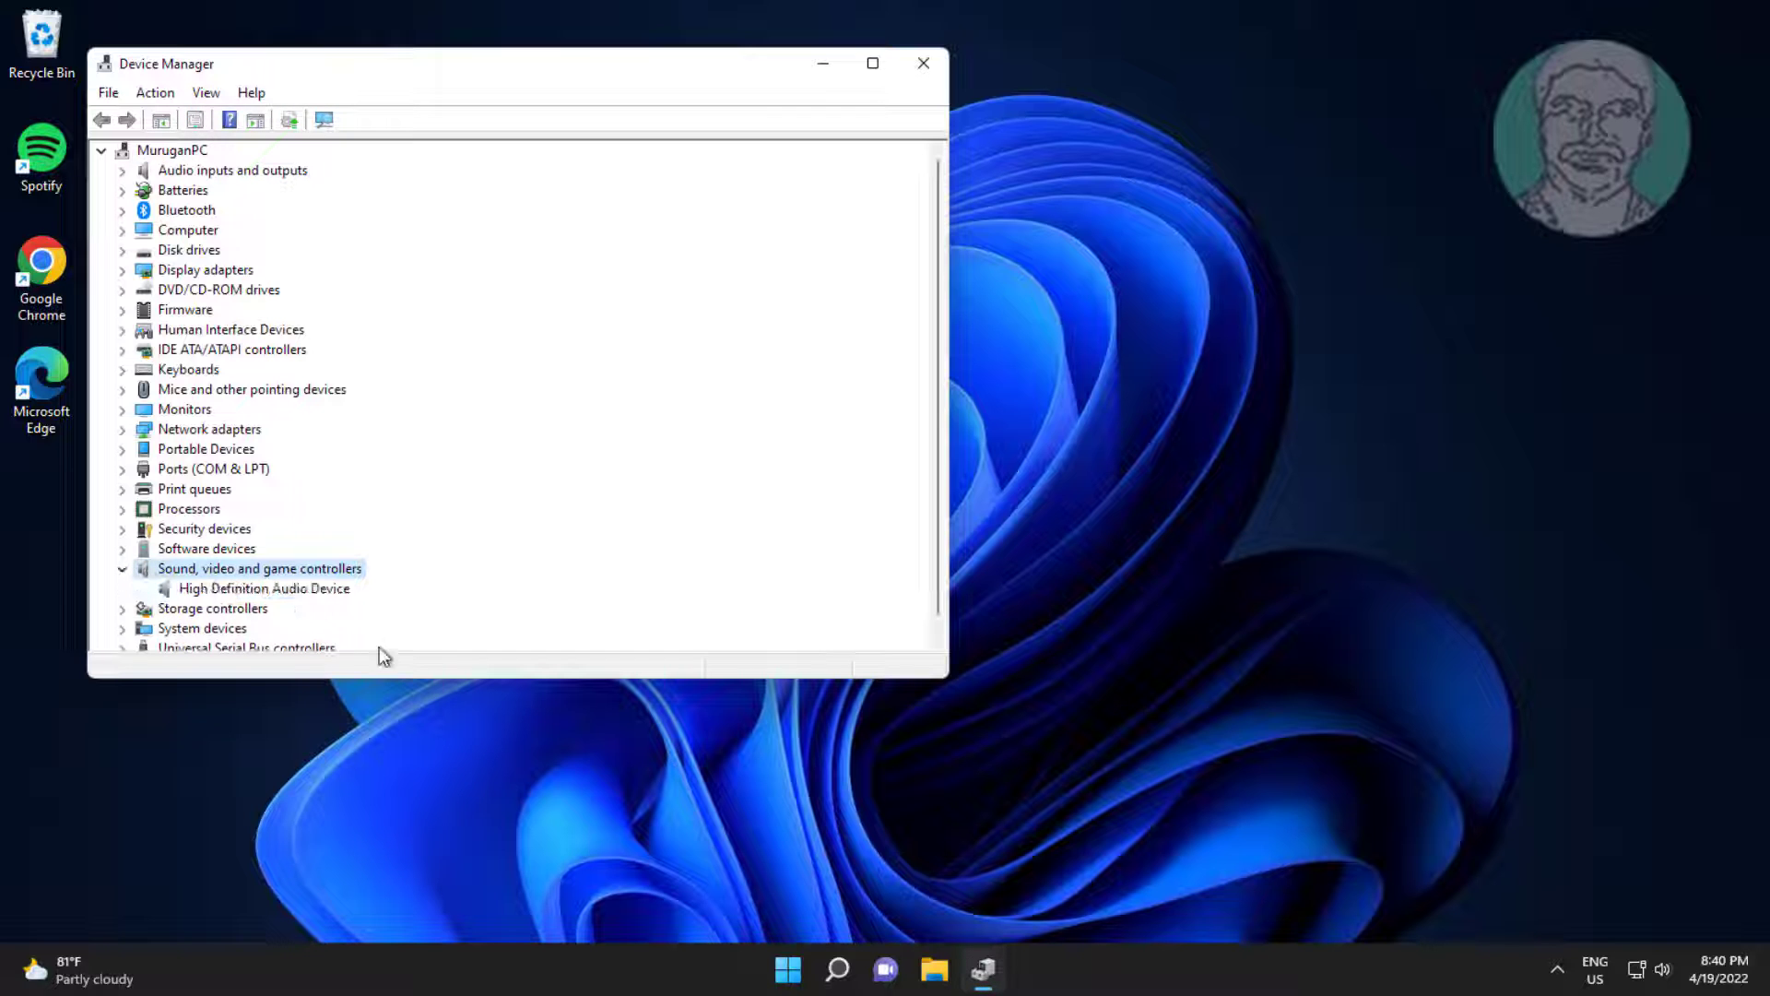
left_click(315, 587)
right_click(315, 585)
left_click(440, 607)
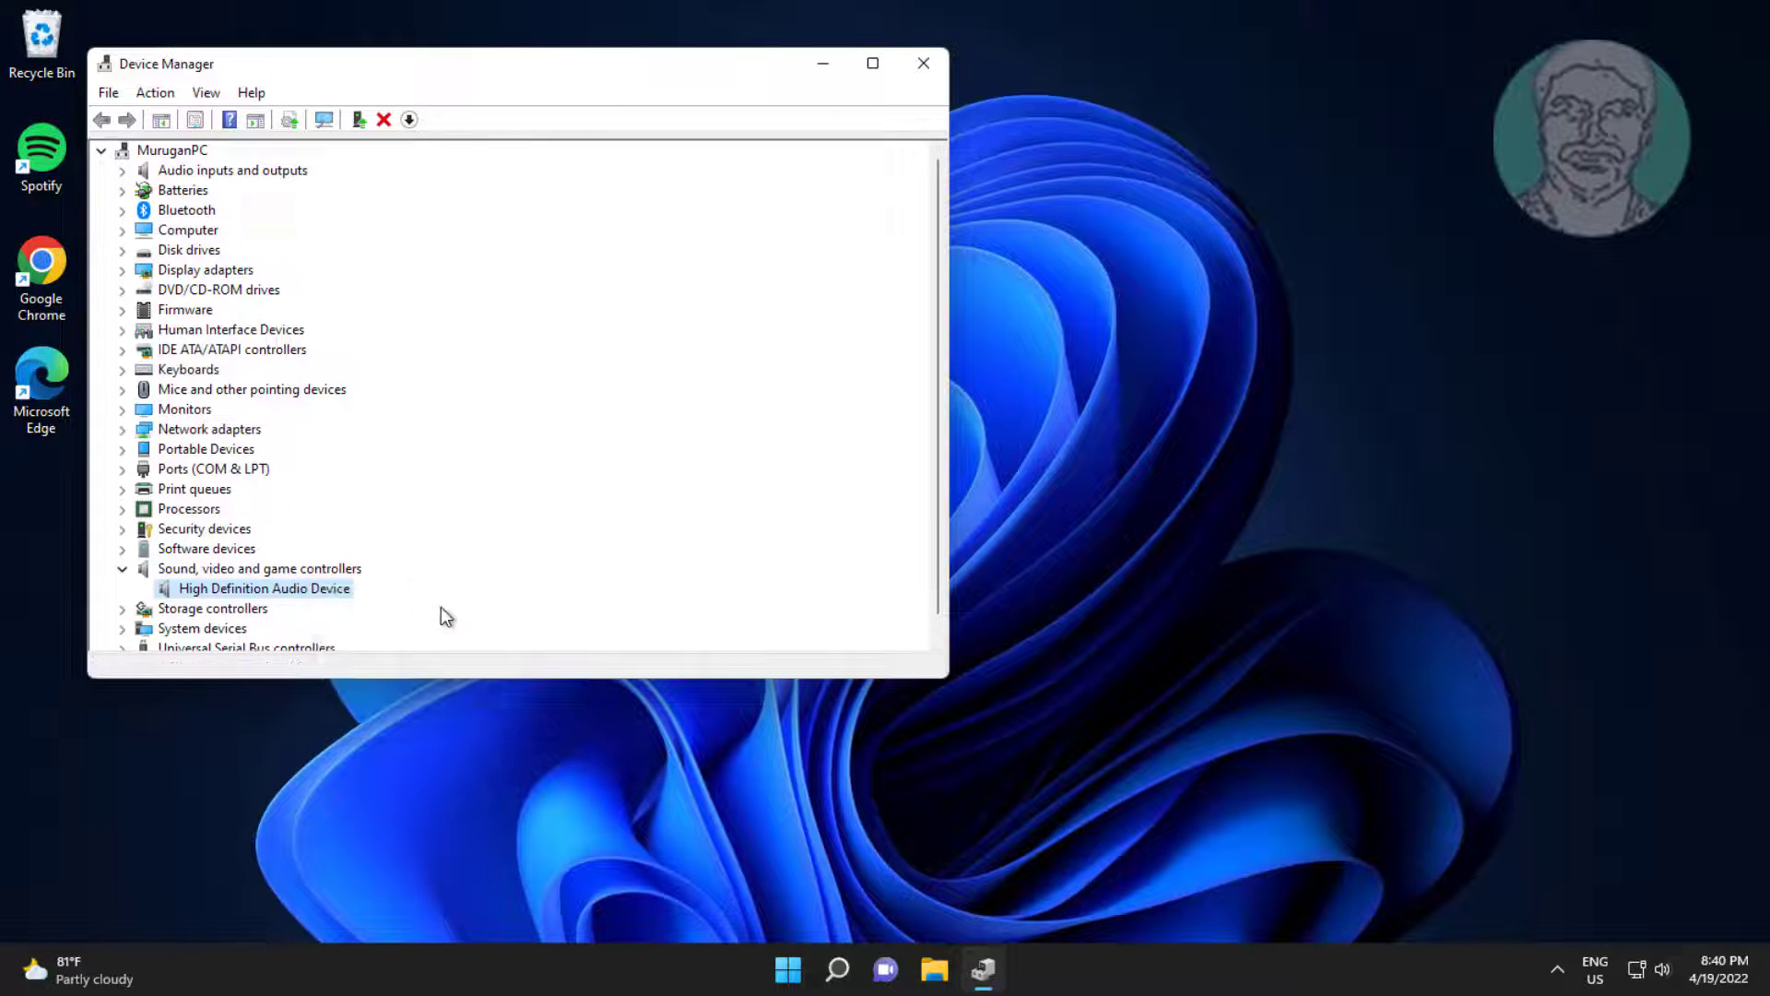
left_click(516, 357)
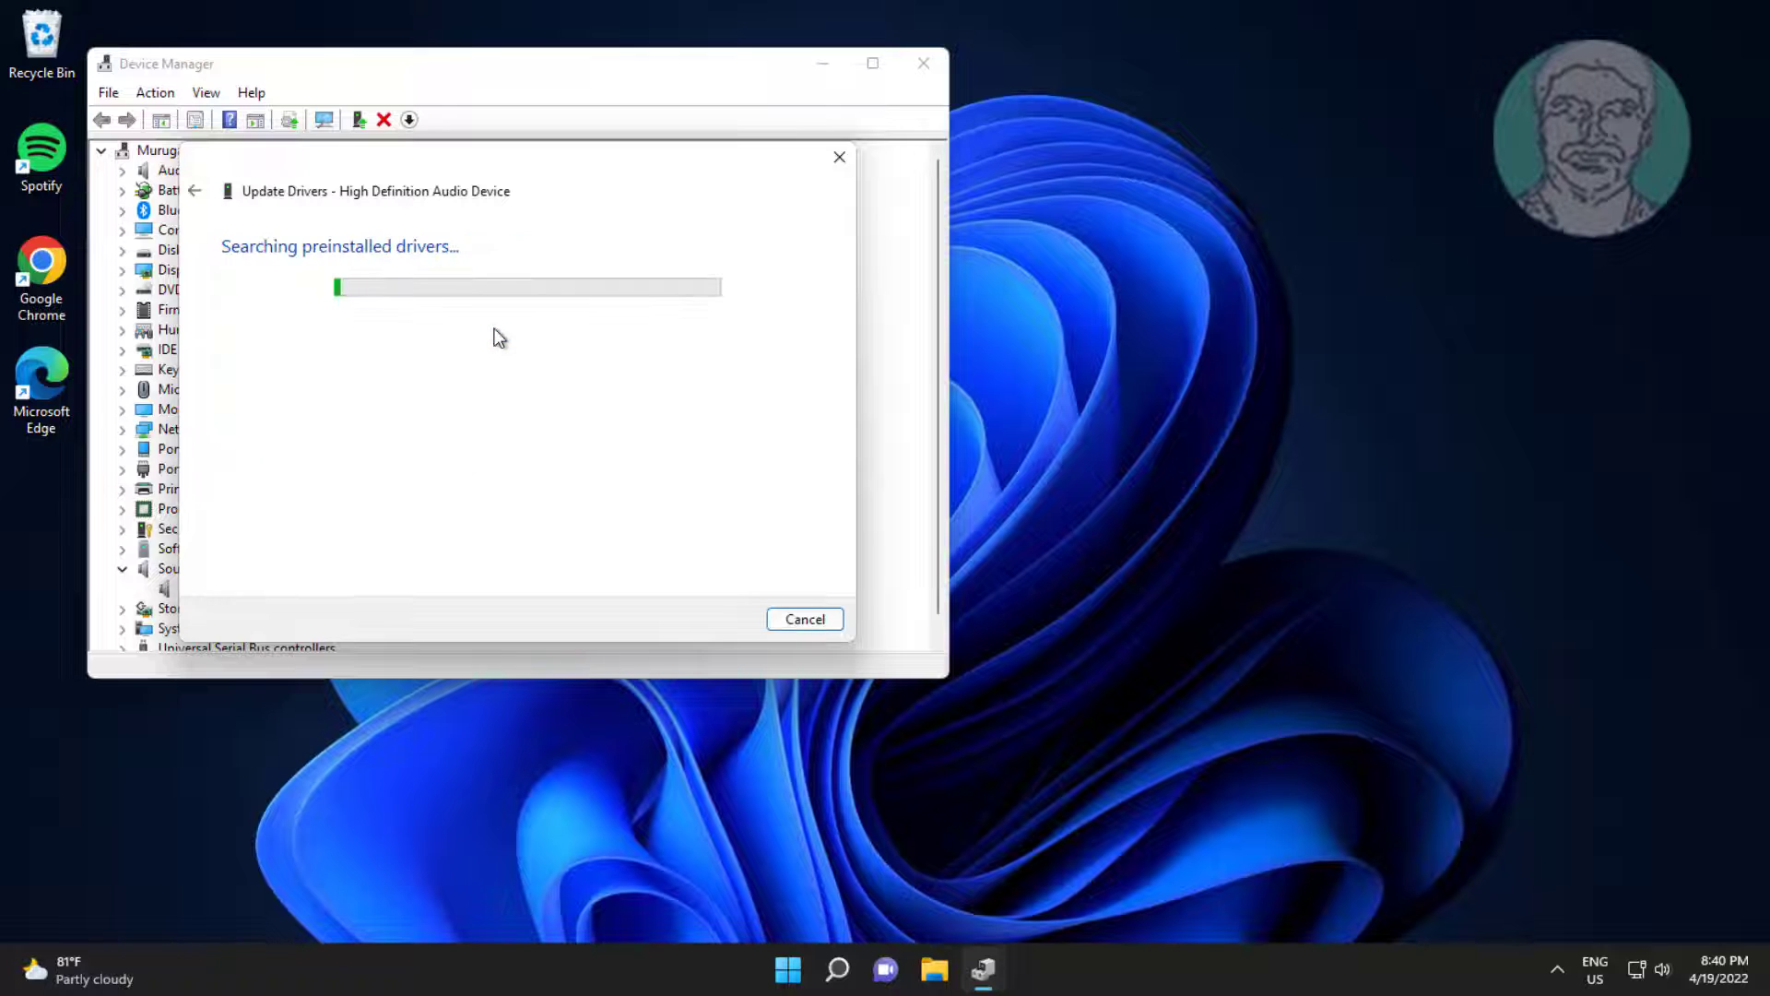
Step: Resume the paused Windows updates via the driver search link, then close Settings and Device Manager
left_click(480, 508)
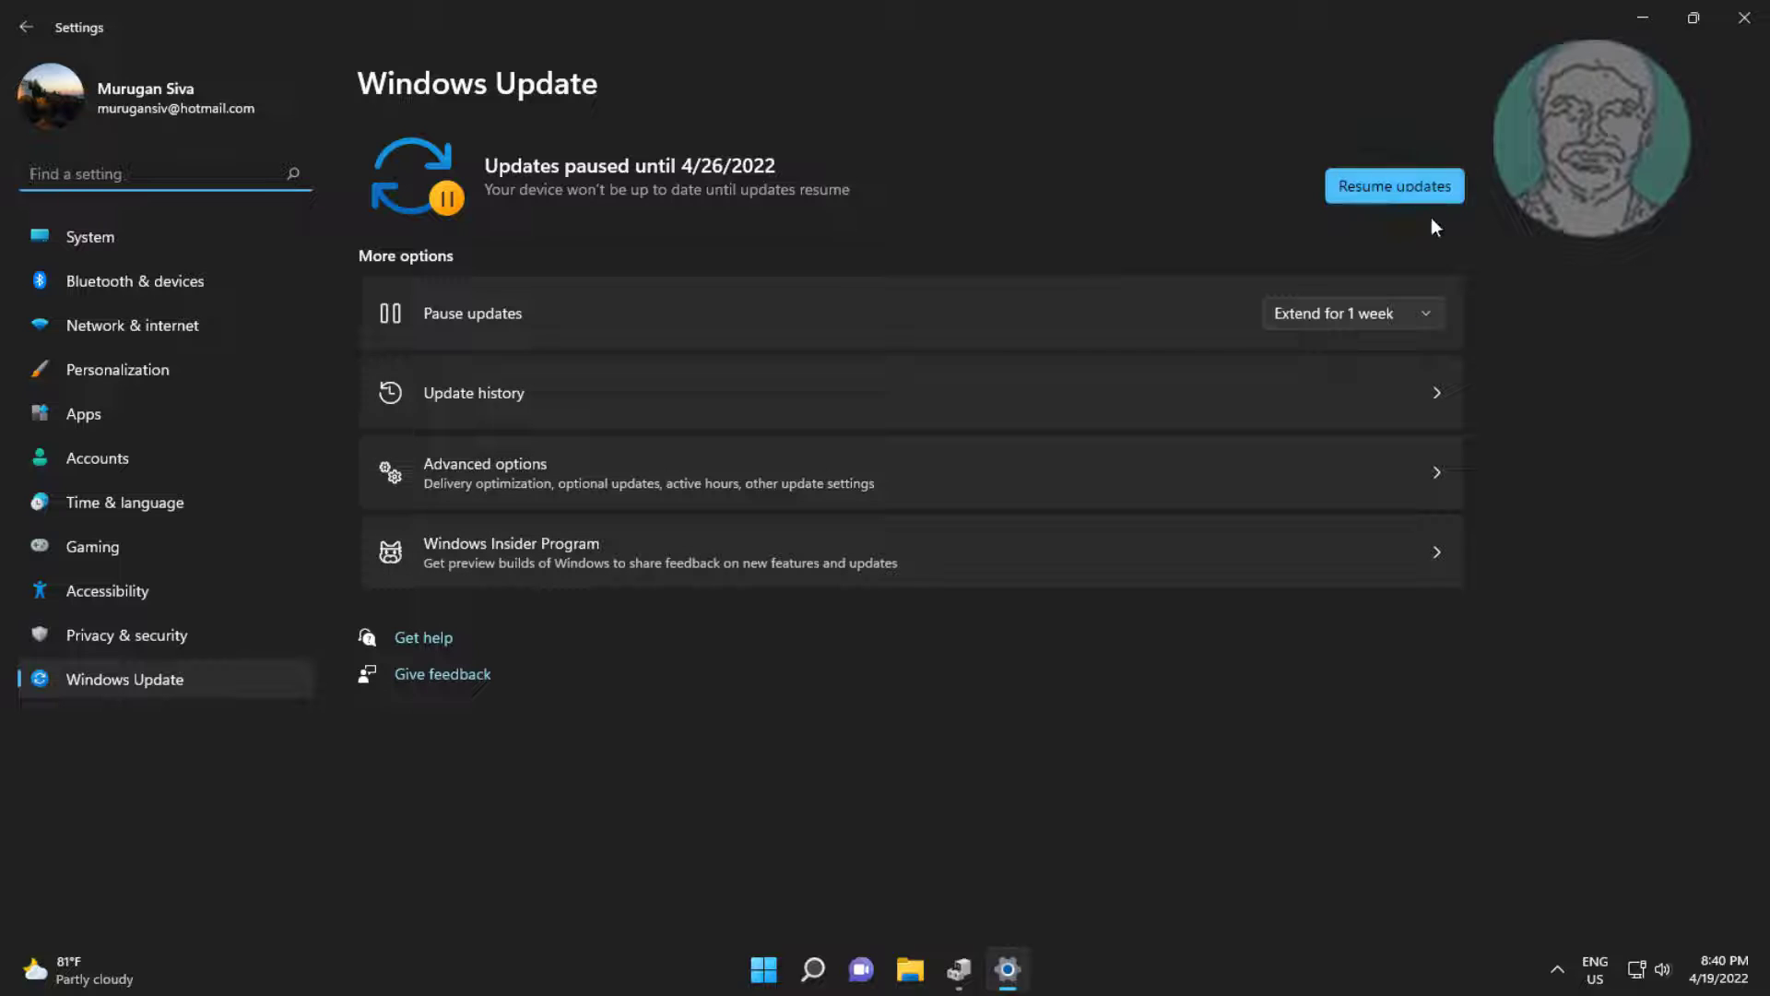
left_click(1447, 192)
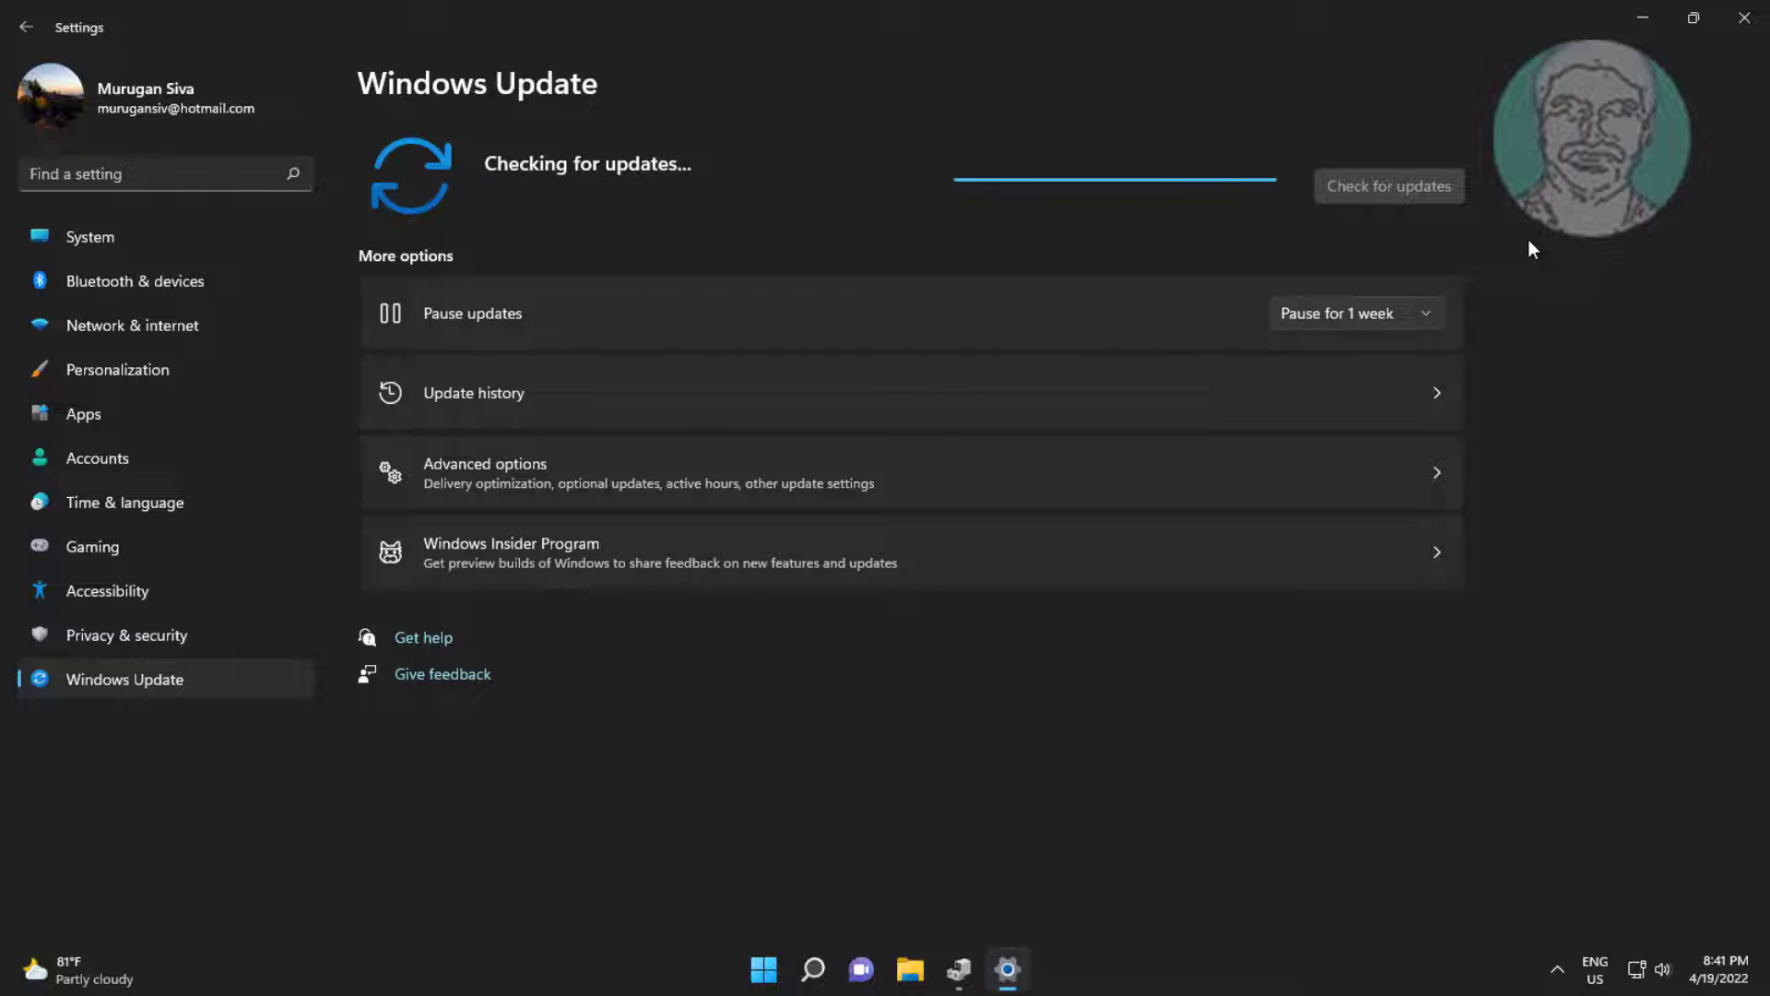
left_click(1744, 18)
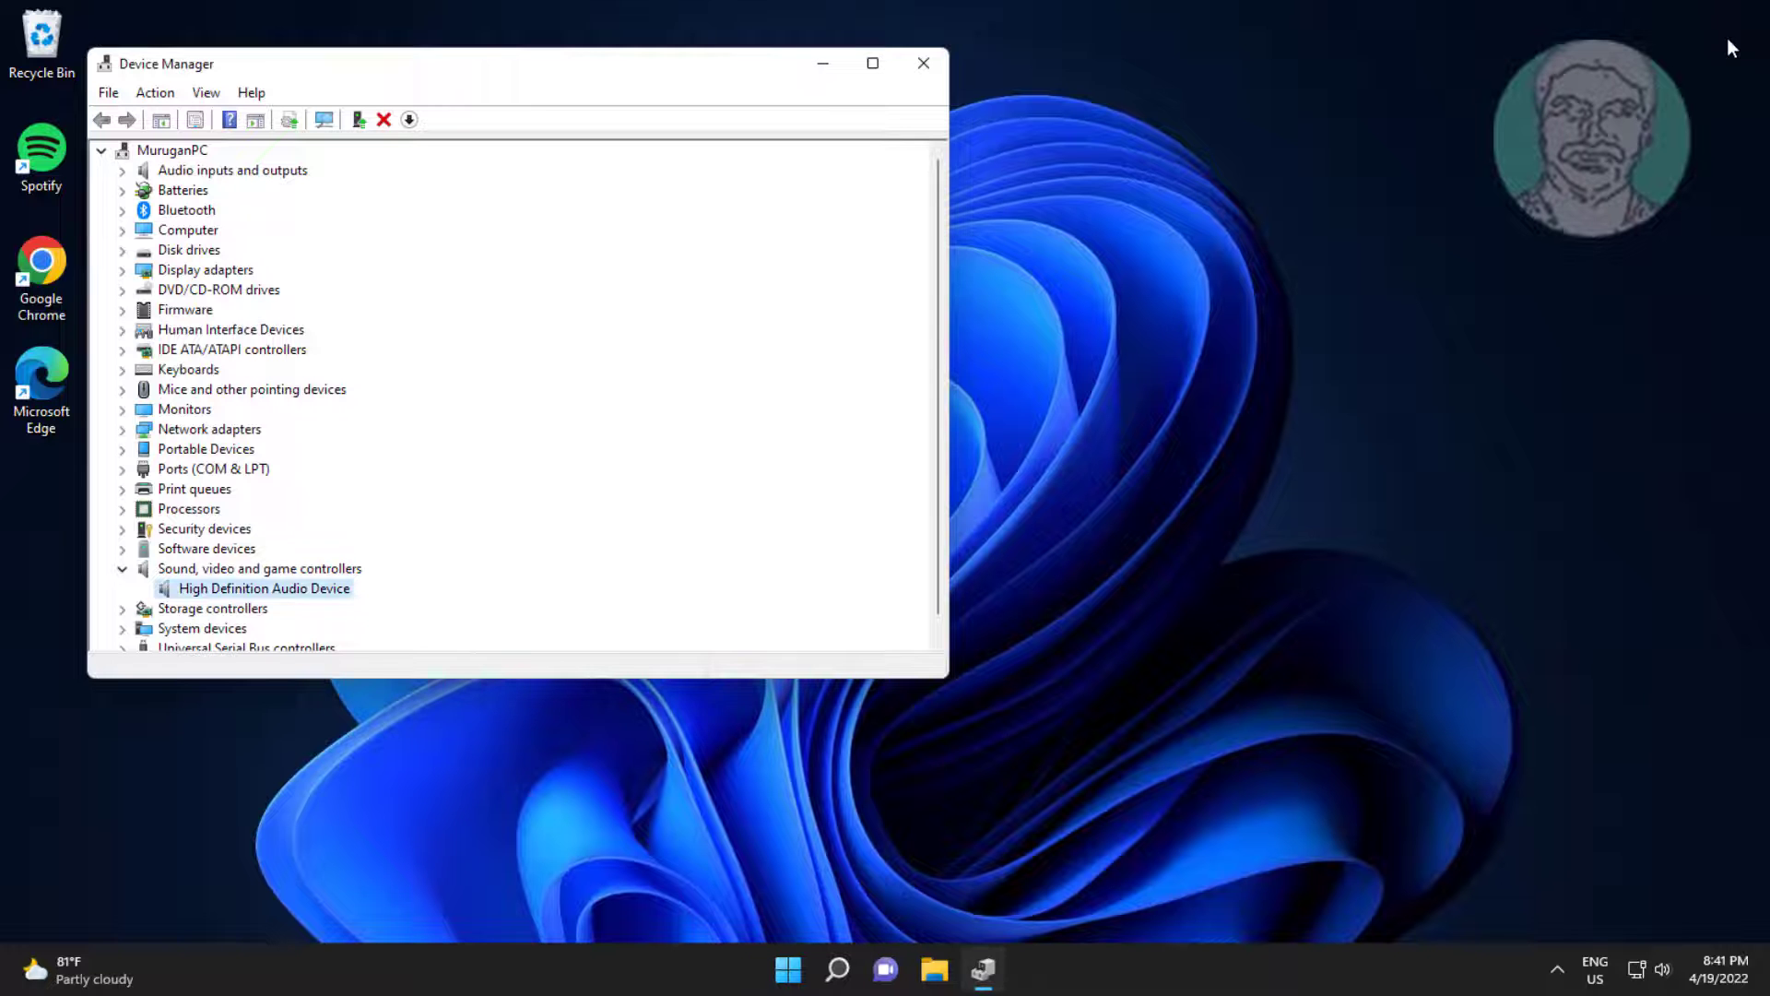
left_click(924, 64)
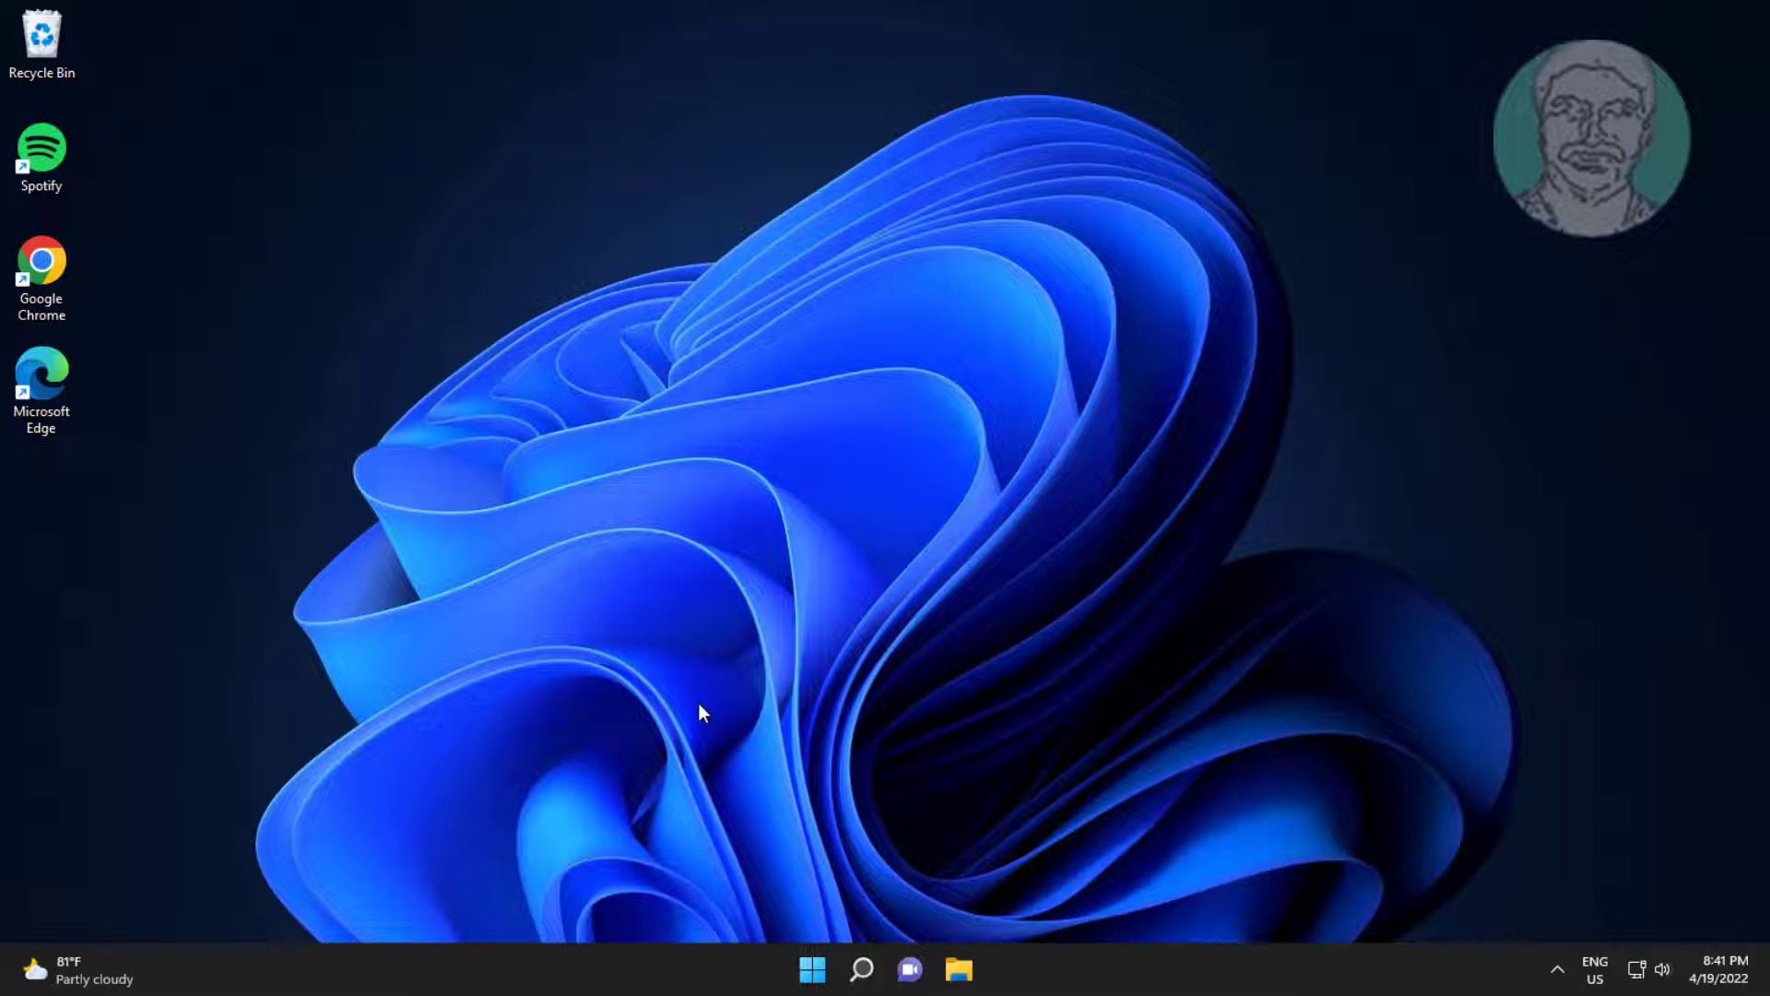
Step: Open Device Manager from search and select High Definition Audio Device under Sound, video and game controllers
left_click(864, 964)
type("d")
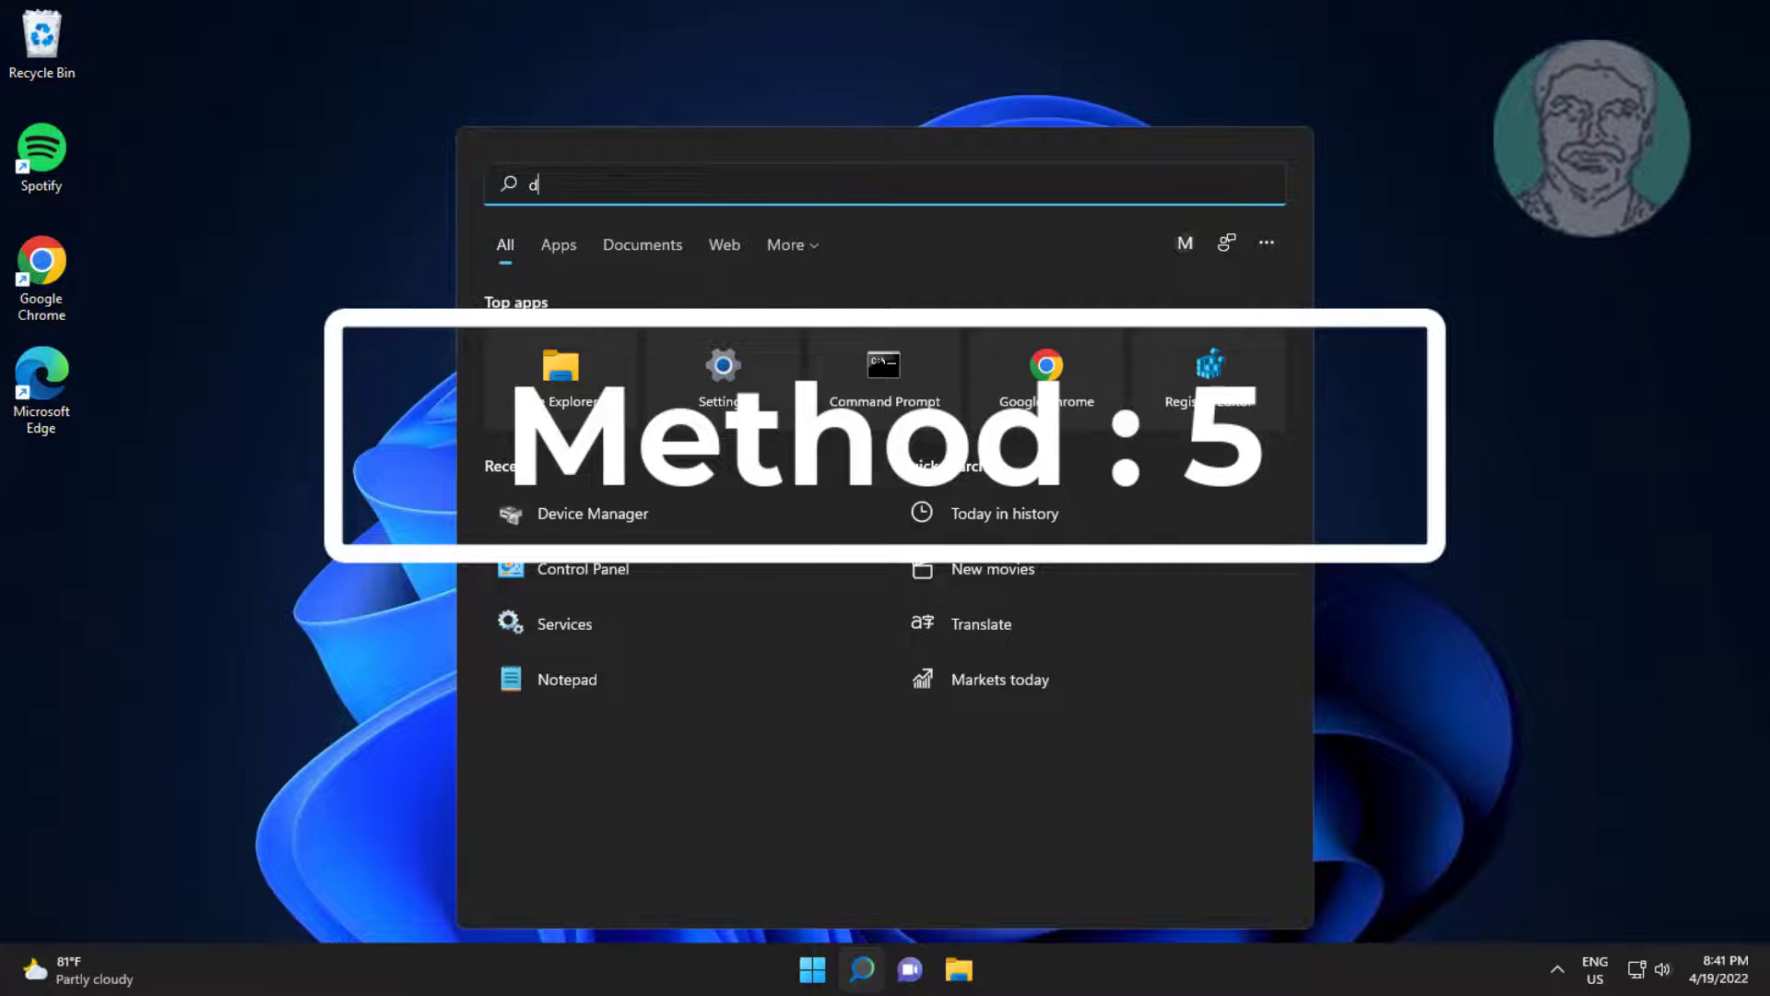
type("evice manager")
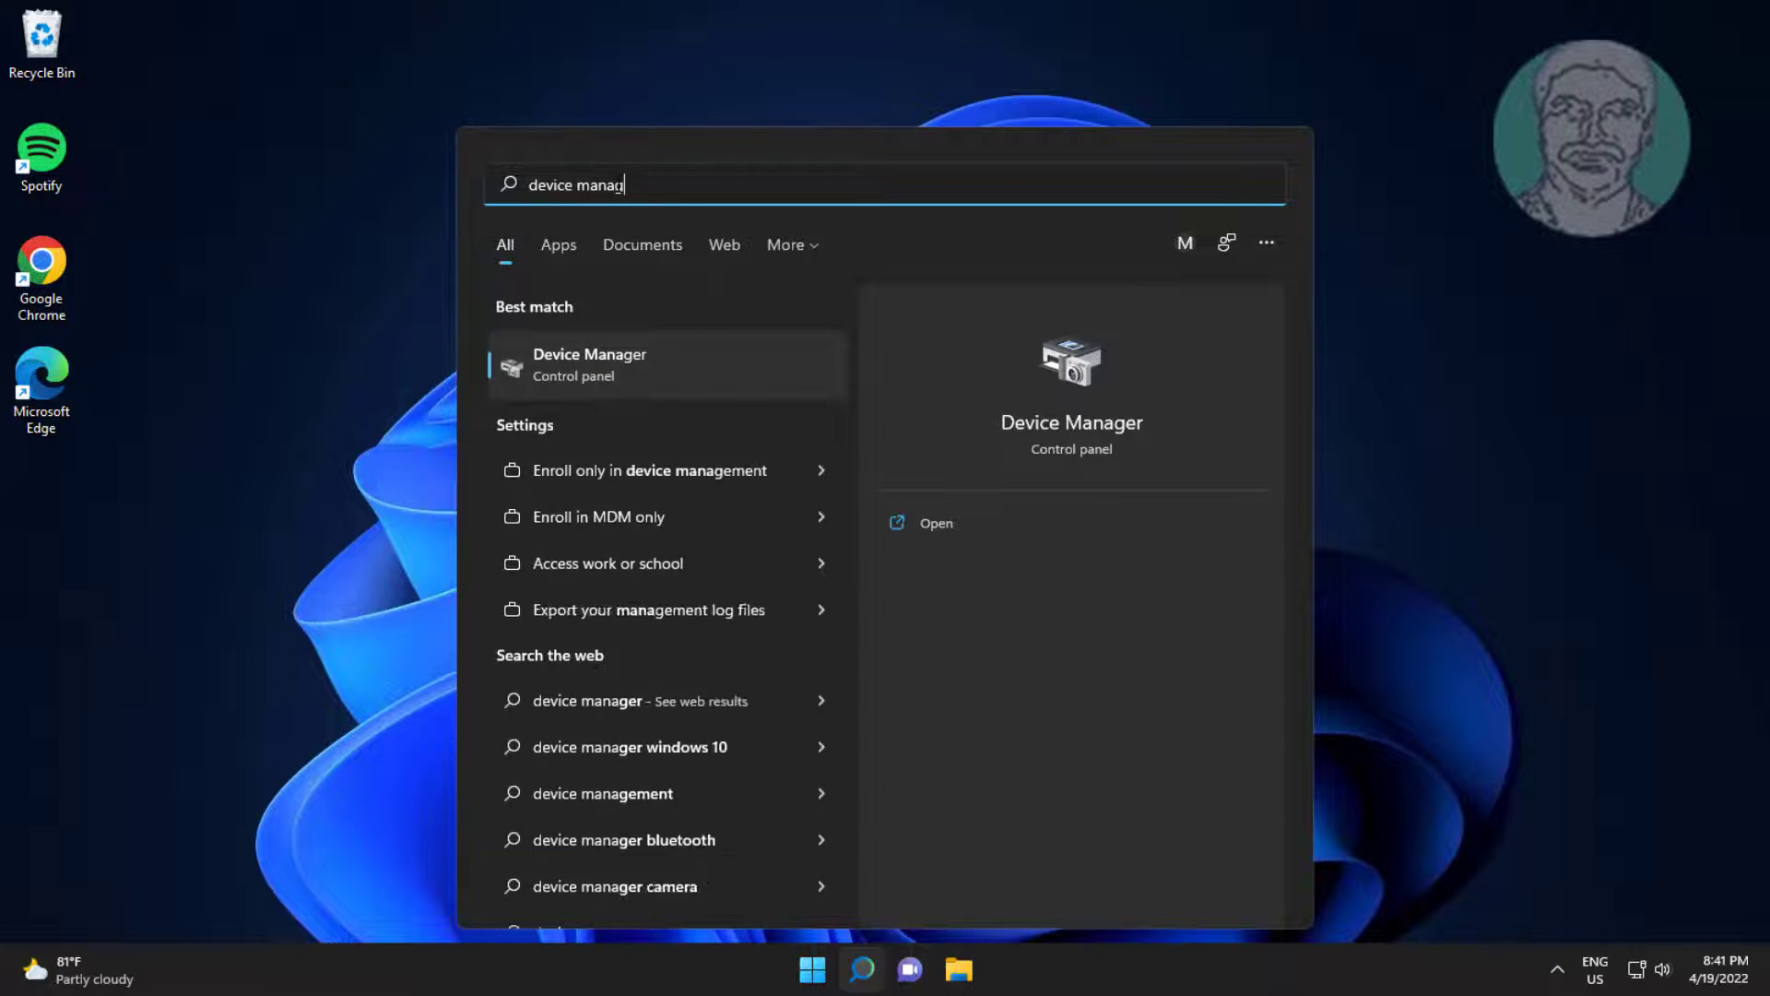
left_click(640, 358)
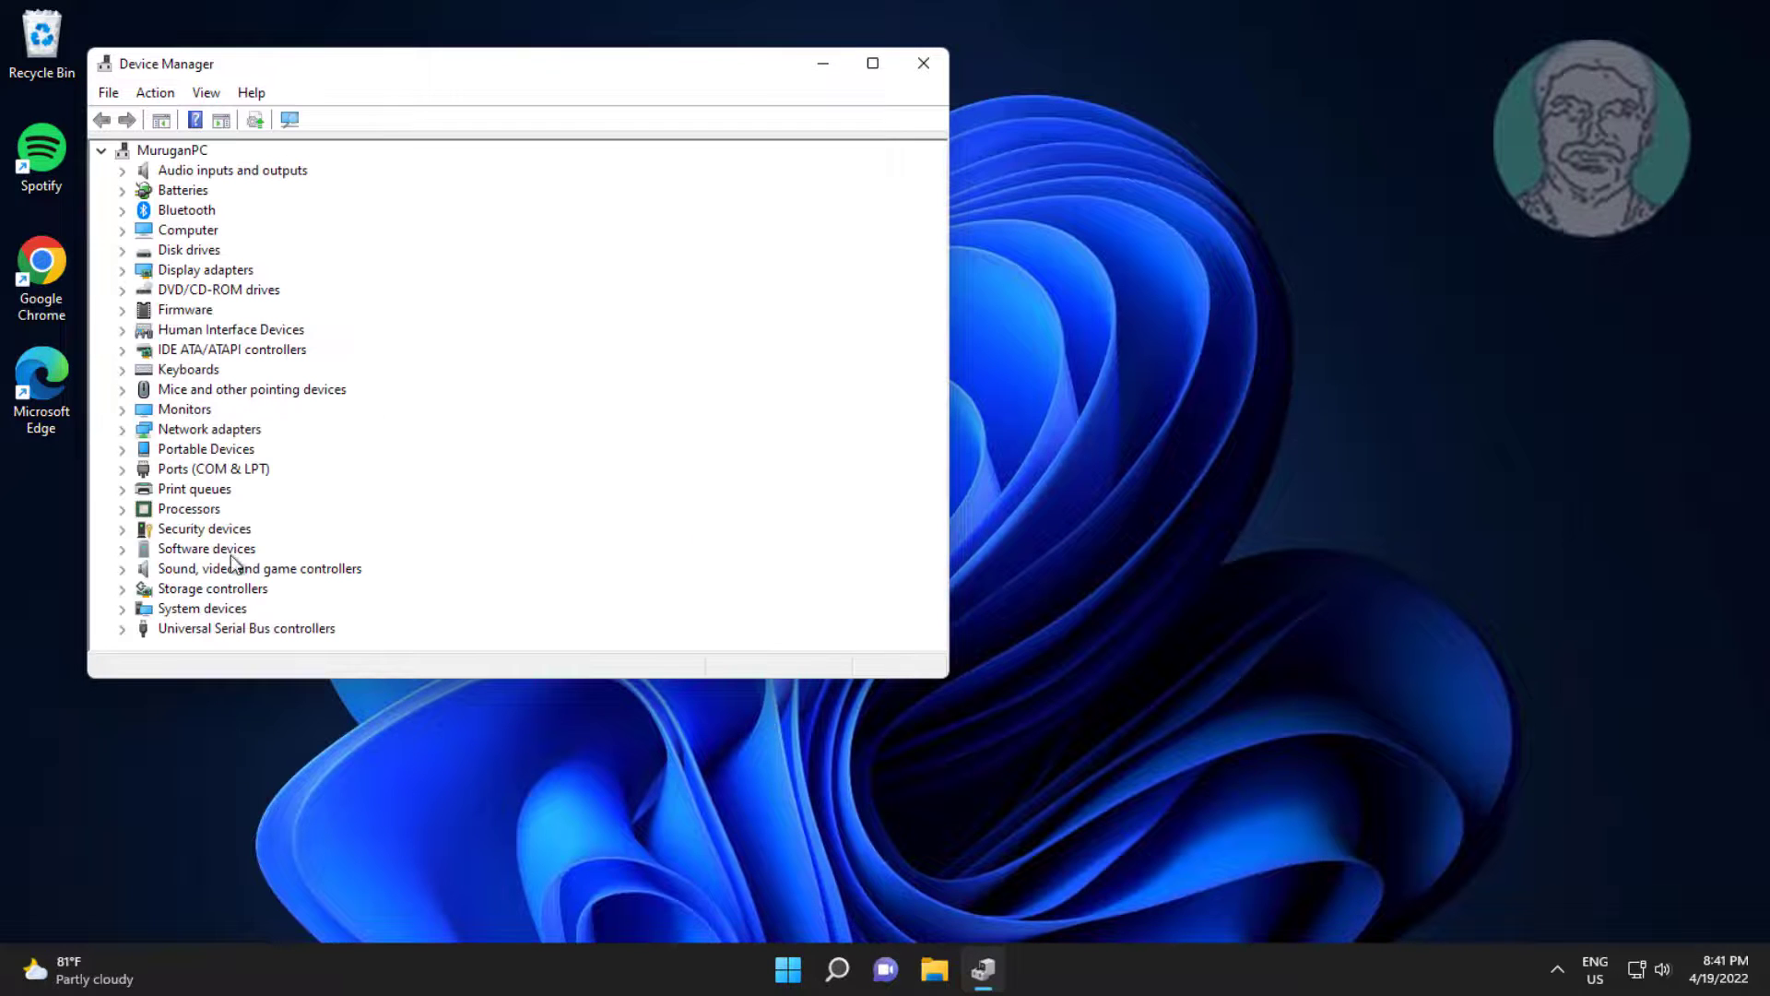
left_click(318, 569)
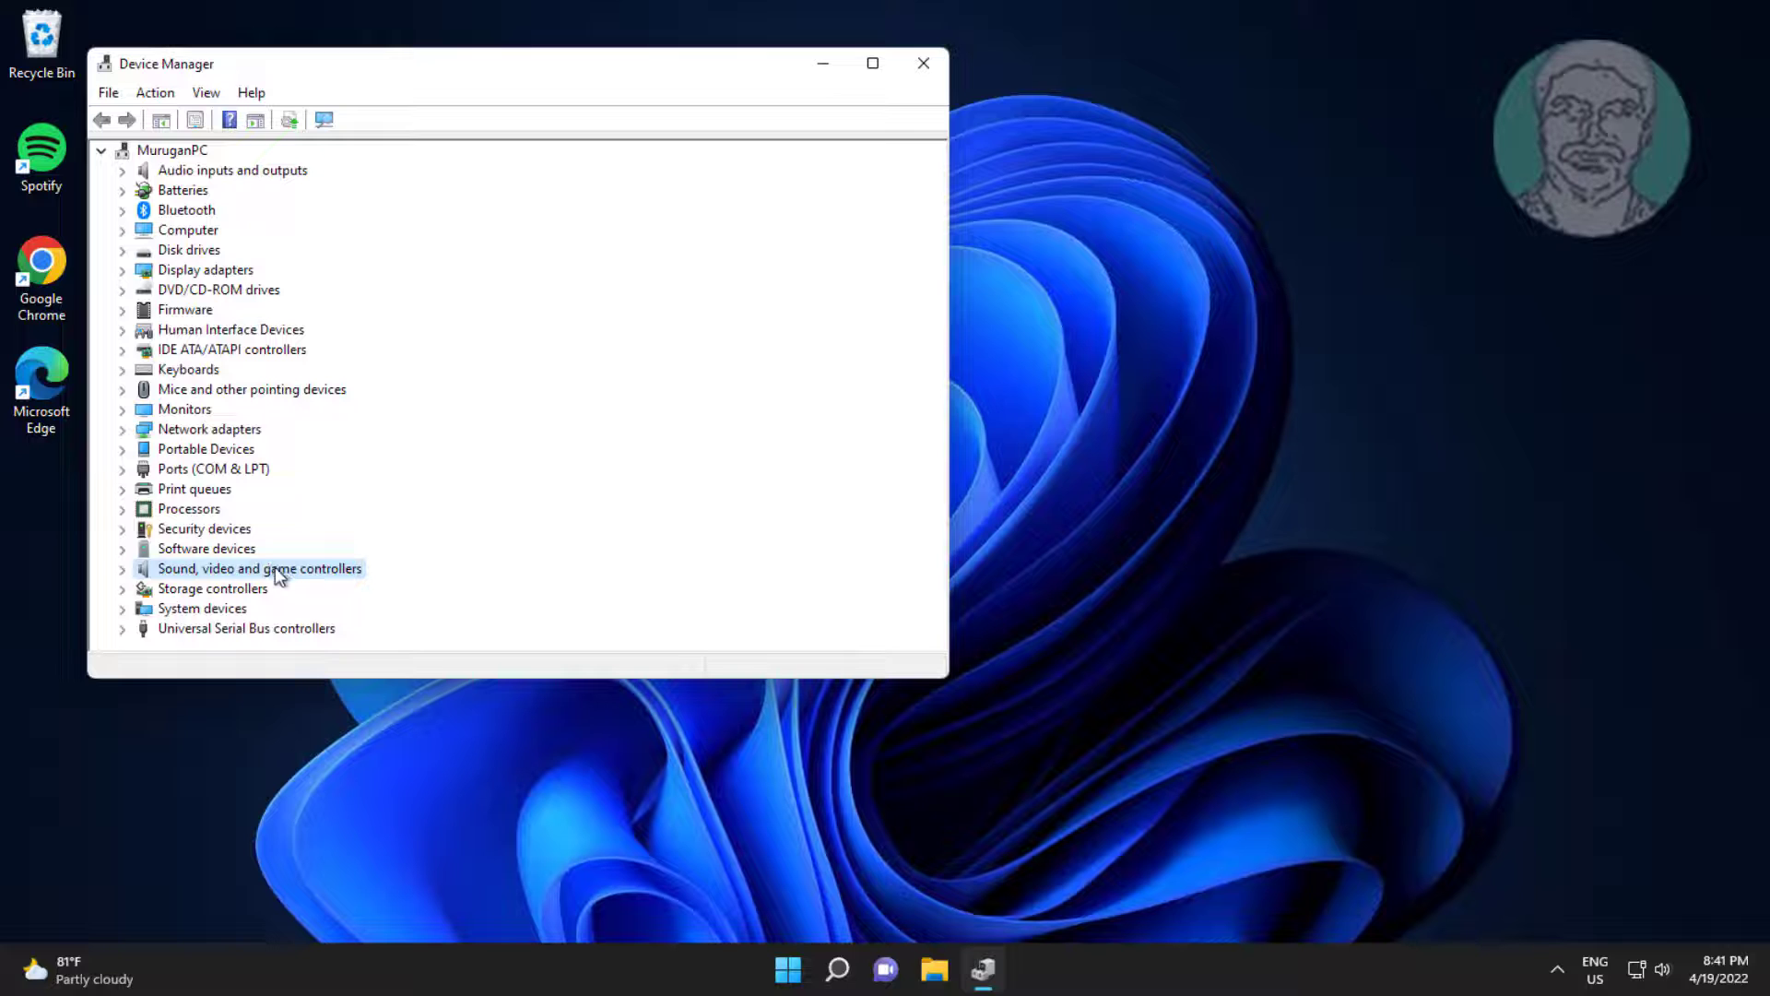
left_click(123, 568)
left_click(314, 595)
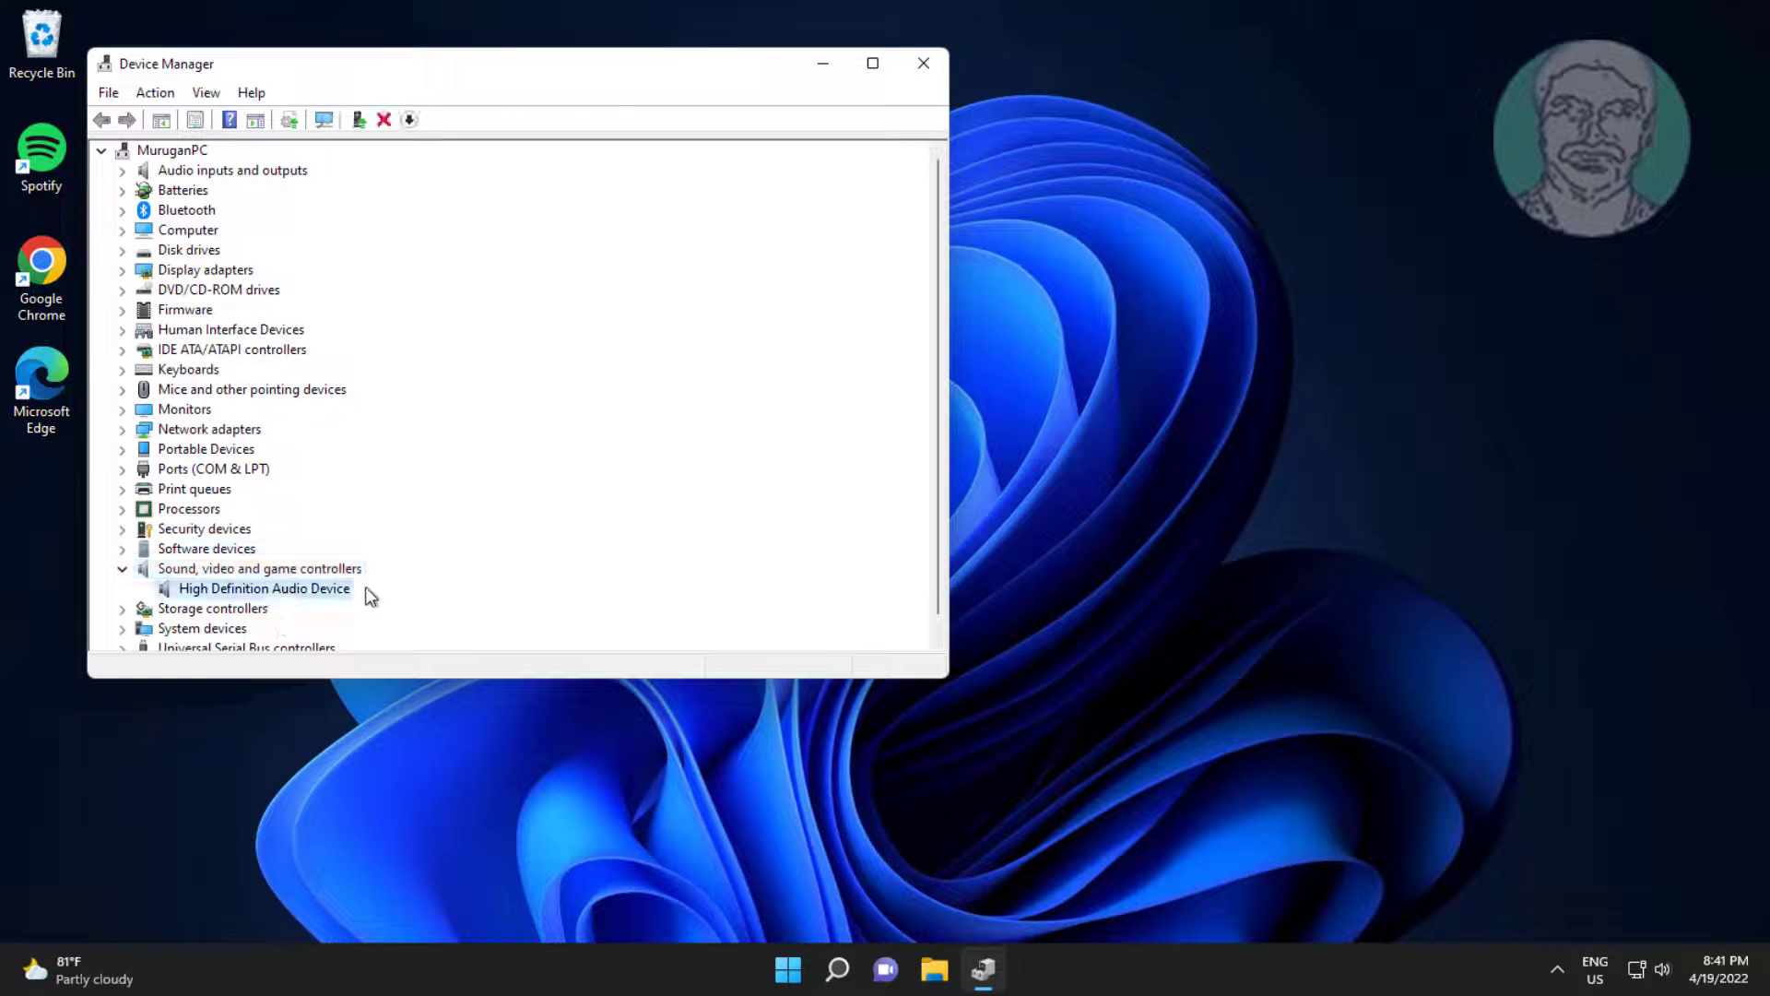
Step: Reinstall the High Definition Audio Device driver from the computer's compatible list, then close Device Manager
right_click(329, 592)
left_click(396, 604)
left_click(462, 435)
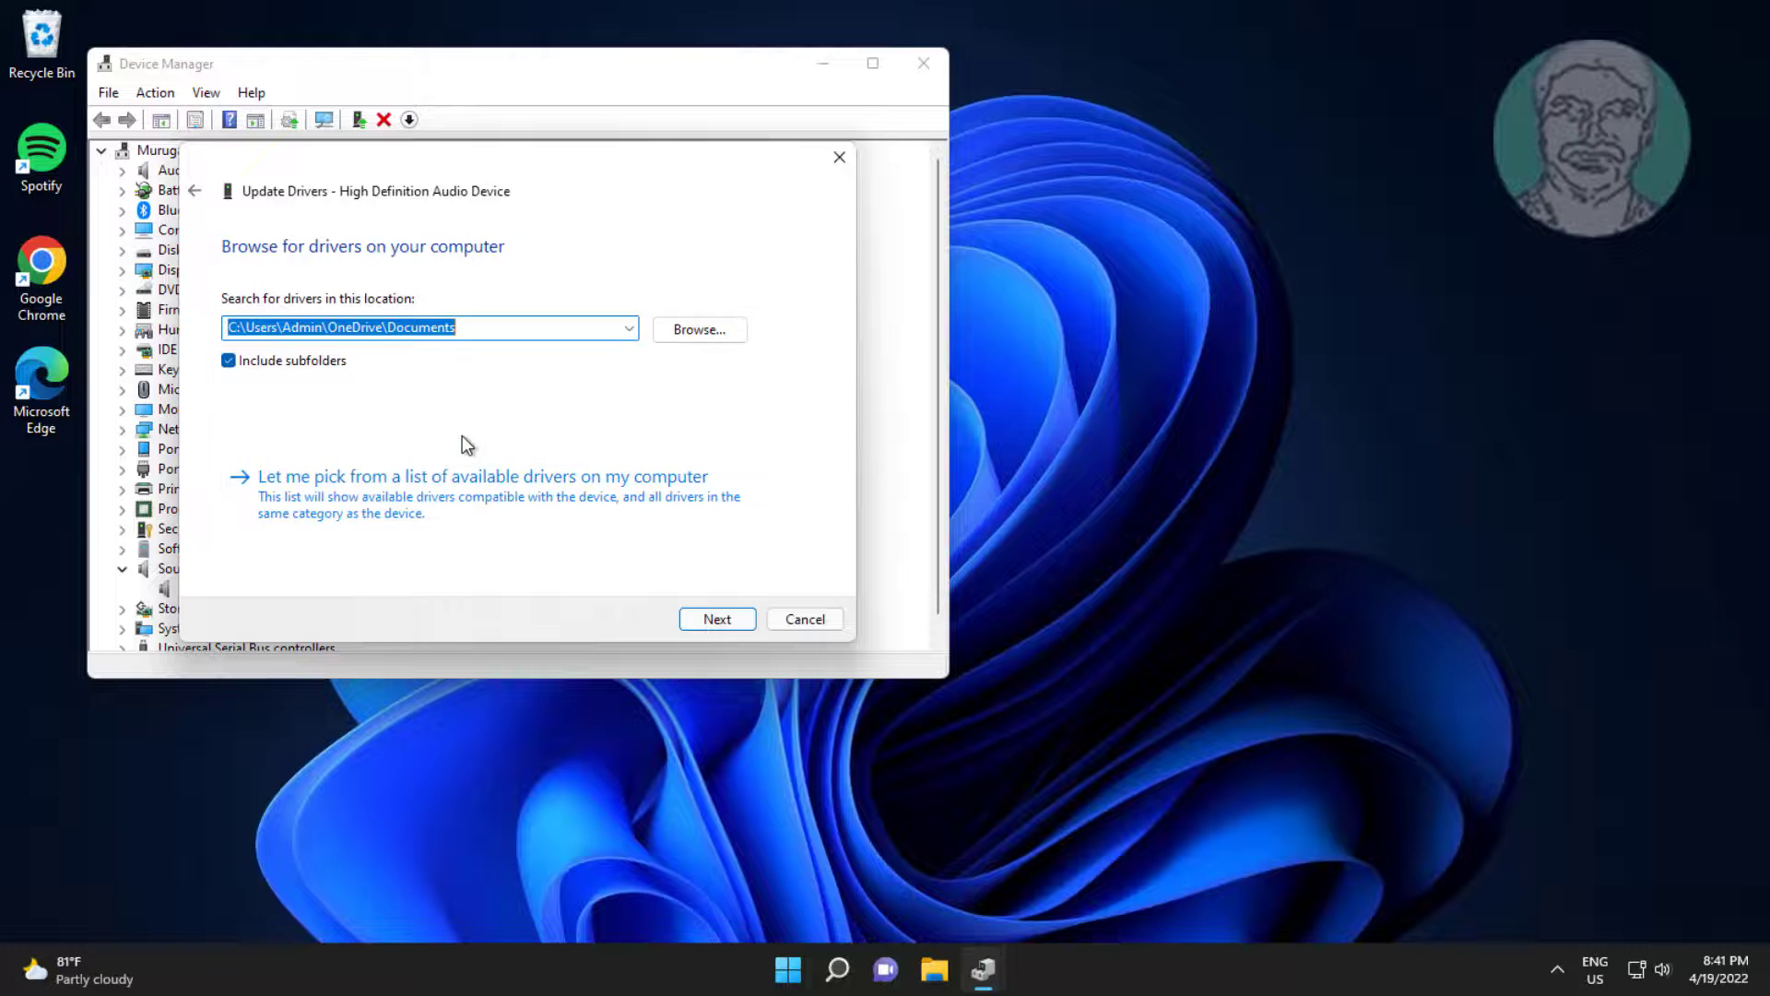
left_click(670, 500)
left_click(346, 439)
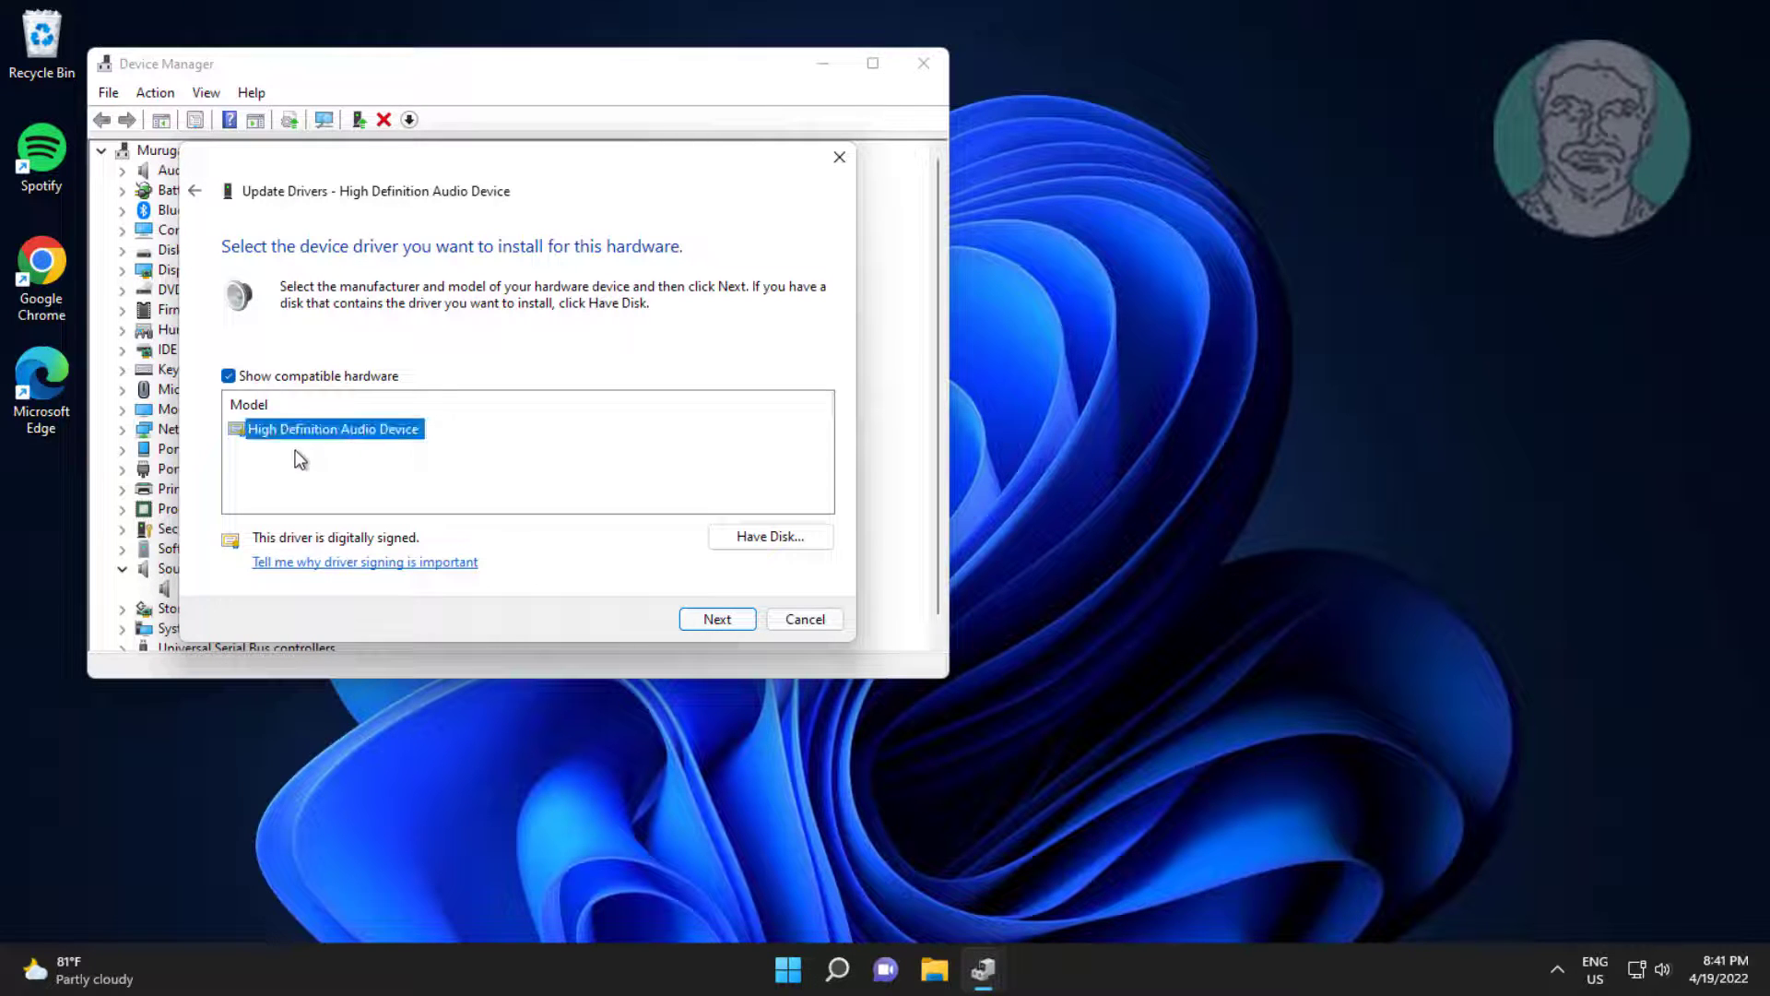
left_click(716, 618)
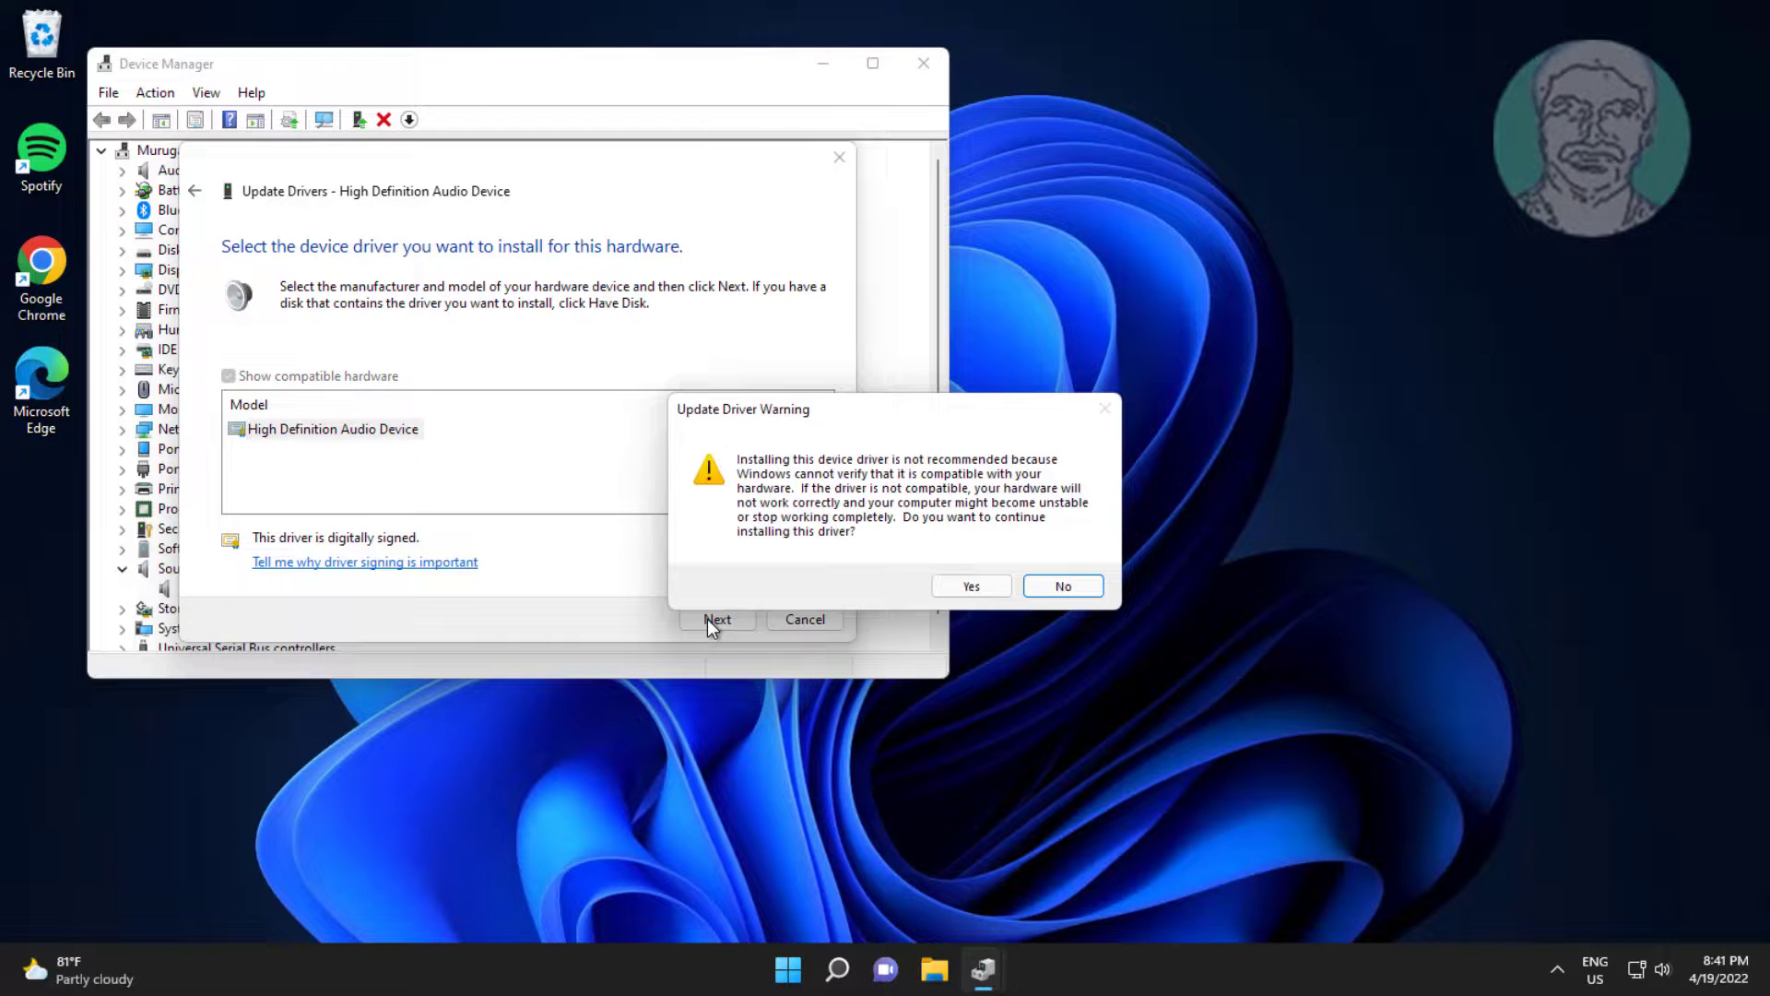
left_click(975, 587)
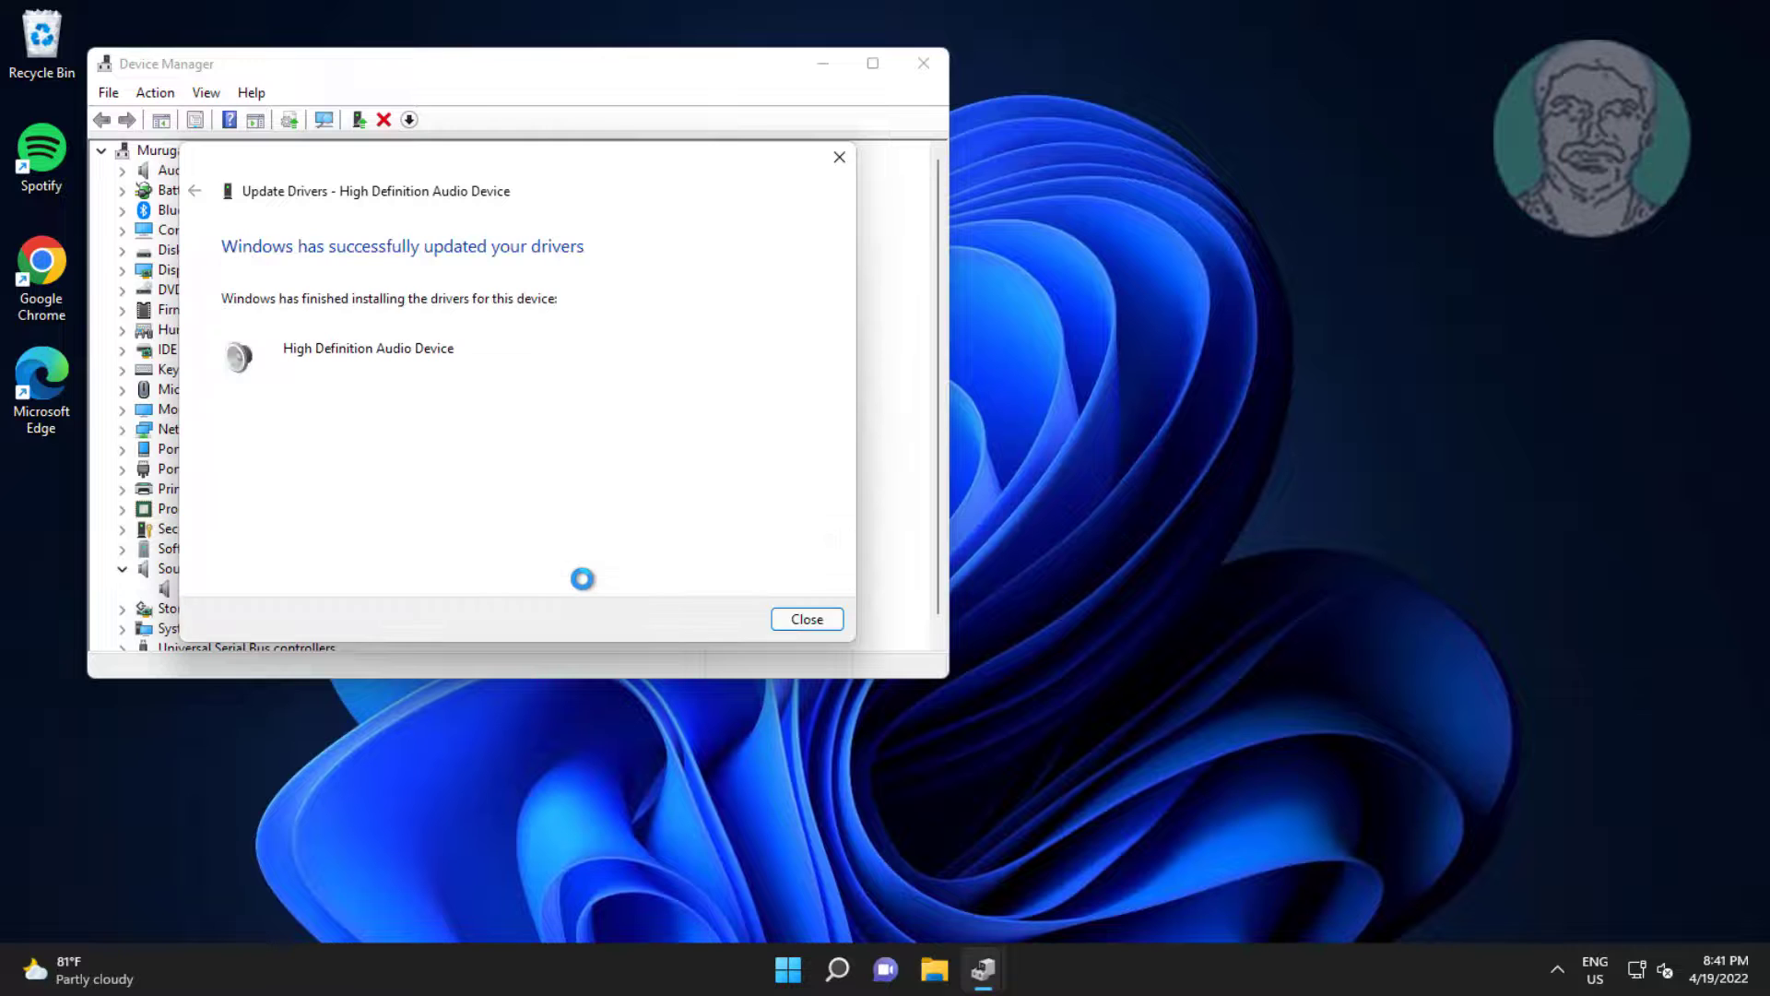
left_click(805, 615)
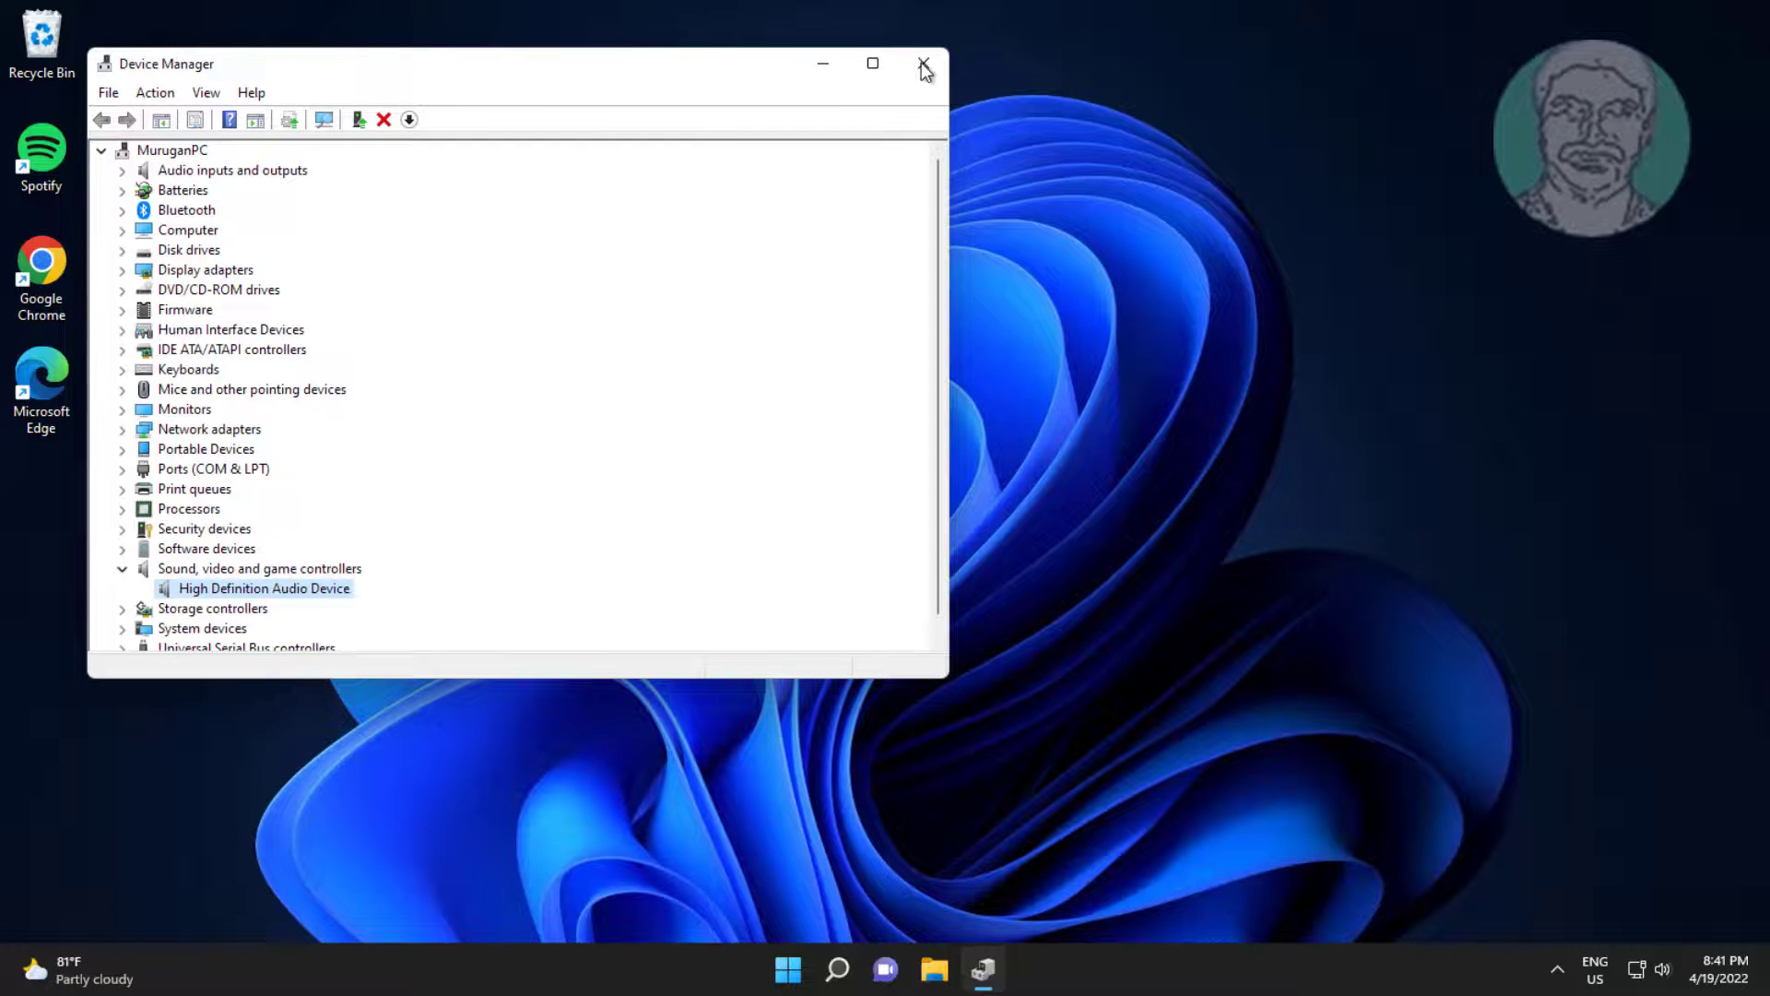
left_click(923, 65)
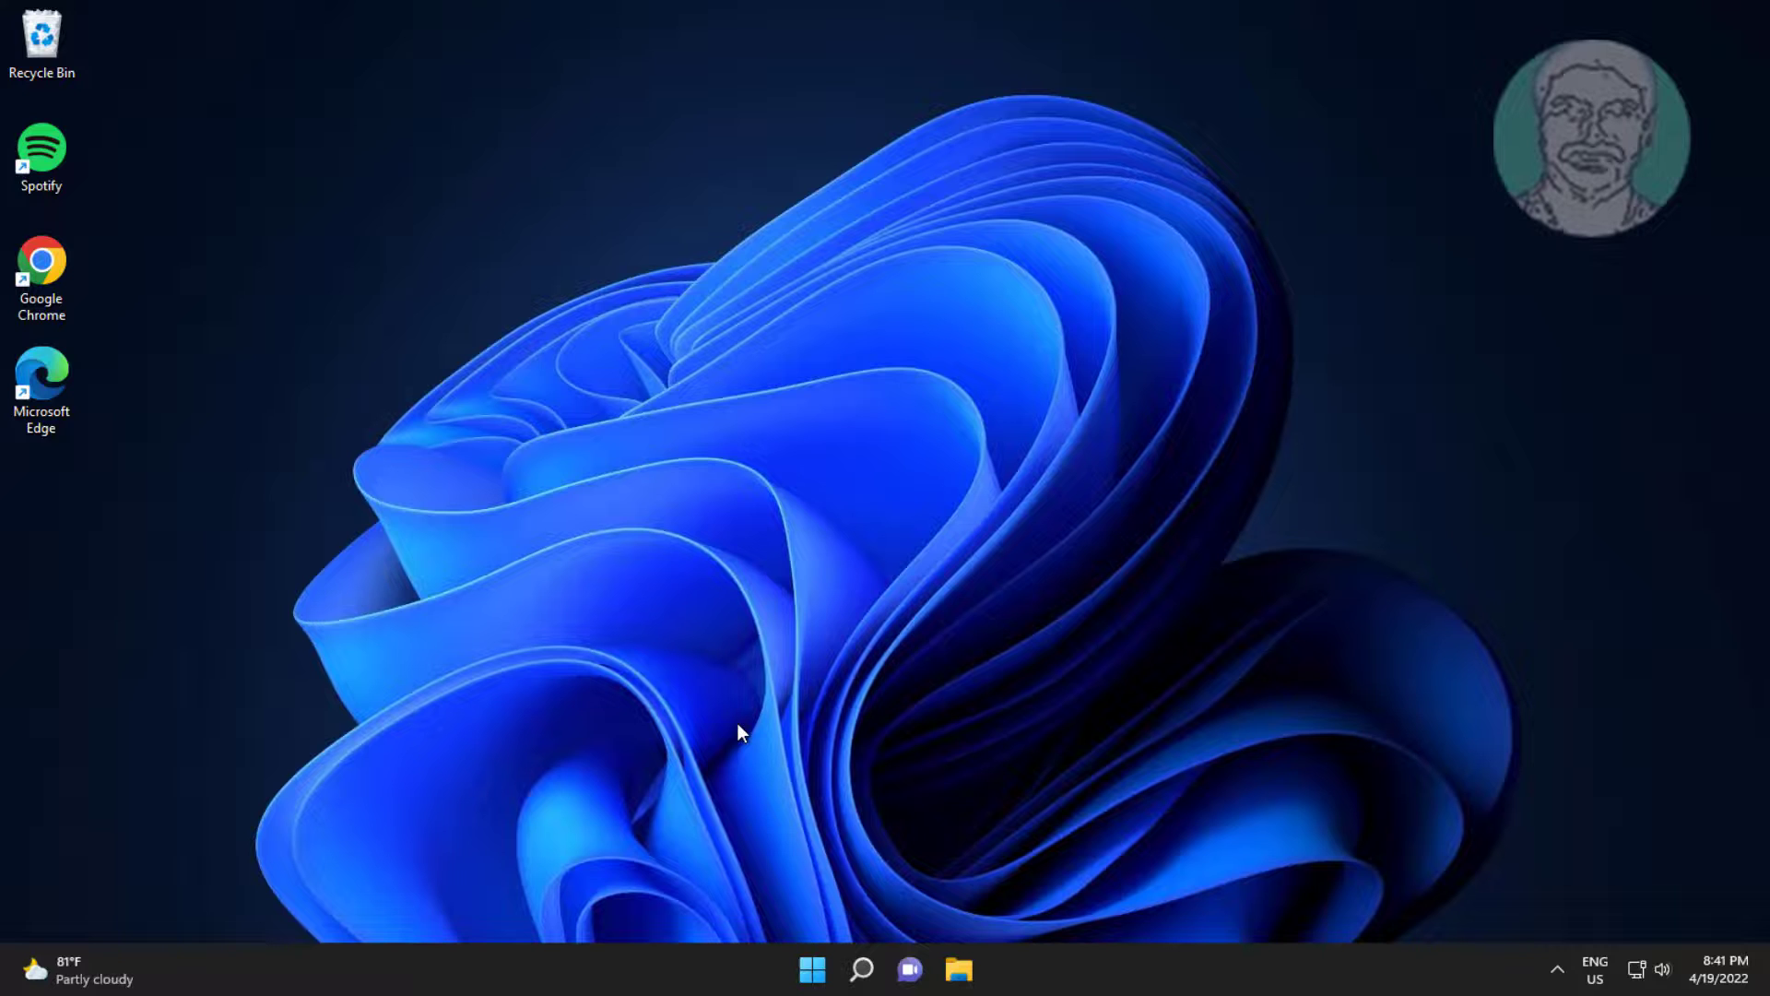
Step: Reopen Device Manager and select High Definition Audio Device under Sound, video and game controllers
left_click(861, 968)
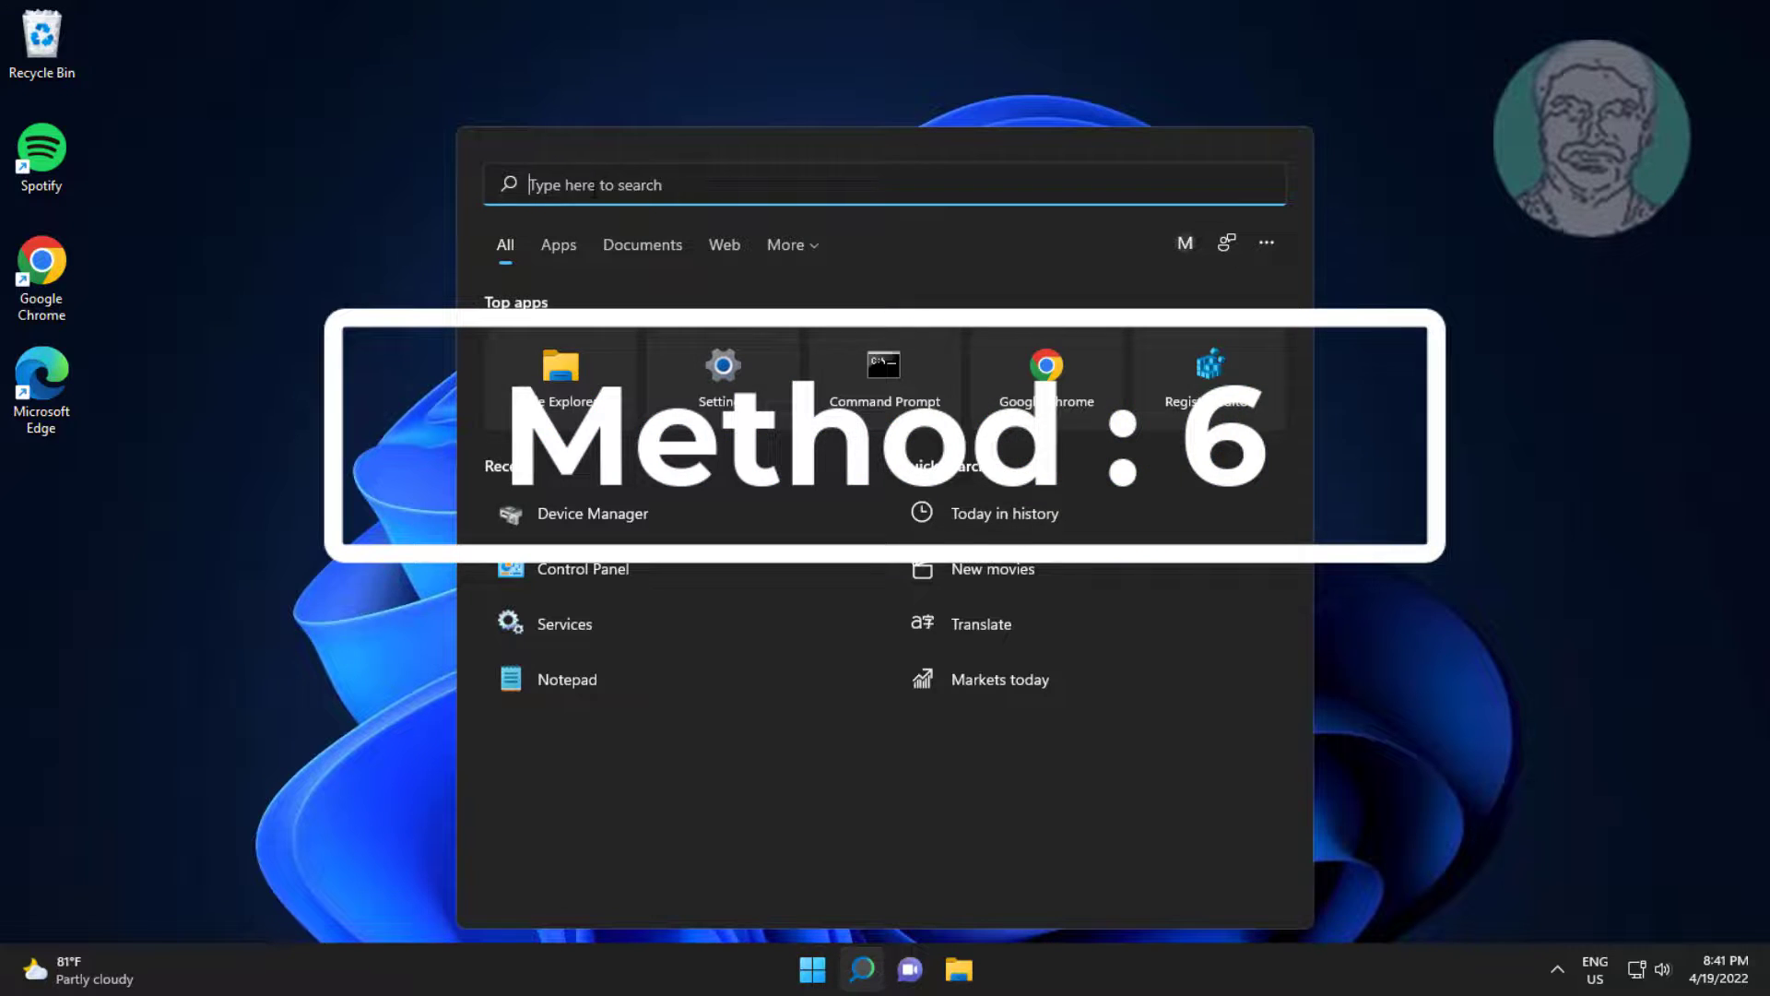
type("device manager")
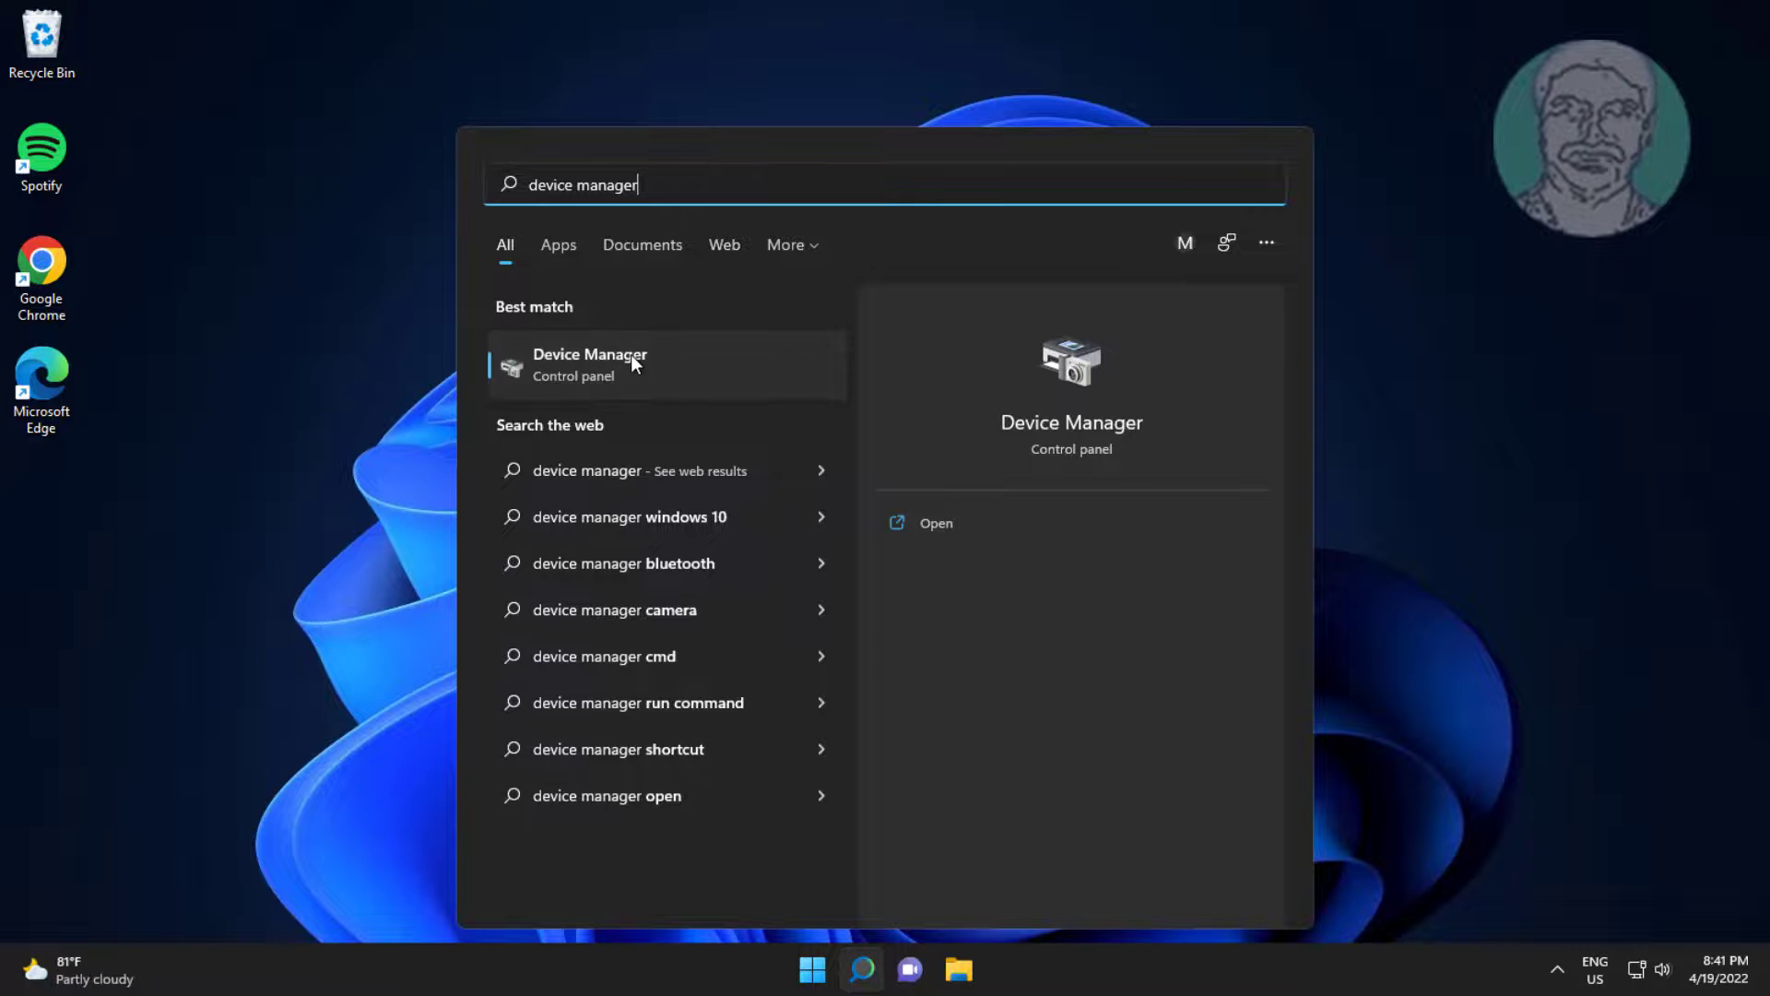
left_click(633, 361)
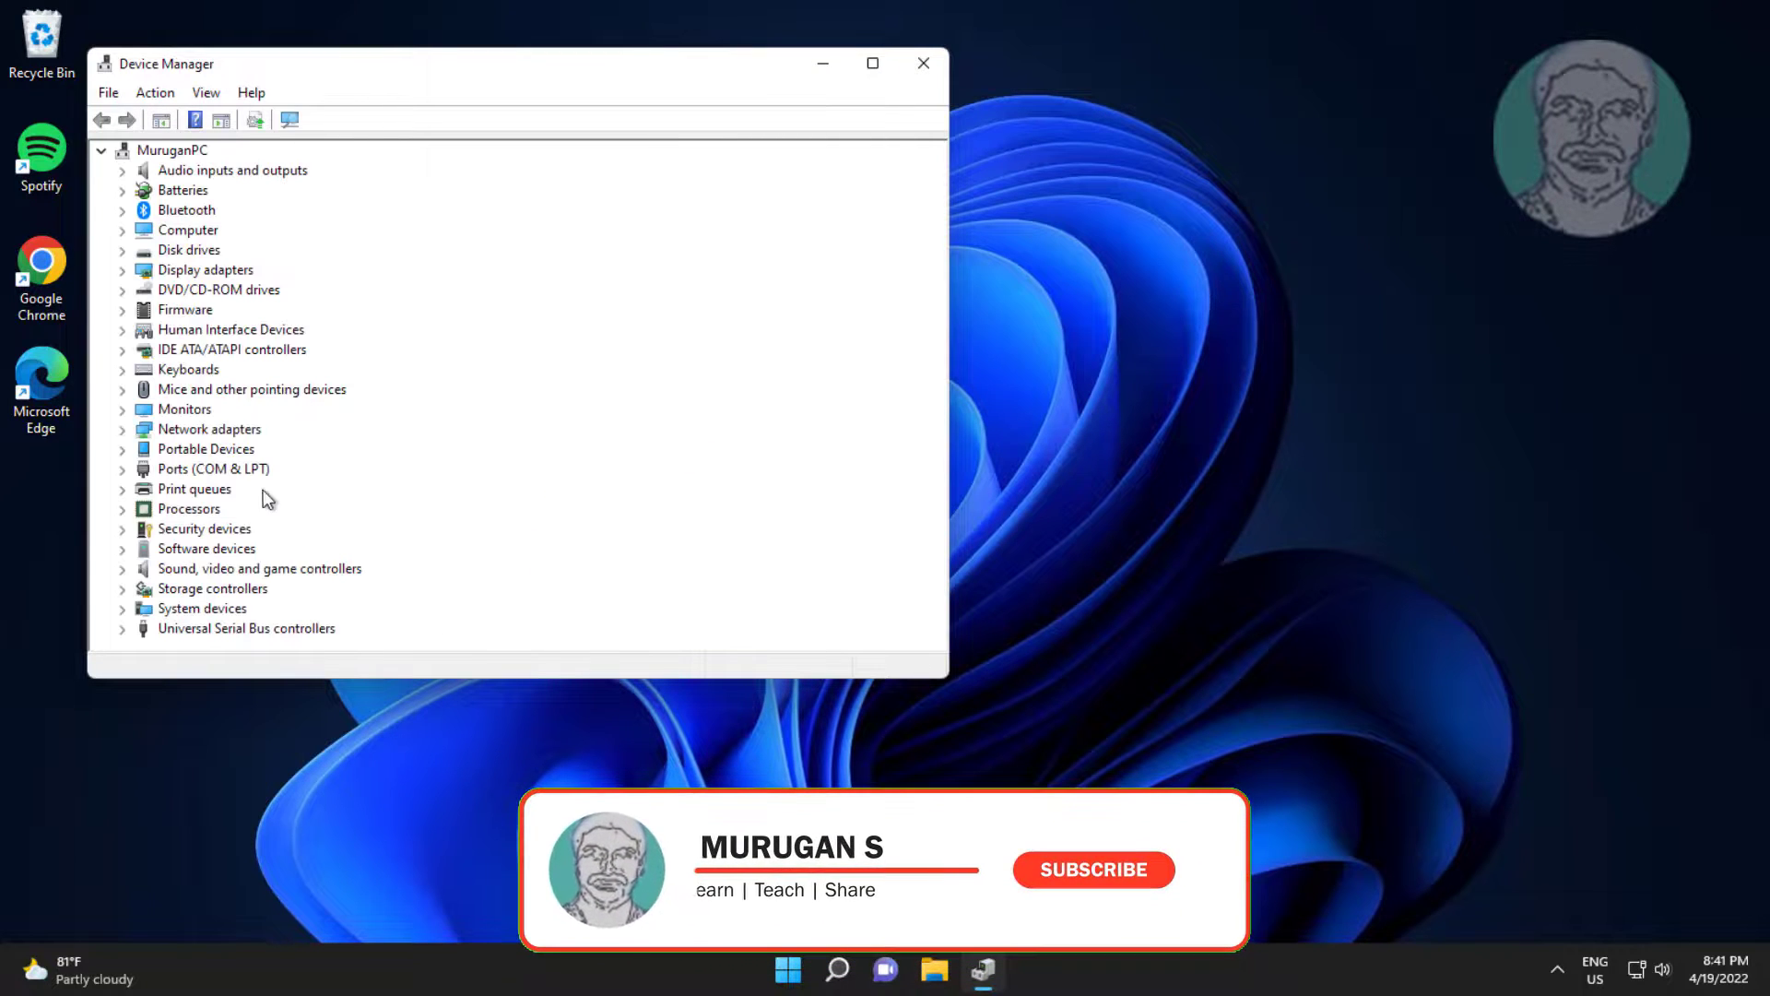
left_click(243, 568)
left_click(123, 569)
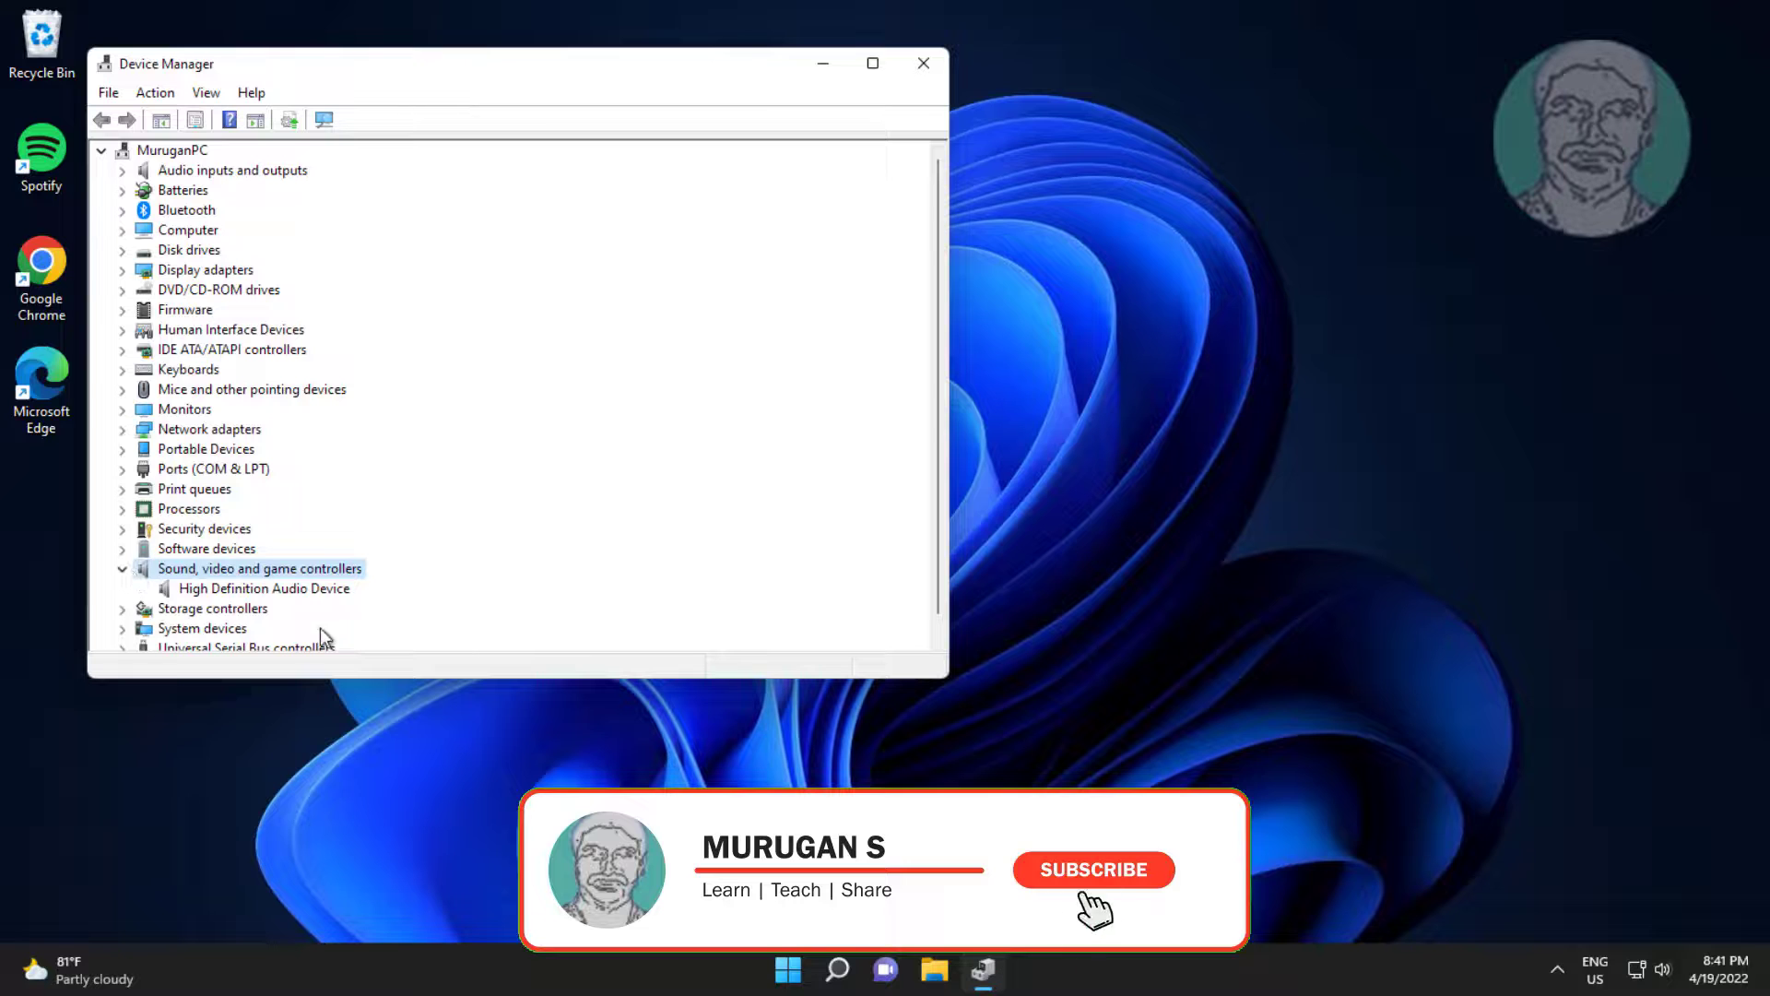
left_click(278, 588)
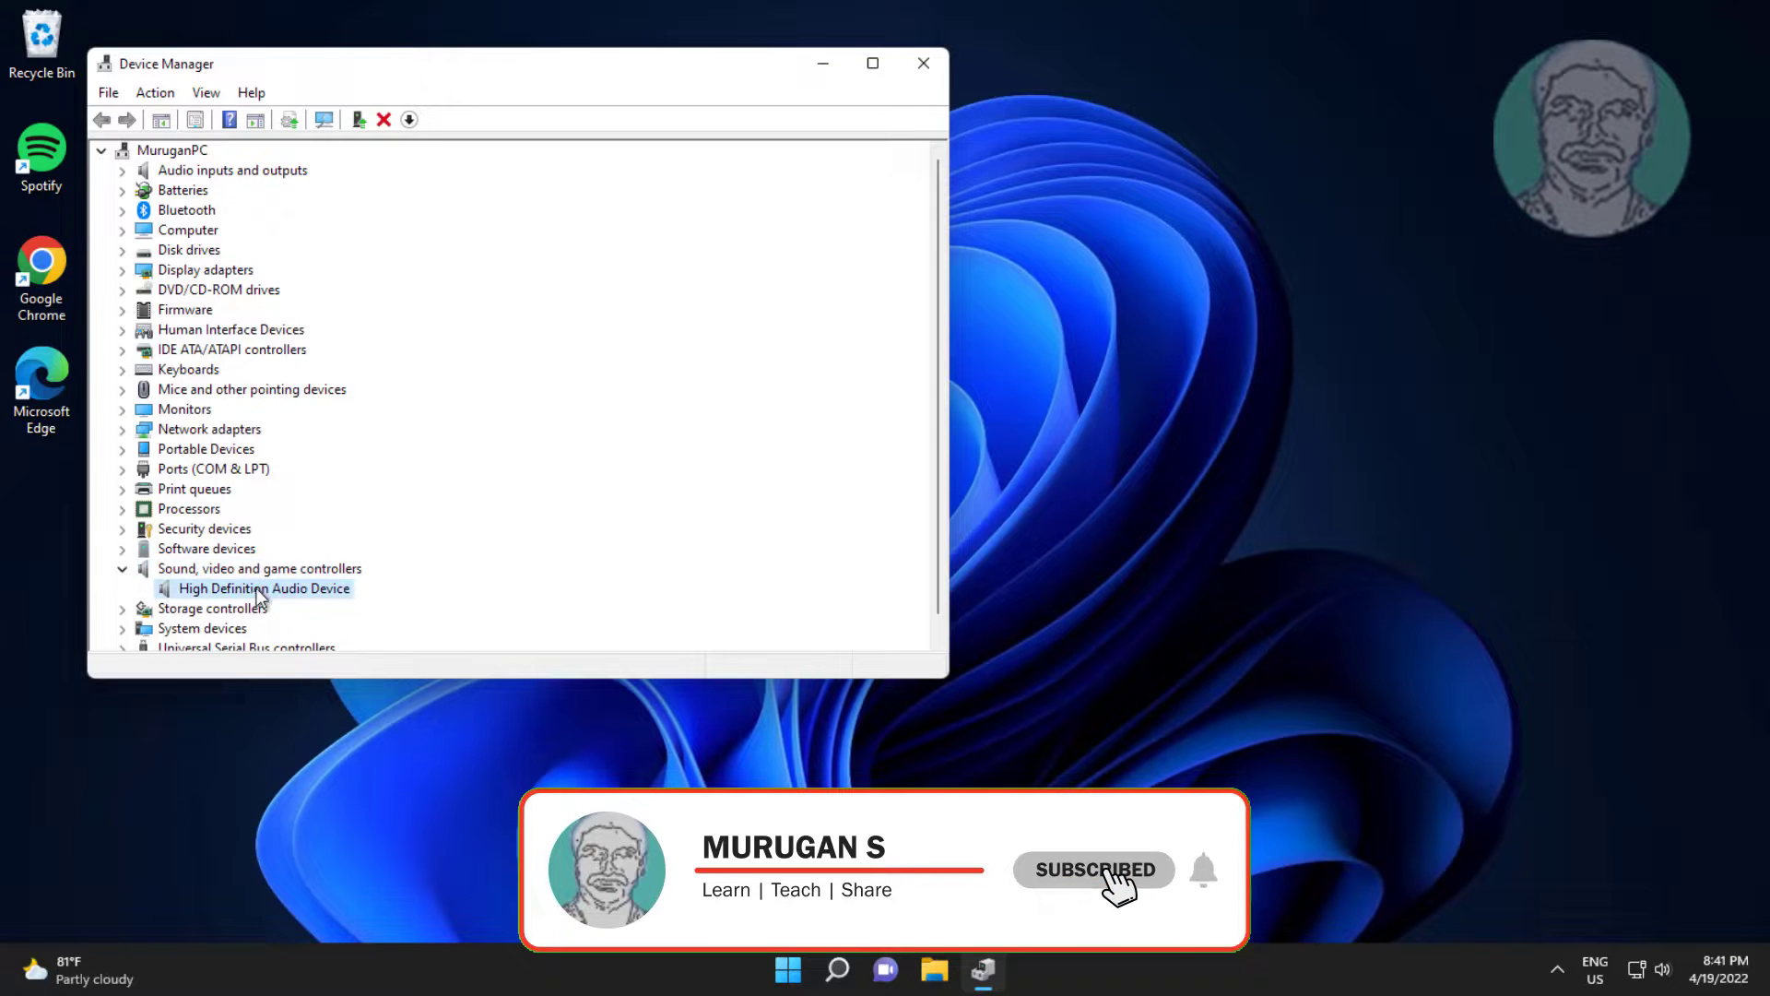
Step: Uninstall the High Definition Audio Device and confirm the removal
right_click(341, 597)
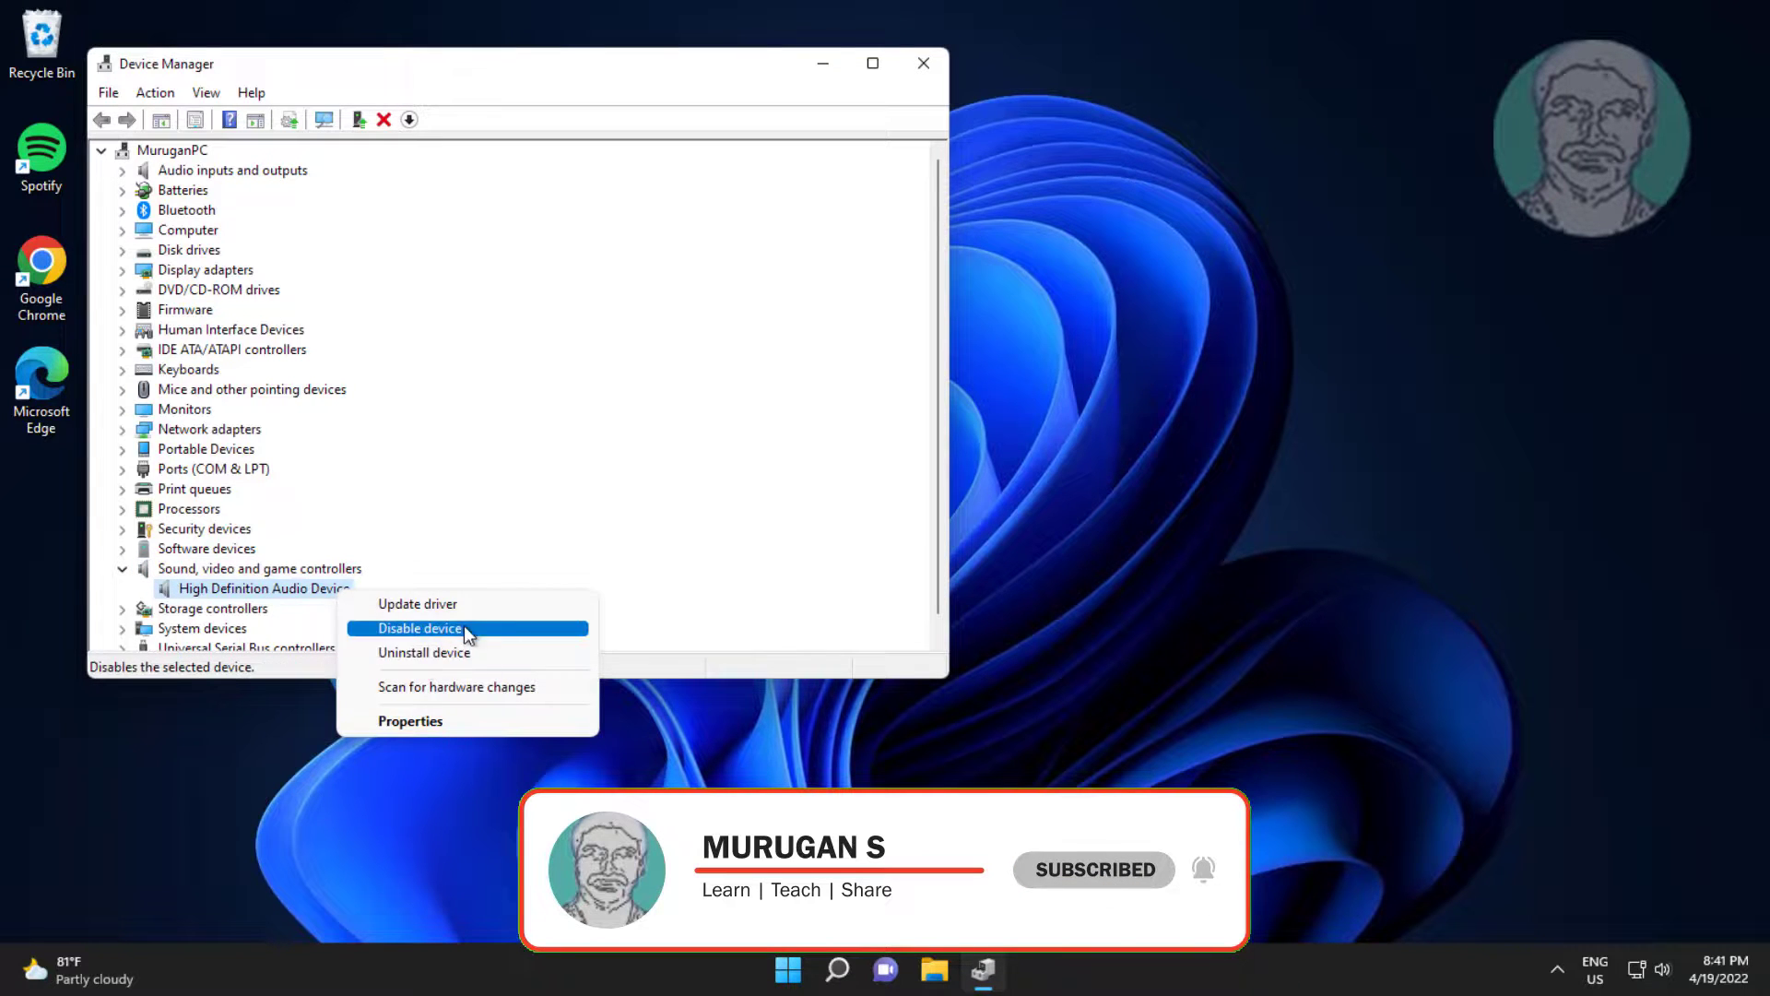
left_click(440, 651)
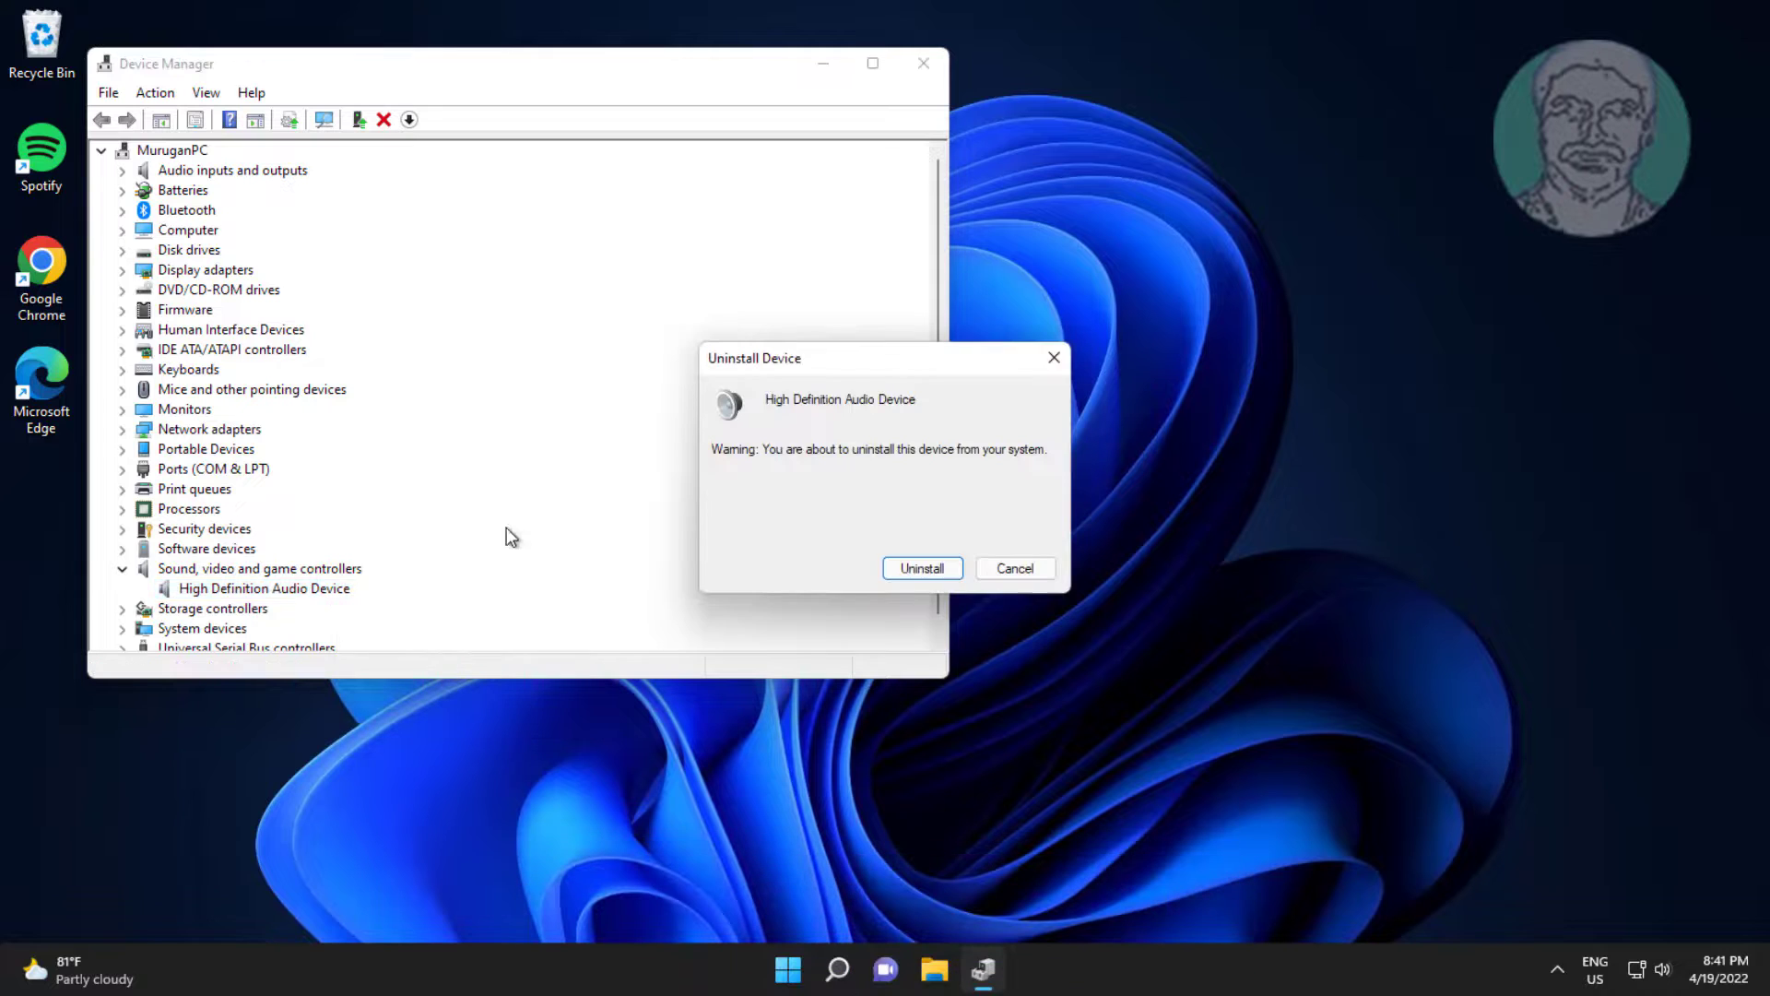
left_click(920, 569)
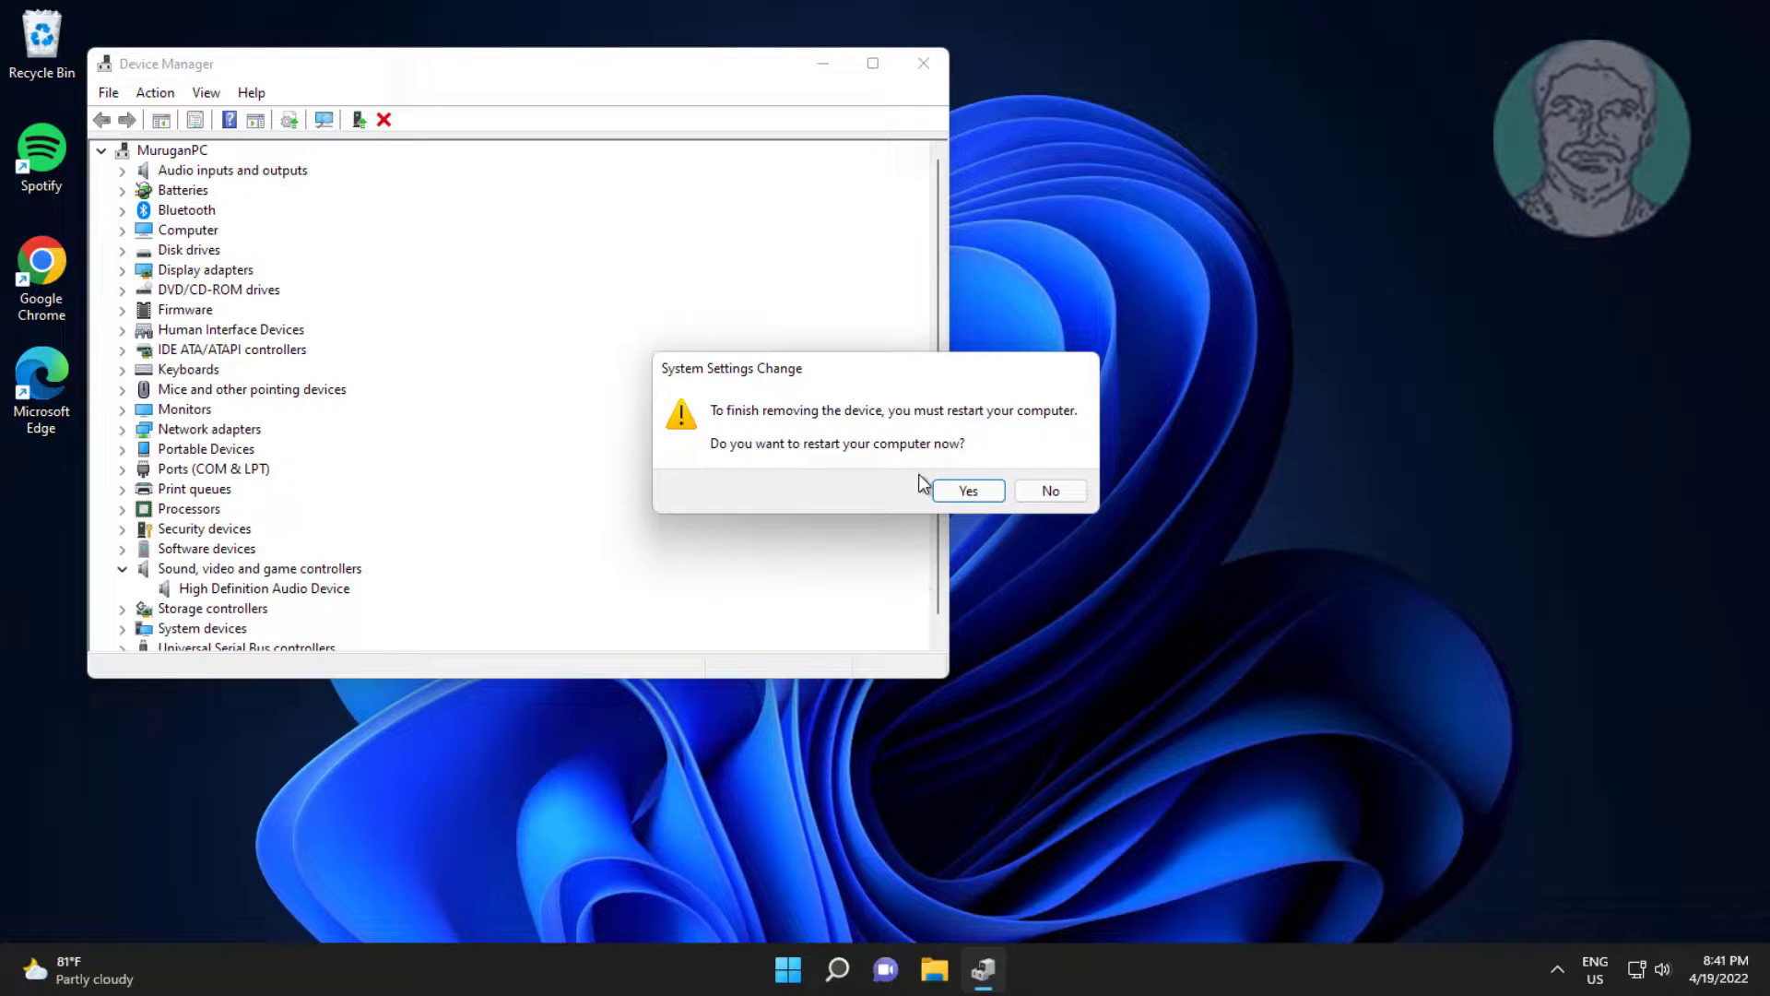